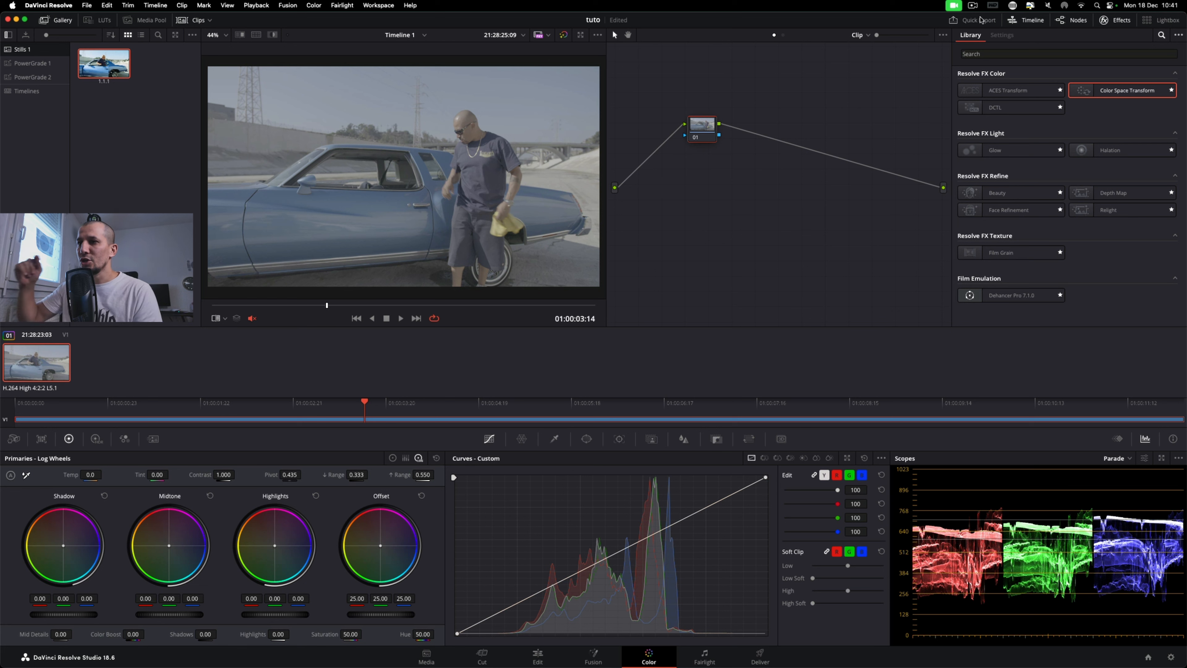
Step: Save the project, add two serial nodes after node 01, and spread the nodes out in the graph
key("super+s")
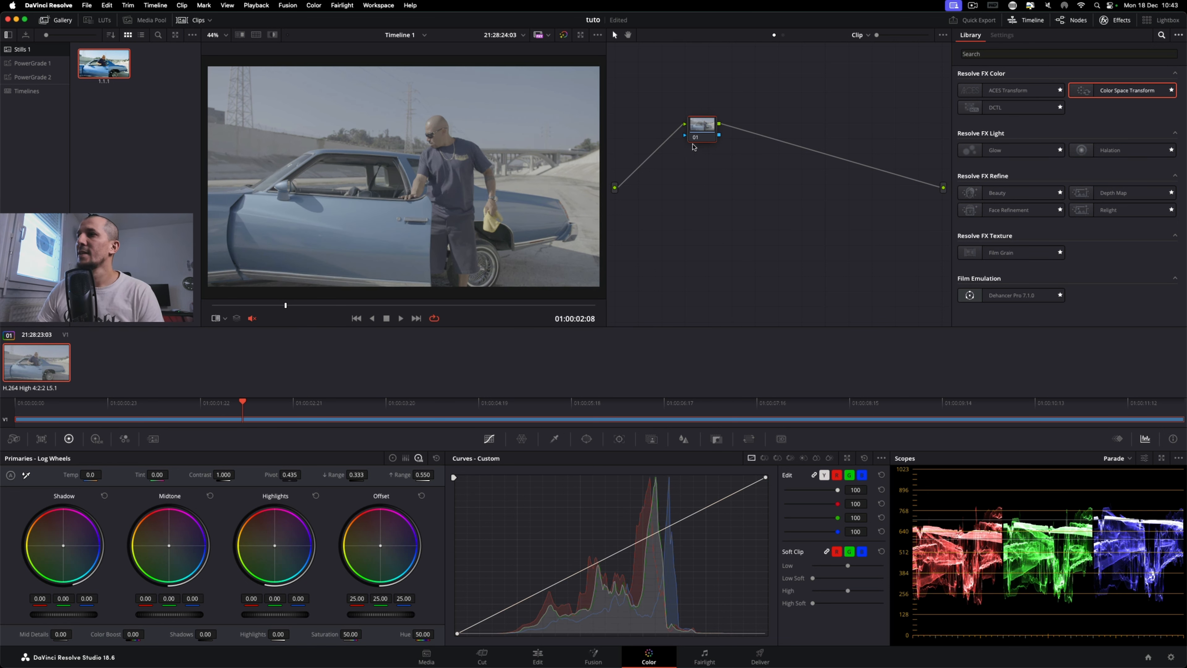
left_click_drag(702, 130, 661, 118)
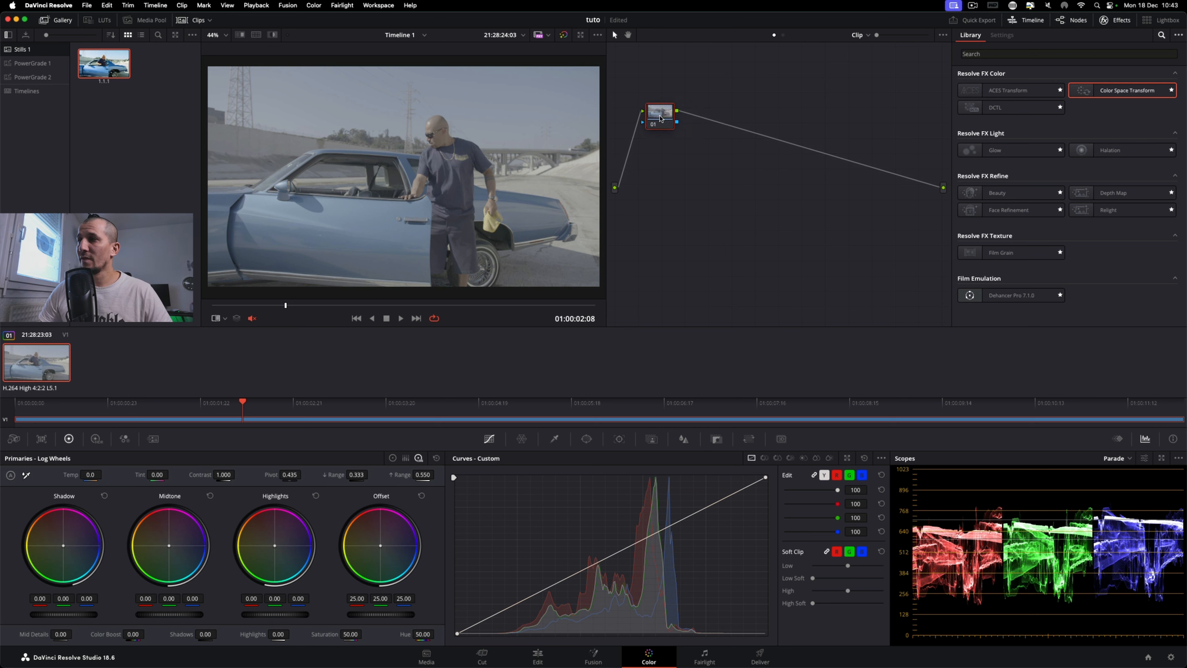
key("alt+s")
key("alt+s")
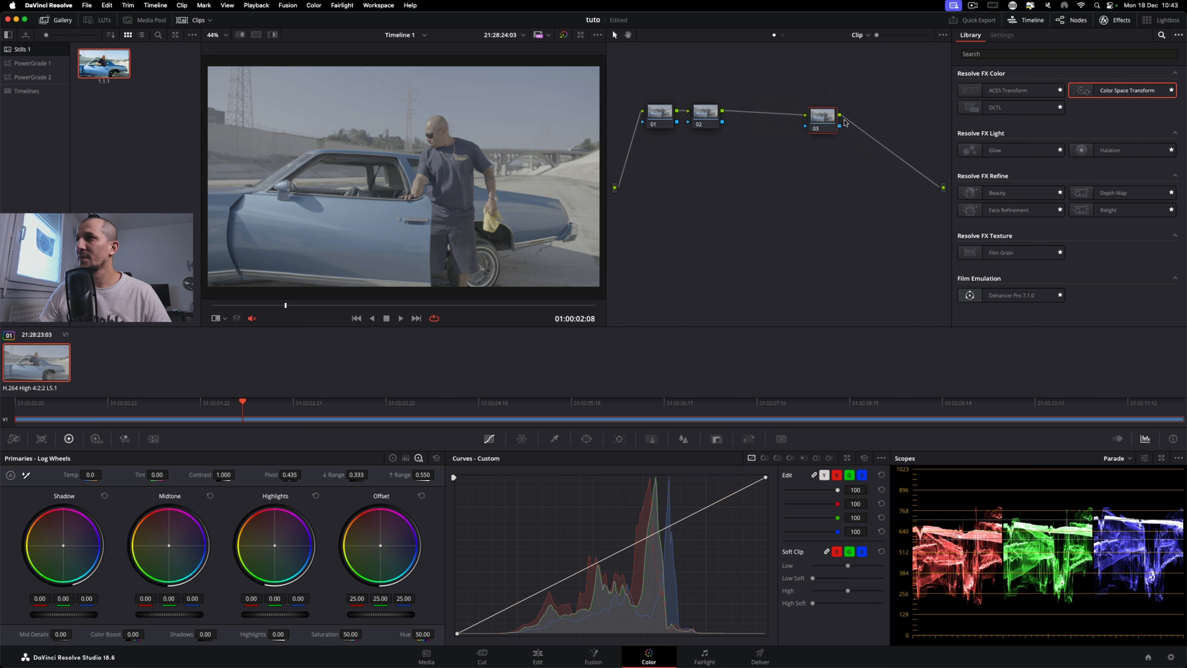
left_click_drag(704, 115, 718, 93)
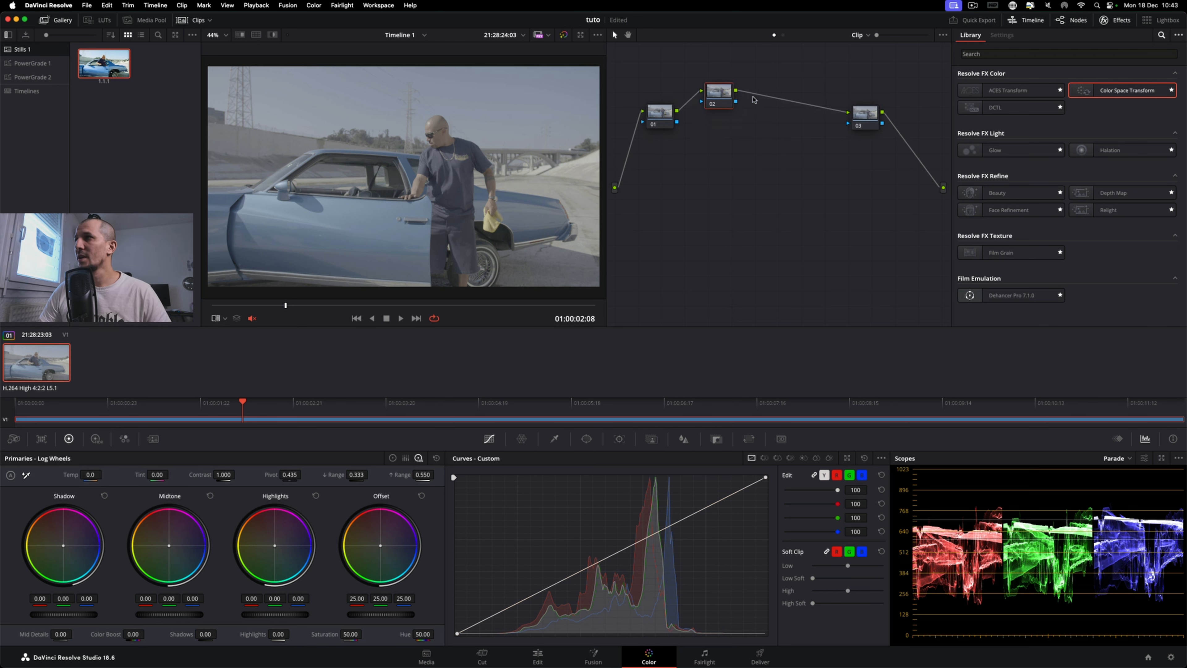
Step: Apply a Color Space Transform to node 02 and set its input color space to Panasonic V-Gamut
left_click_drag(1102, 91, 719, 99)
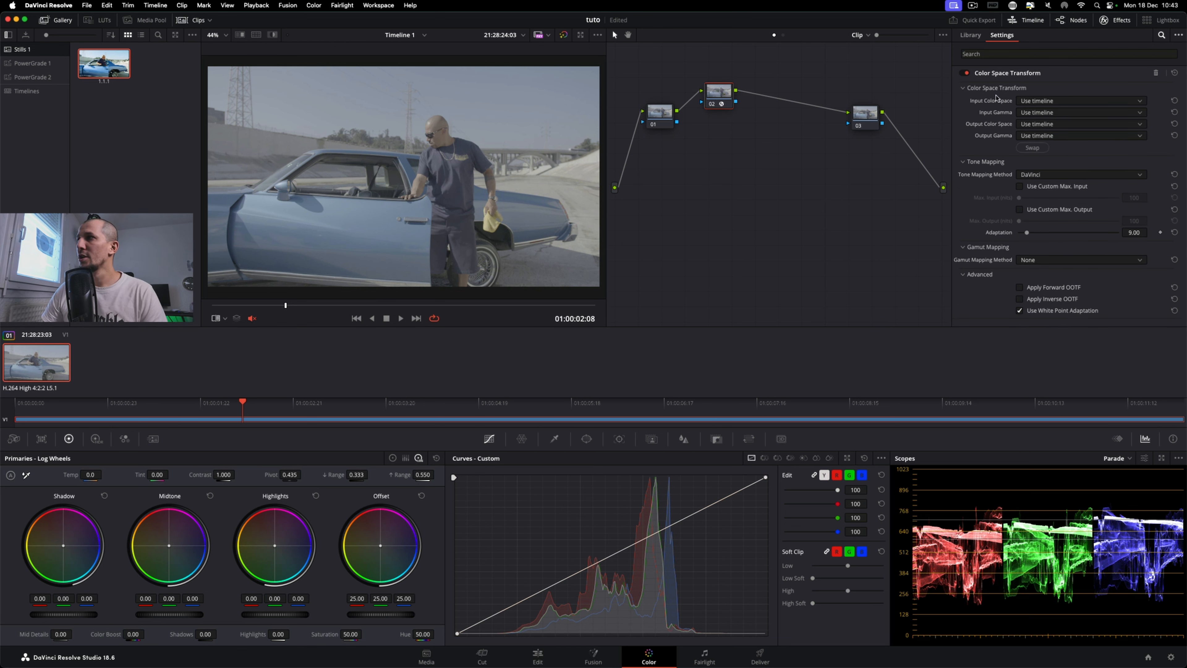
left_click(1035, 102)
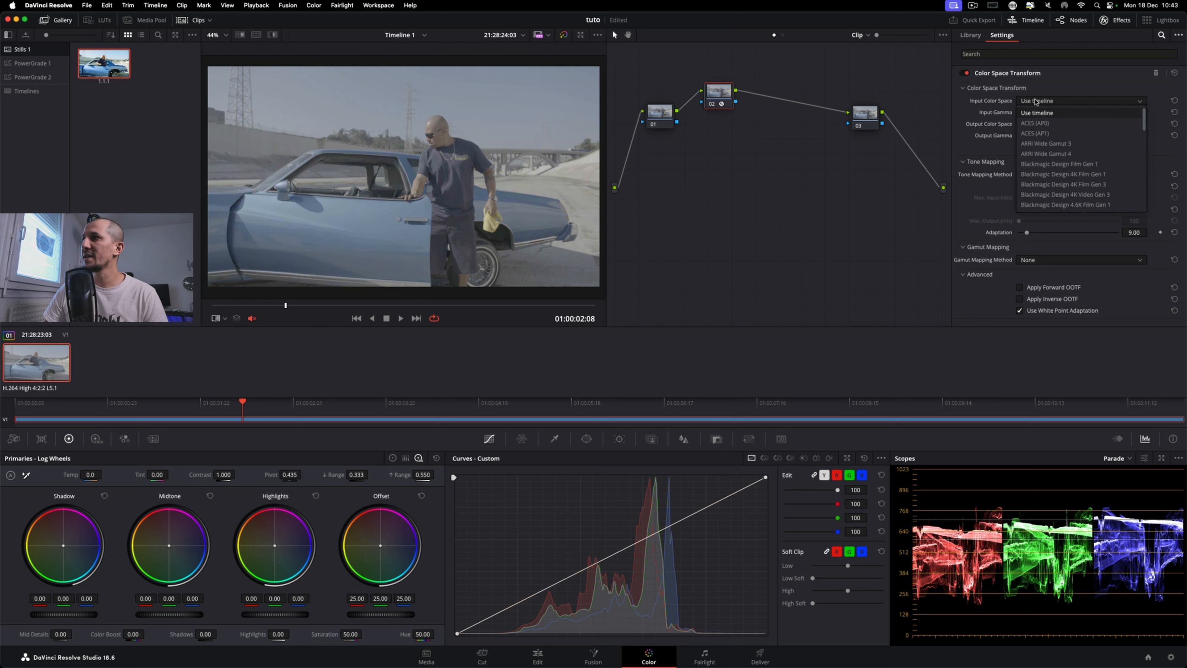
scroll(1042, 150, "down", 15)
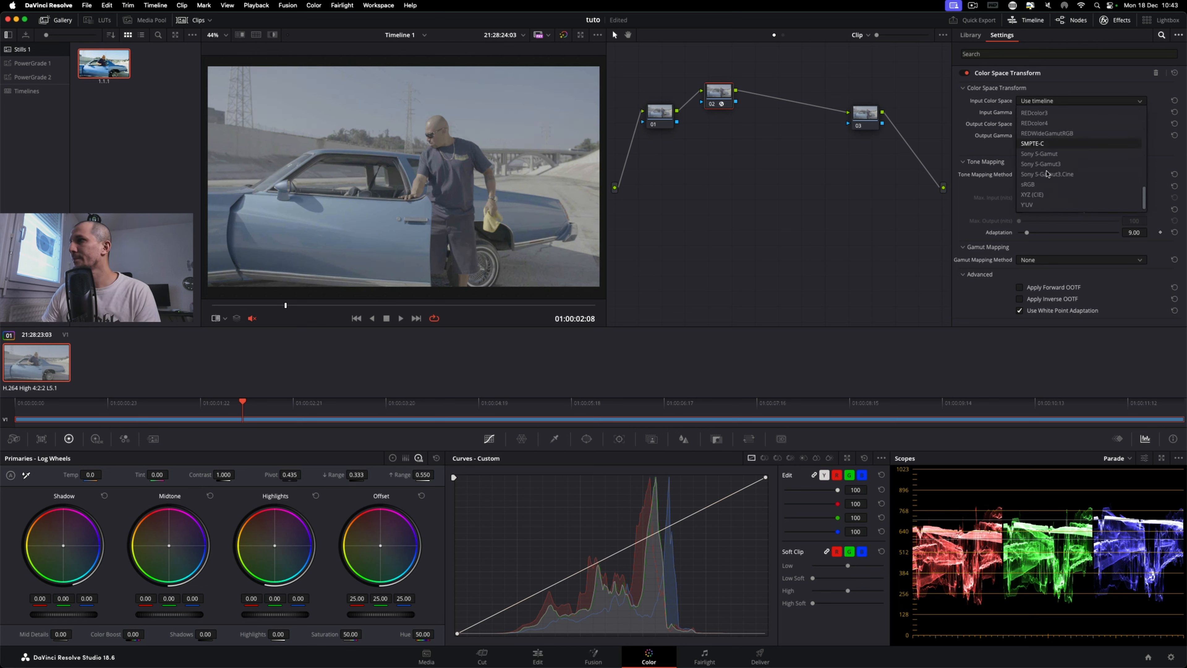
scroll(1045, 174, "up", 5)
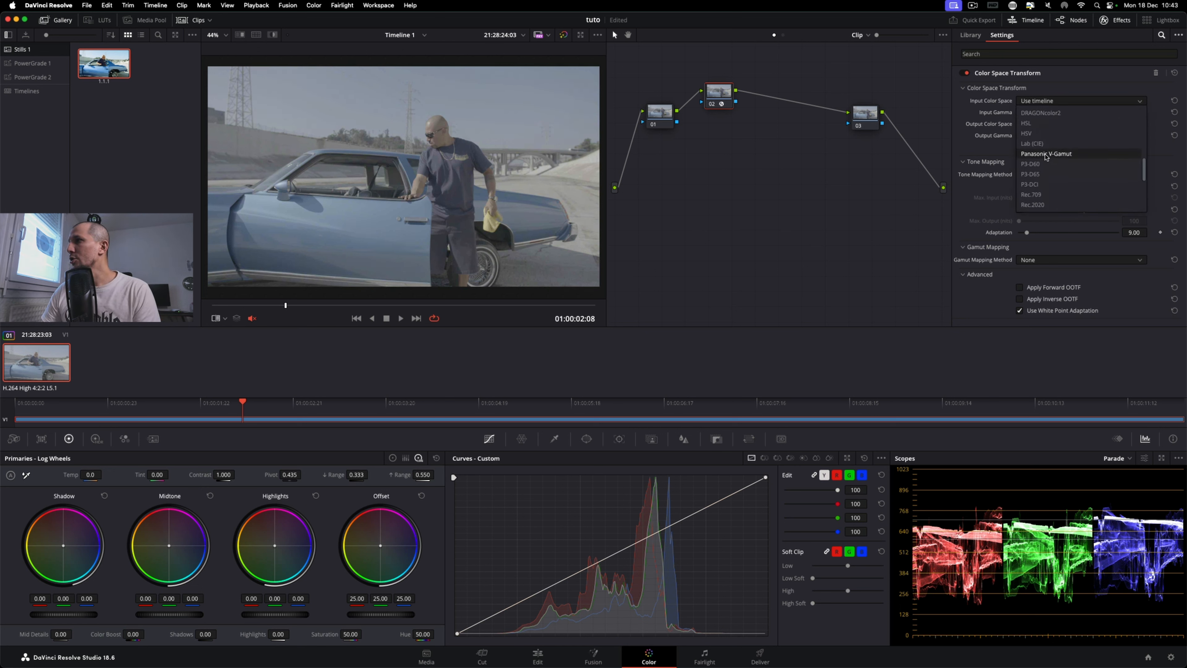
left_click(1045, 153)
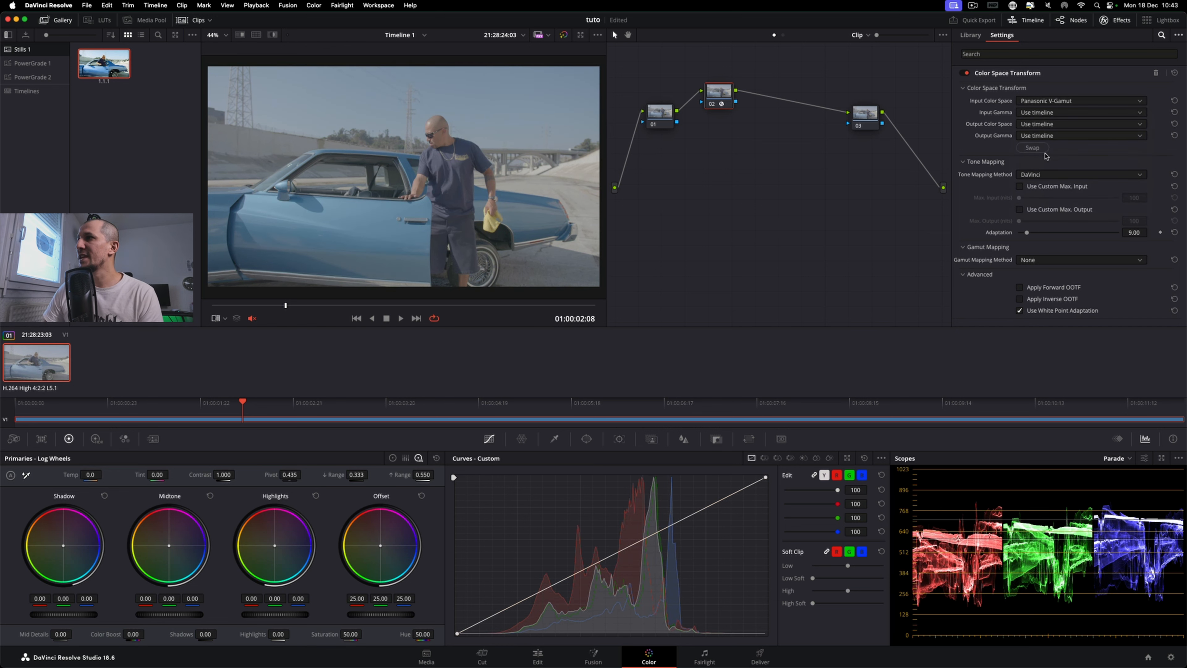
Step: Set the Color Space Transform's input gamma to Panasonic V-Log
left_click(1048, 125)
scroll(1048, 150, "down", 3)
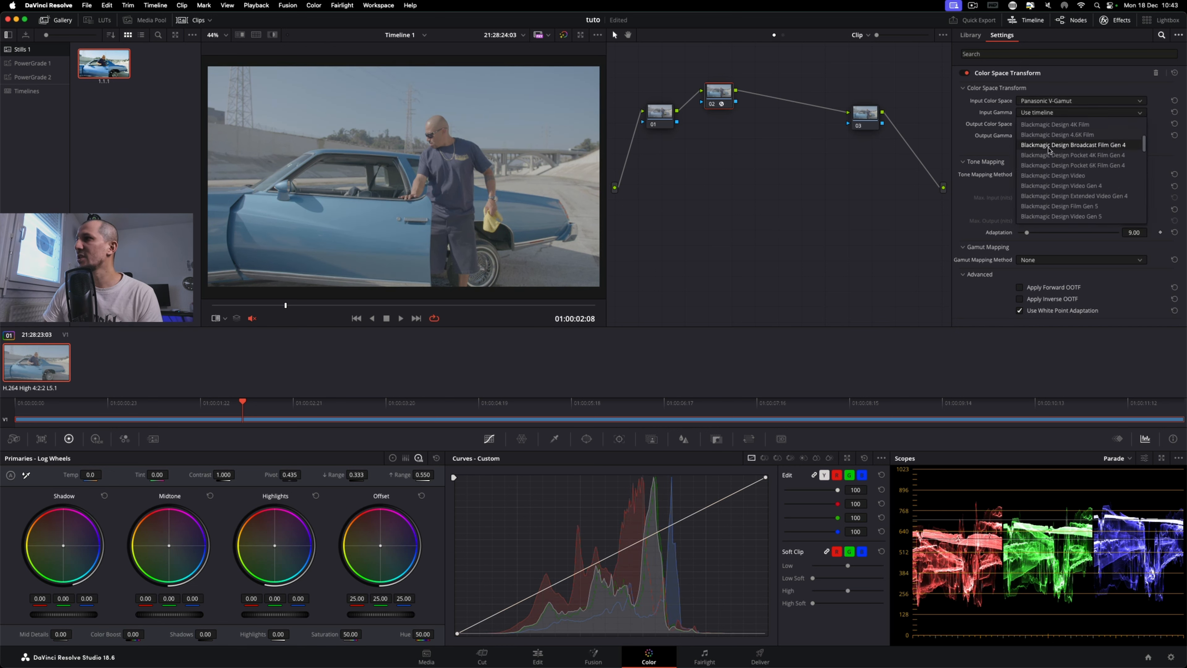
scroll(1048, 154, "down", 5)
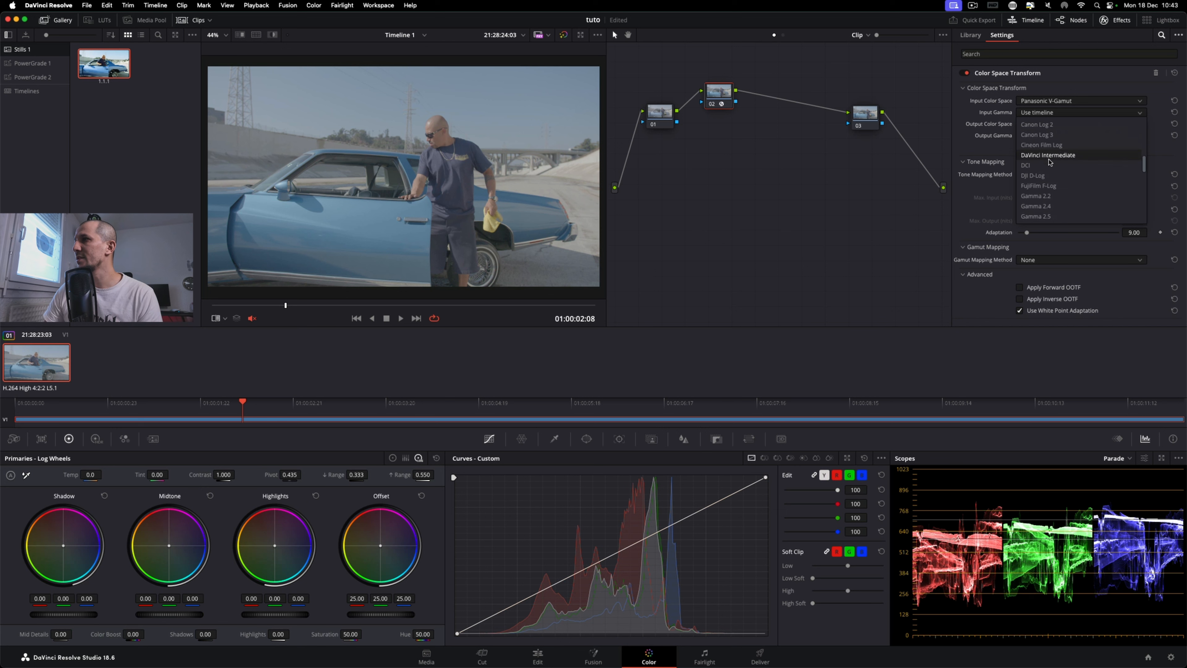
scroll(1049, 169, "down", 3)
scroll(1051, 173, "up", 4)
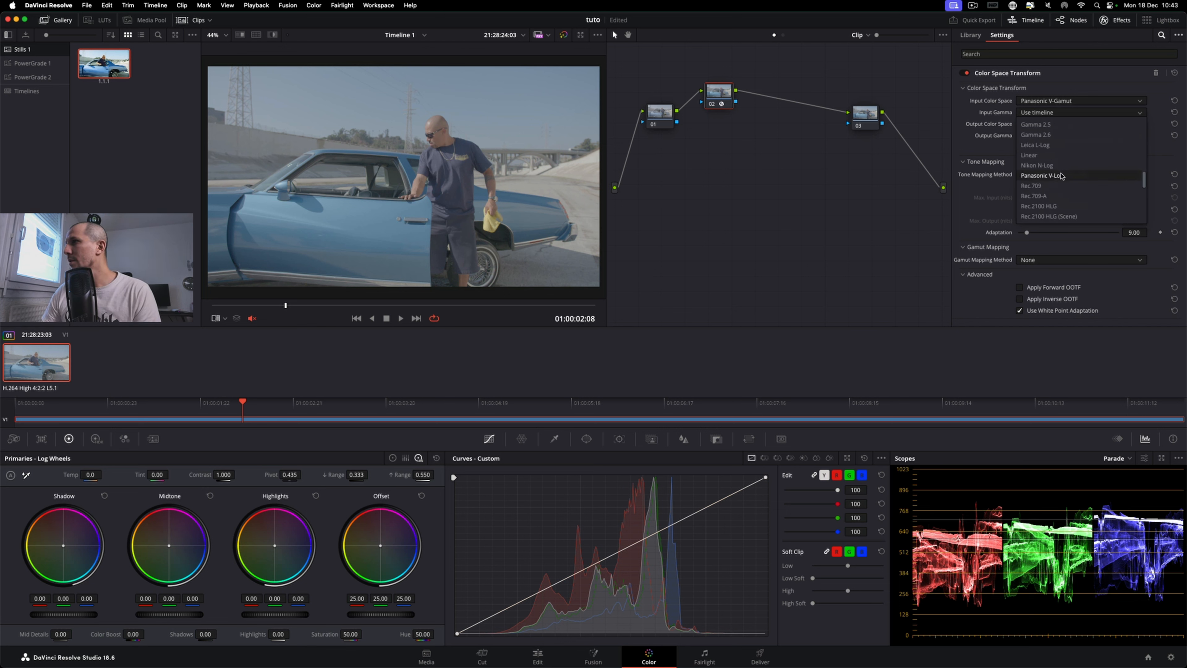
left_click(1055, 174)
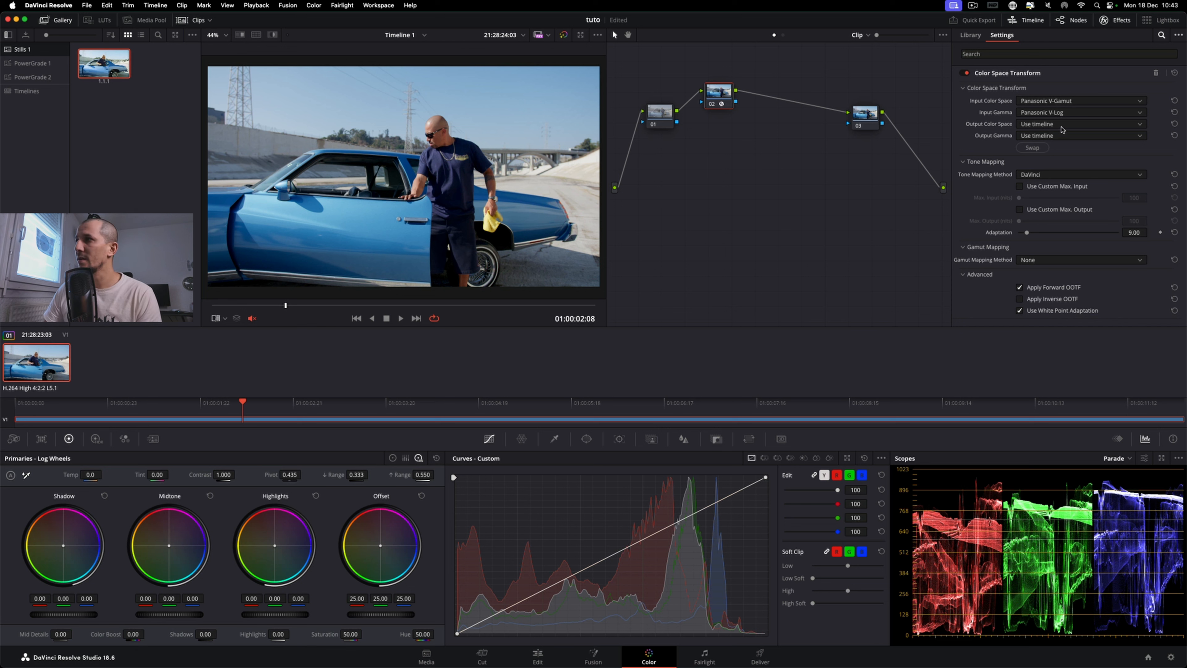
Step: Set the transform's output color space to Rec.709 and output gamma to Cineon Film Log, realigning node 02 with its neighbours
left_click(1039, 124)
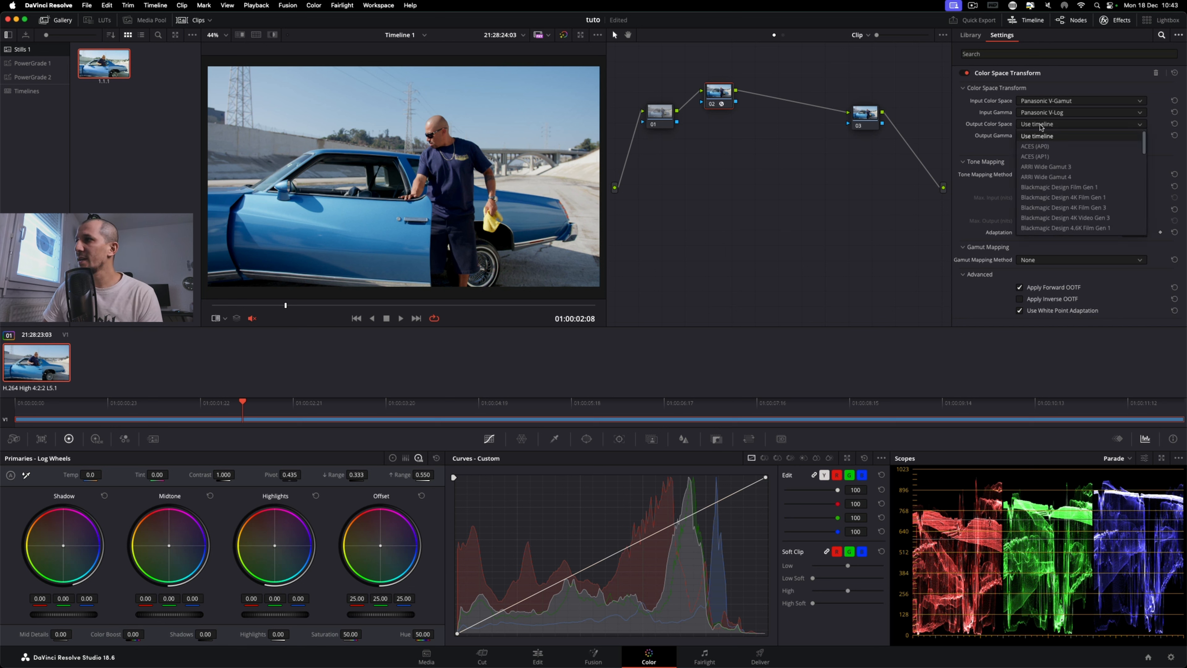
scroll(1046, 192, "down", 5)
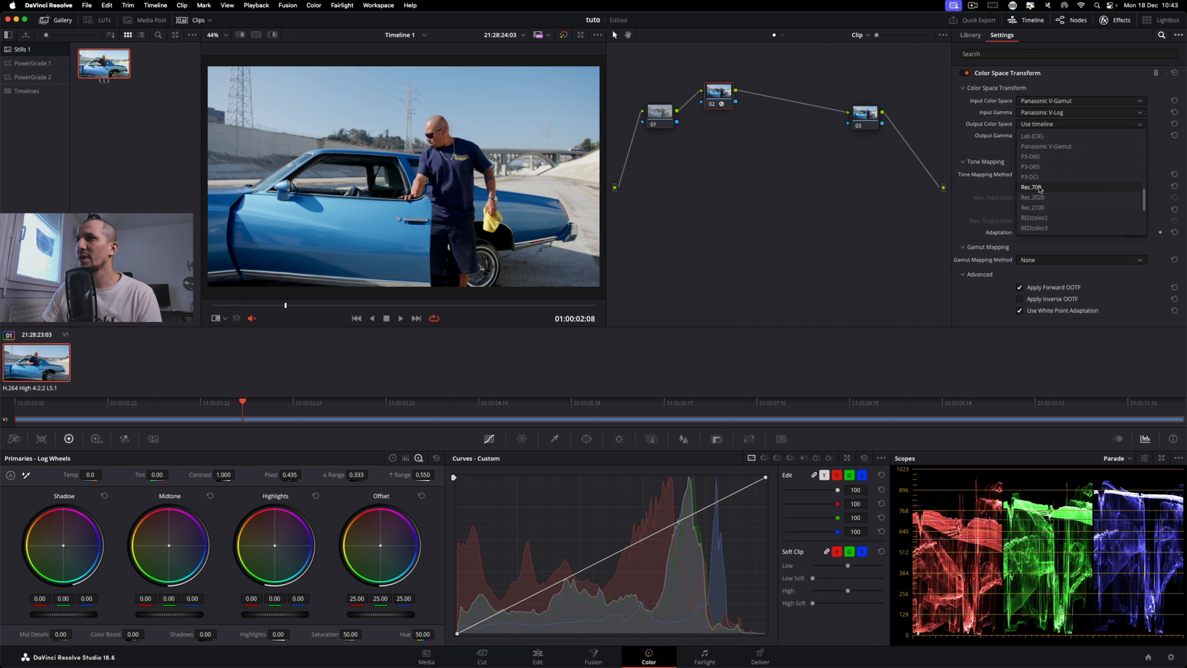
left_click(1038, 187)
left_click(1043, 136)
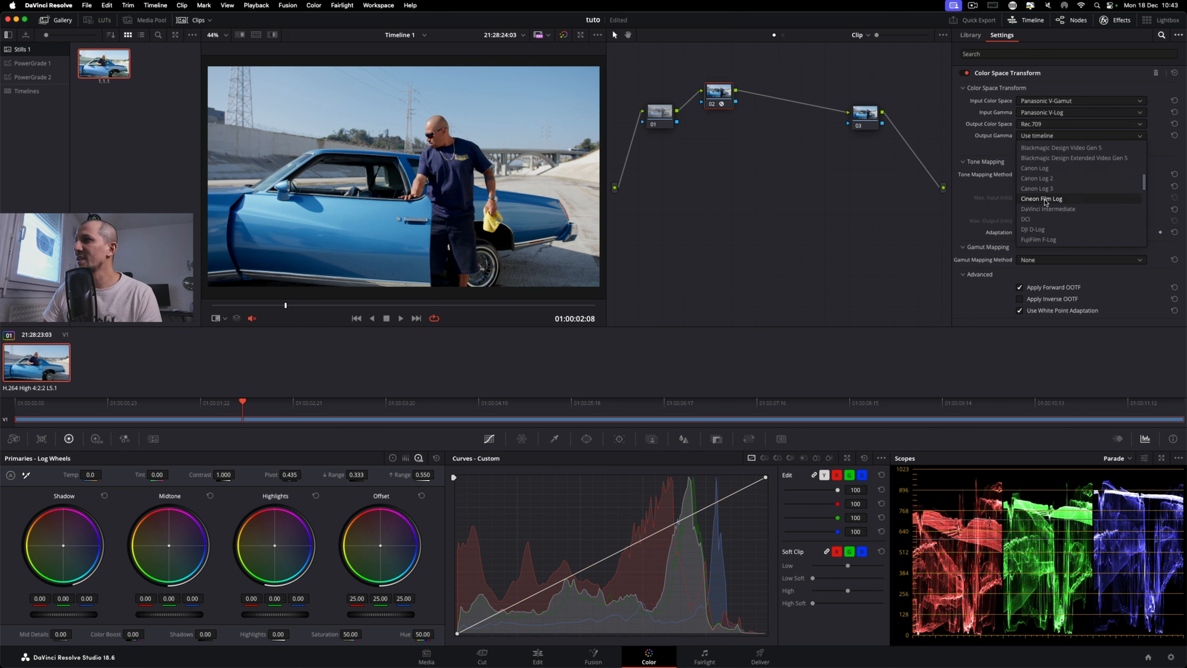
left_click(1044, 199)
left_click_drag(718, 91, 713, 113)
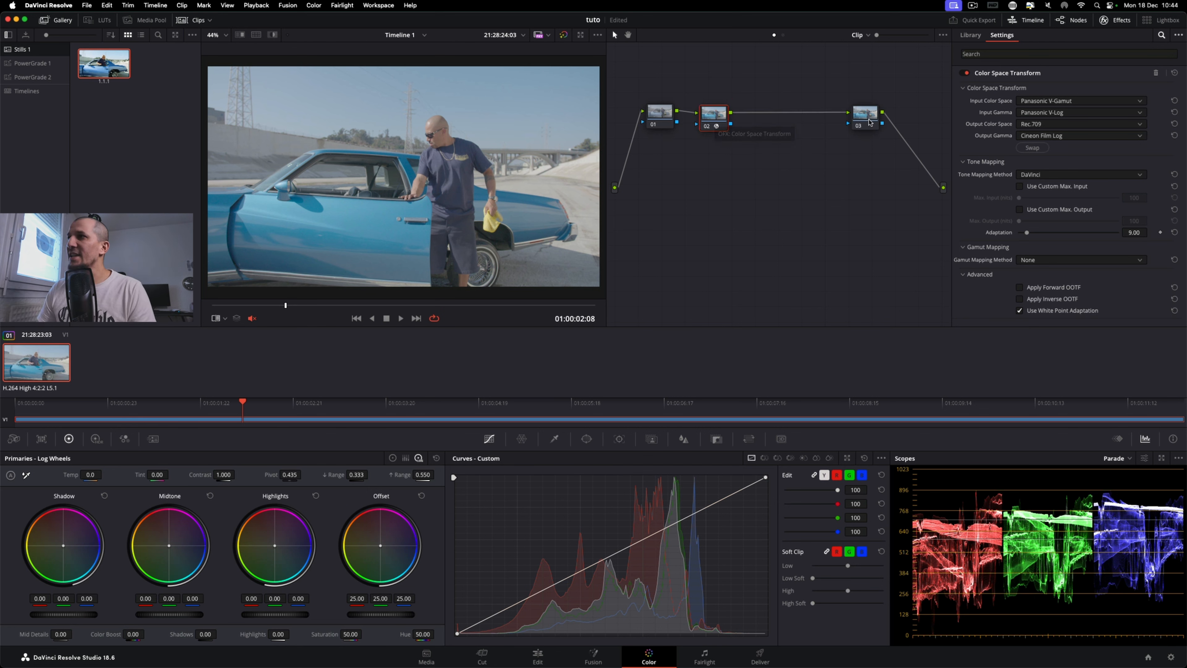
Step: Move node 03 next to node 02 and apply the Rec709 Kodak 2383 D60 film look LUT to it
left_click_drag(870, 122, 768, 119)
right_click(767, 118)
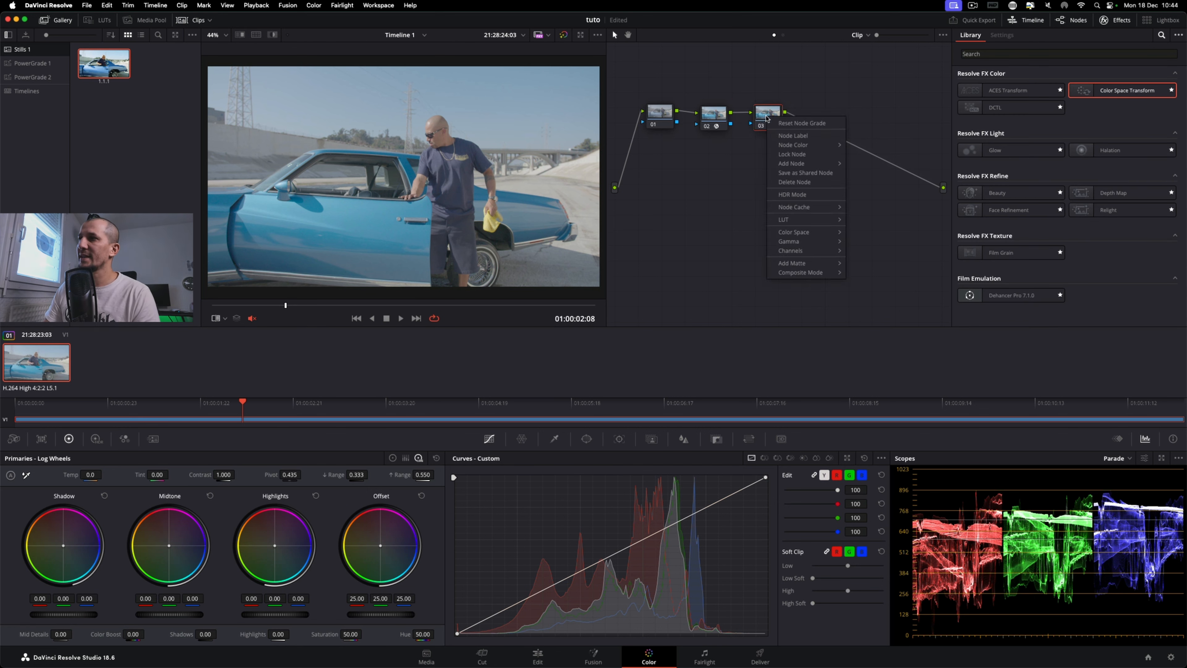
mouse_move(788, 220)
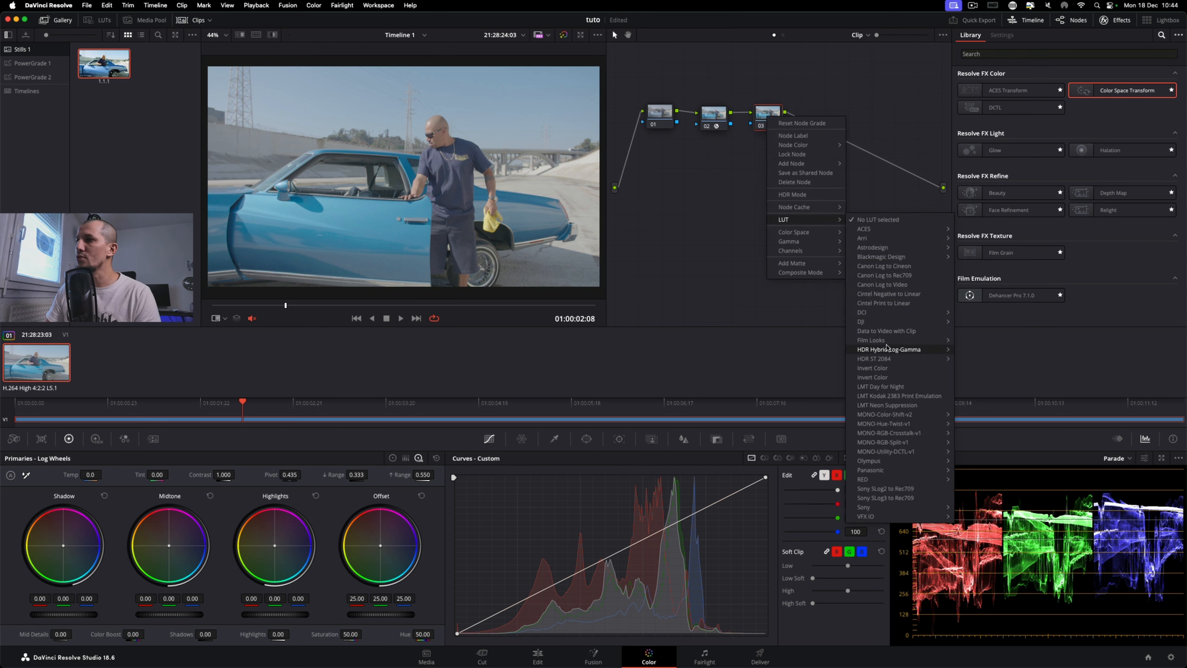
mouse_move(876, 341)
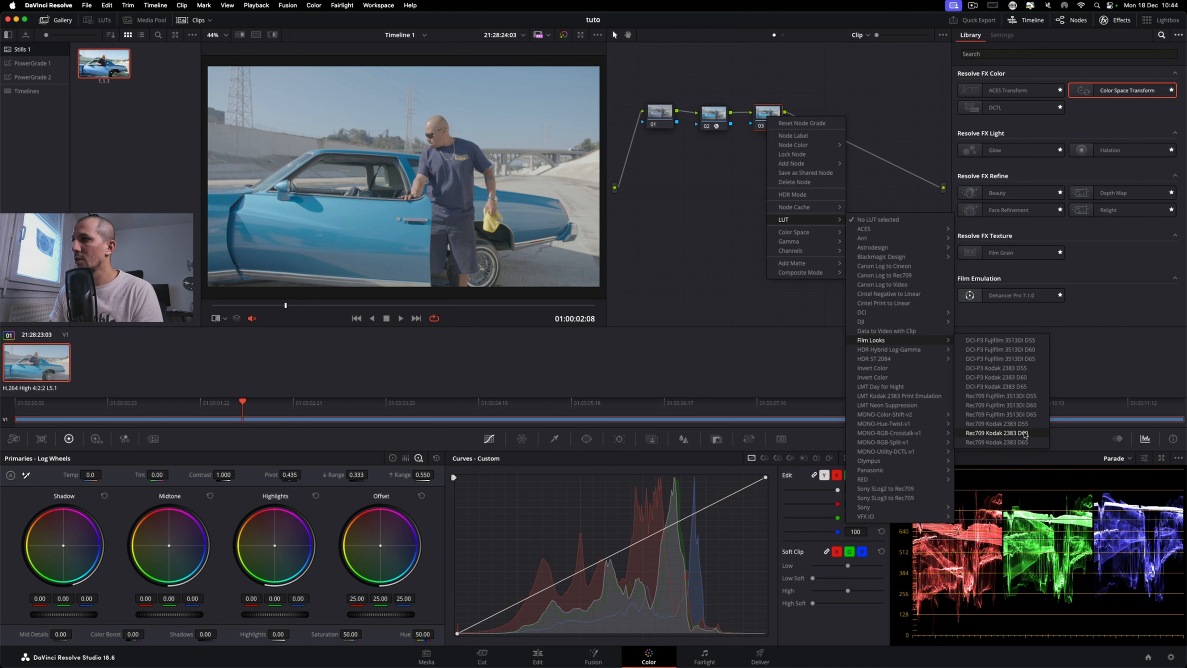
left_click(1024, 434)
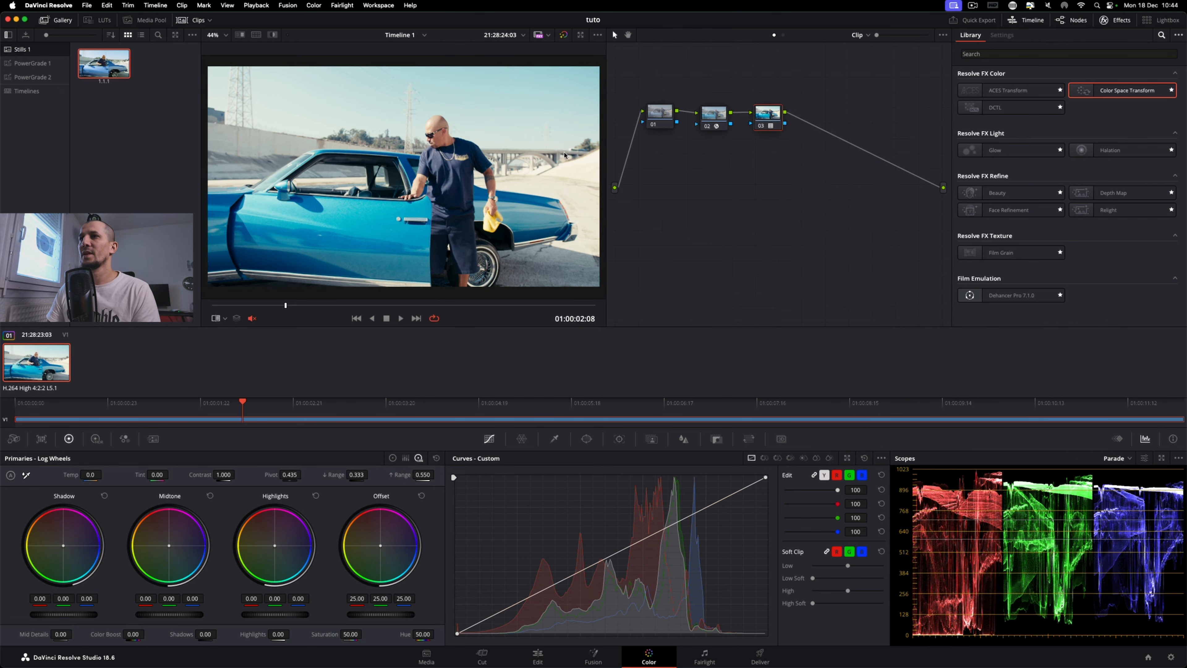
Step: Darken the image on node 01 by lowering the master Offset to 18.10 on all three channels
left_click_drag(286, 305, 280, 306)
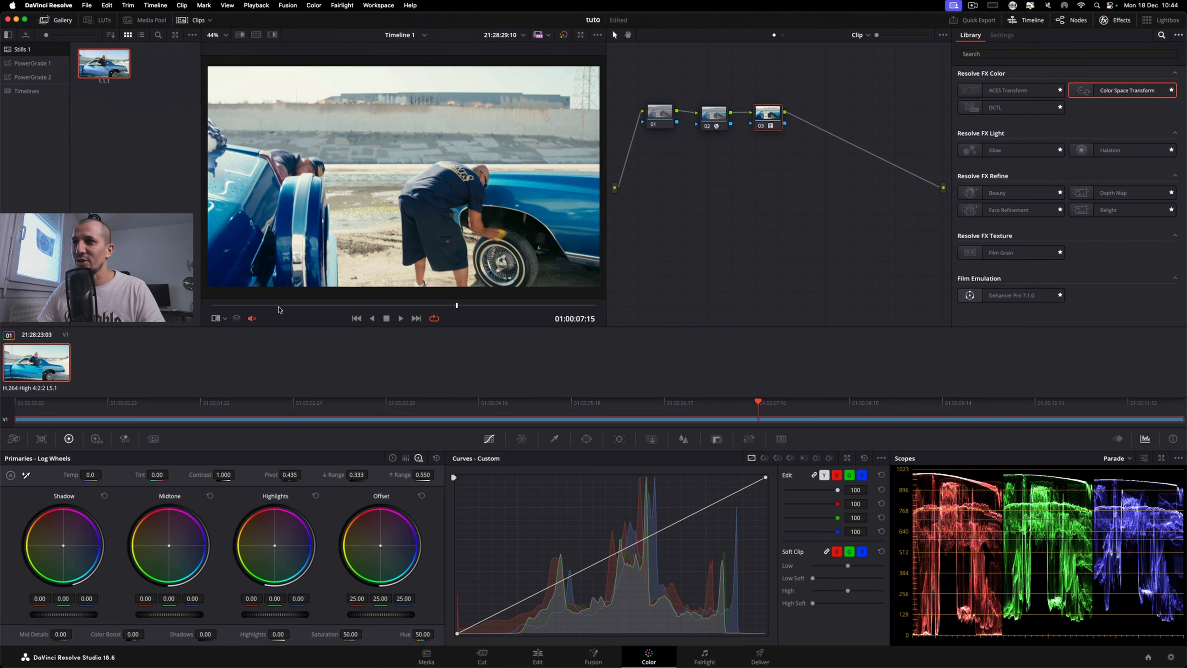
left_click(280, 306)
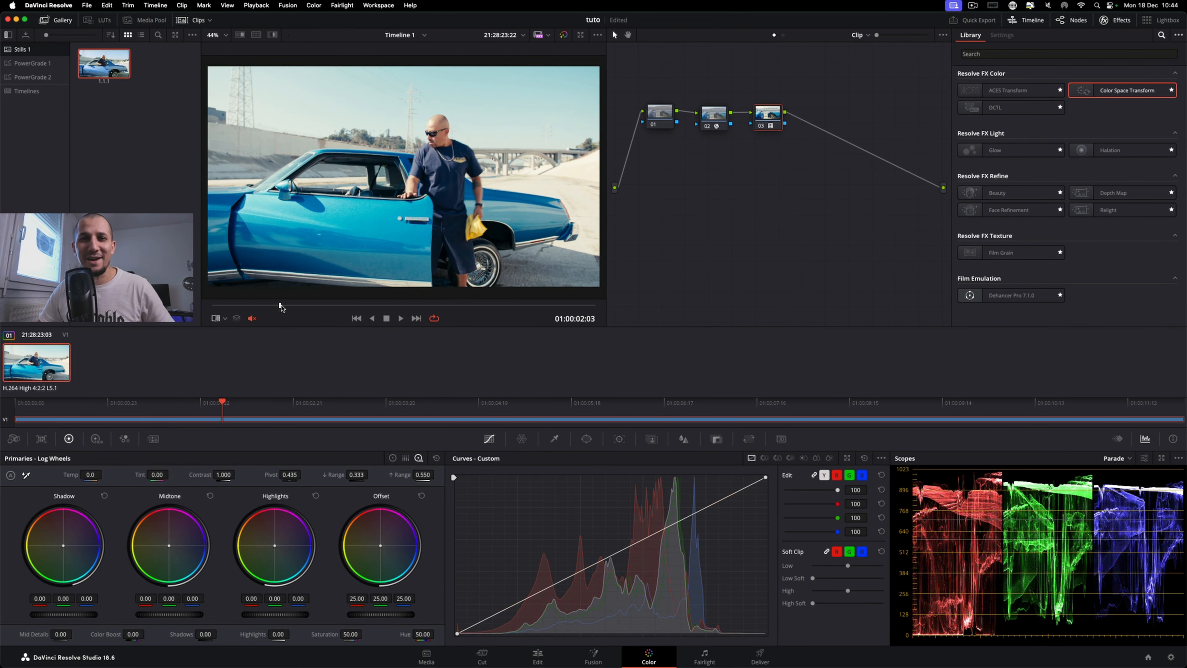
left_click(659, 112)
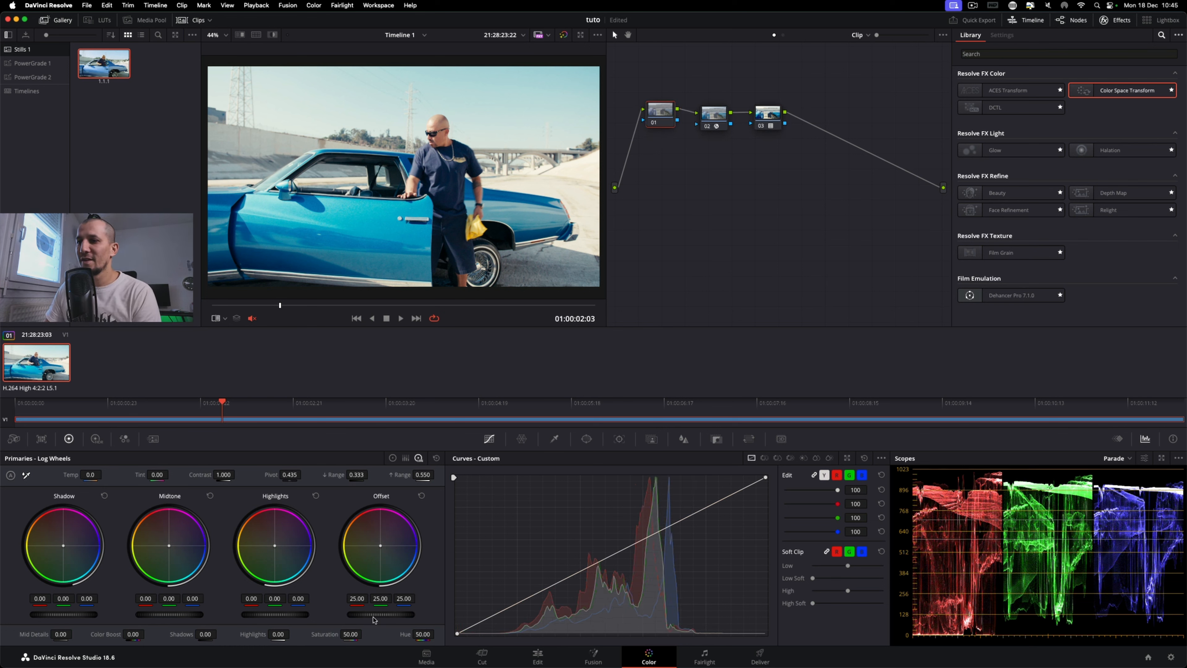
mouse_move(374, 614)
left_mouse_down()
mouse_move(388, 614)
mouse_move(362, 614)
mouse_move(397, 616)
left_mouse_up()
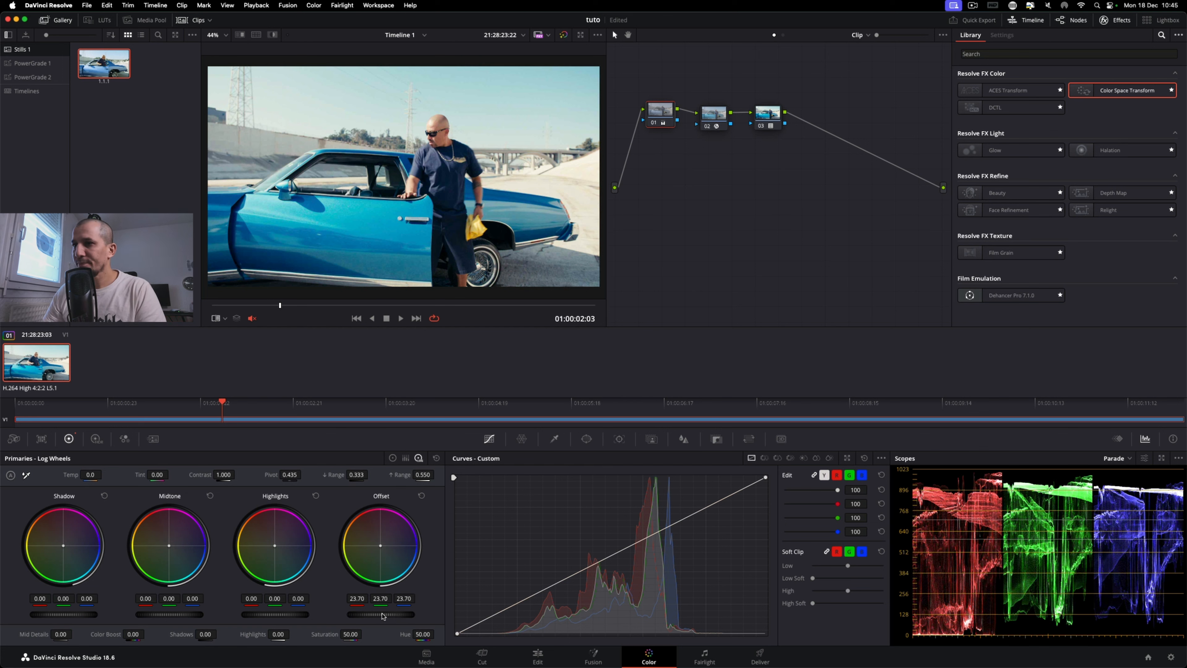
left_click_drag(391, 617, 367, 618)
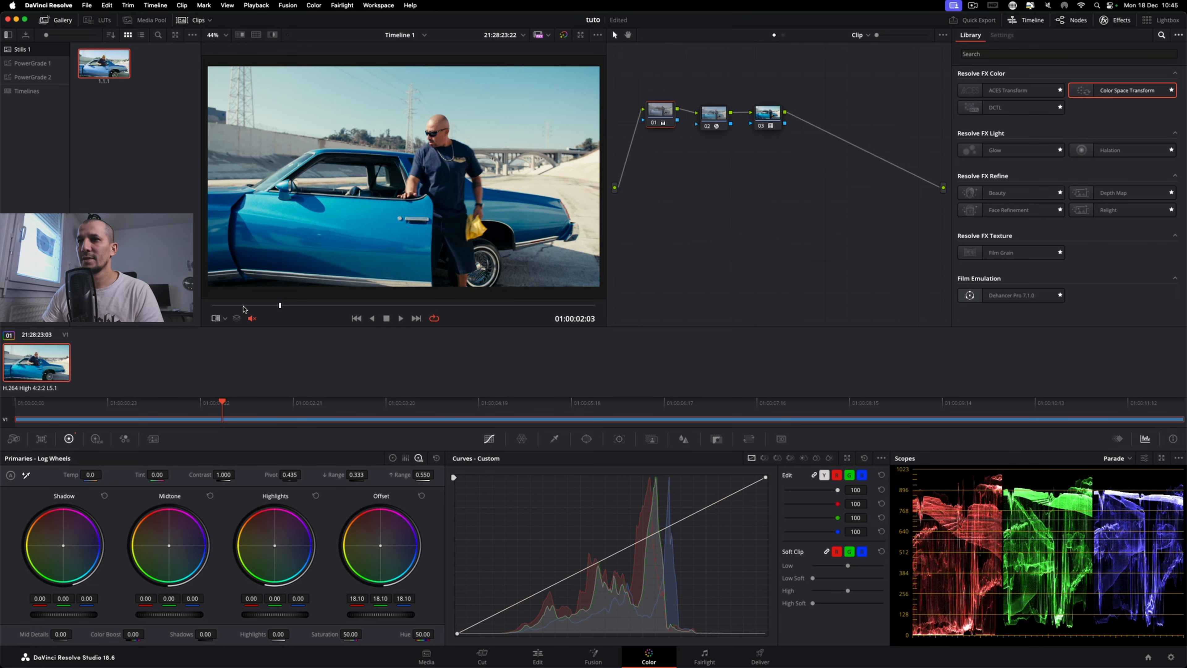
Step: Add a serial node after node 03 and place it slightly higher in the graph
left_click(224, 305)
left_click_drag(224, 305, 326, 310)
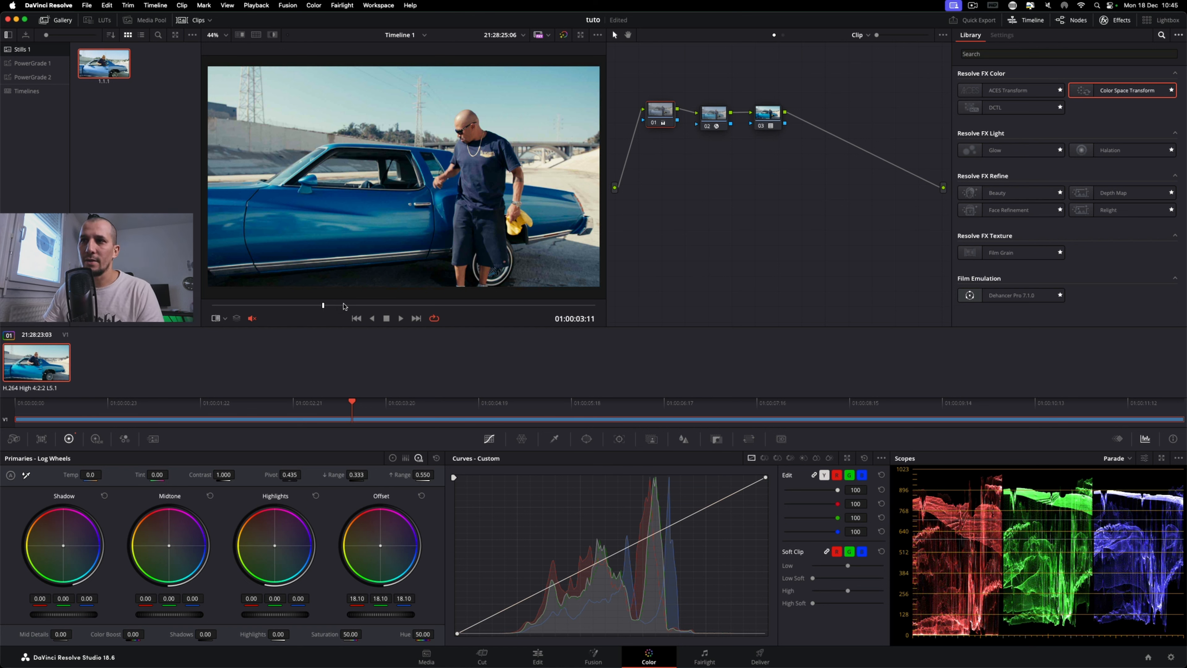
left_click_drag(344, 306, 280, 307)
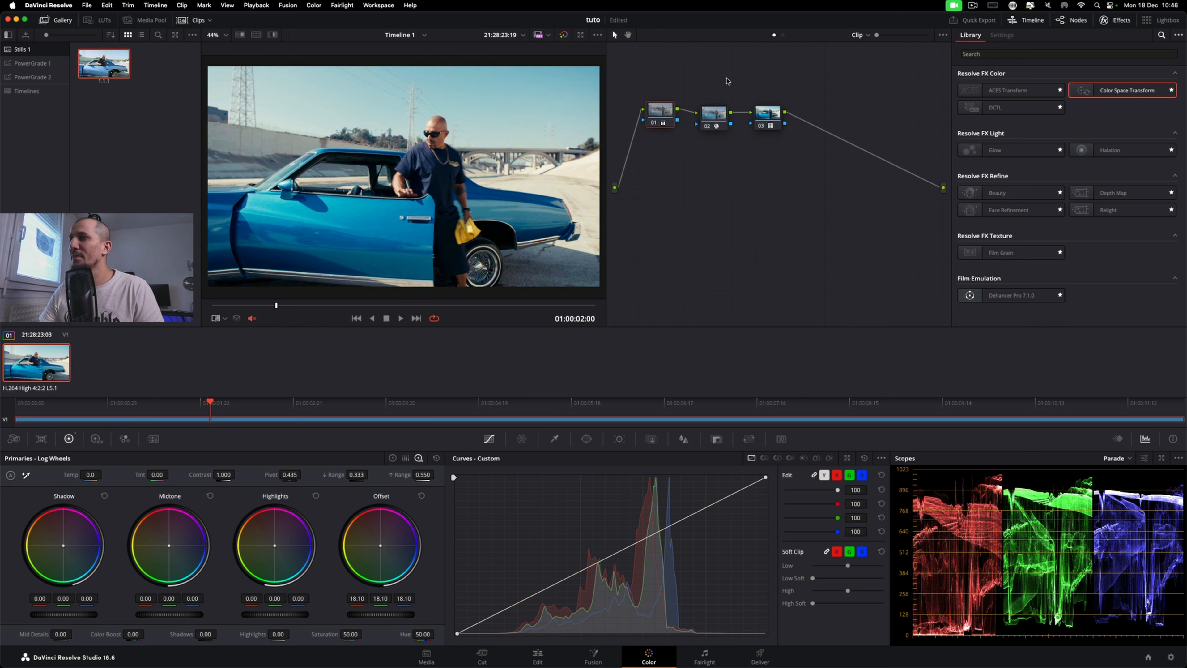
left_click_drag(769, 119, 777, 111)
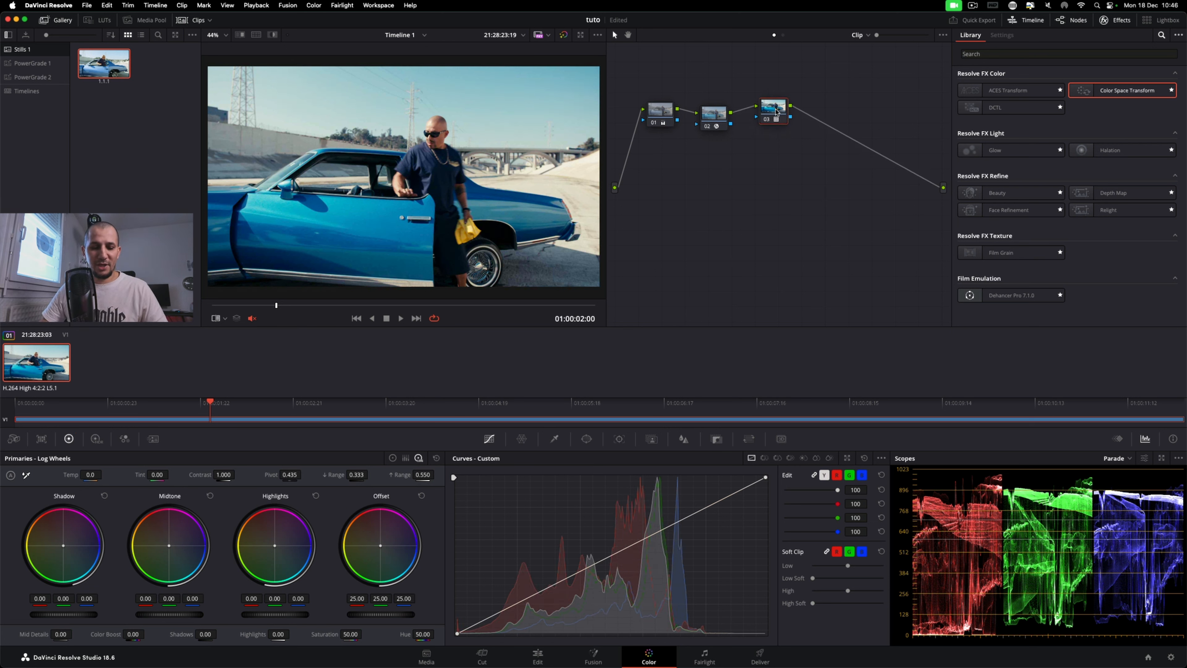
key("alt+s")
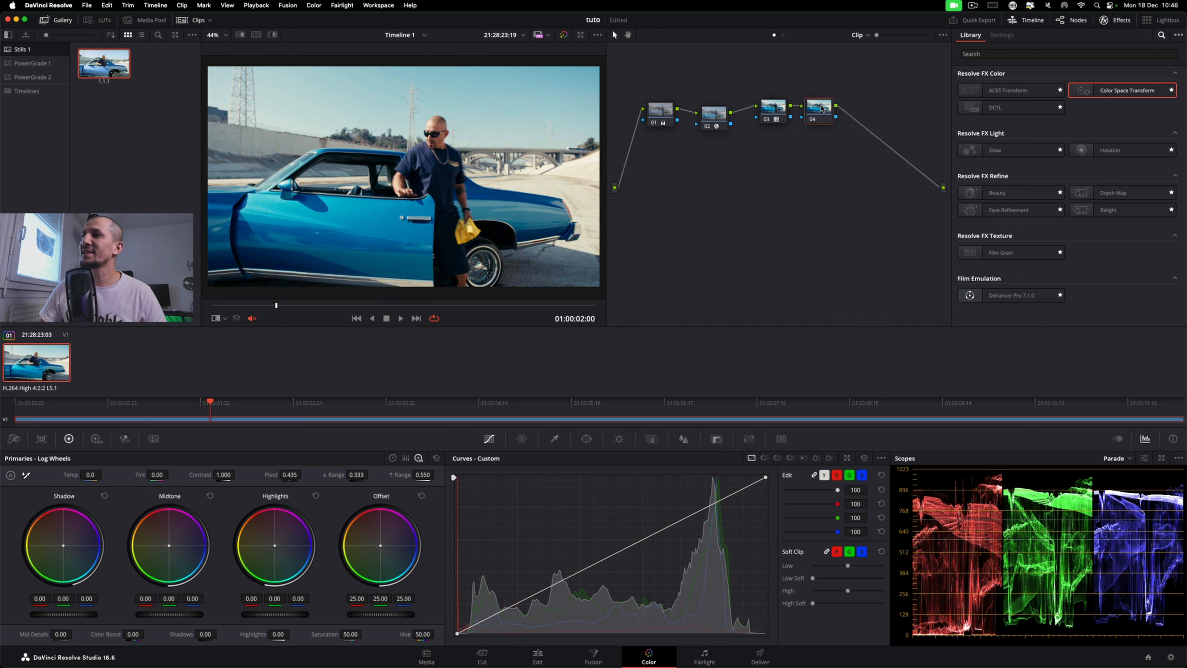
left_click_drag(829, 109, 832, 102)
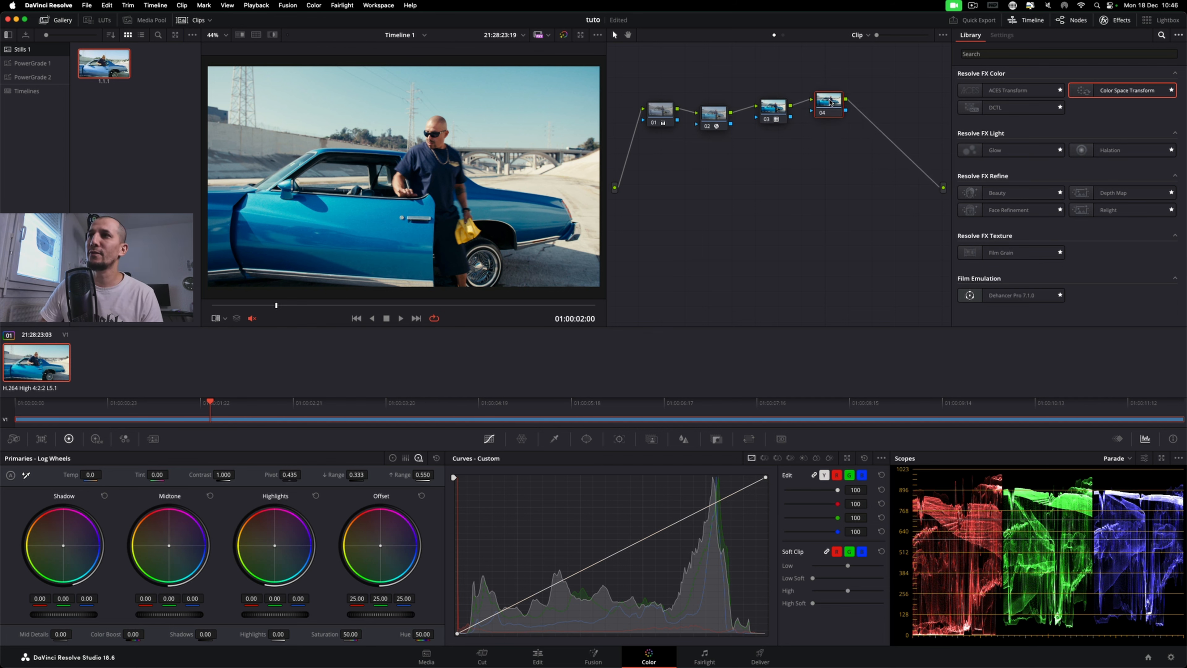
Step: Enlarge the frame of the man at about 01:00:04:21, review the Half Printer Light commands and return to node 04
left_click(367, 305)
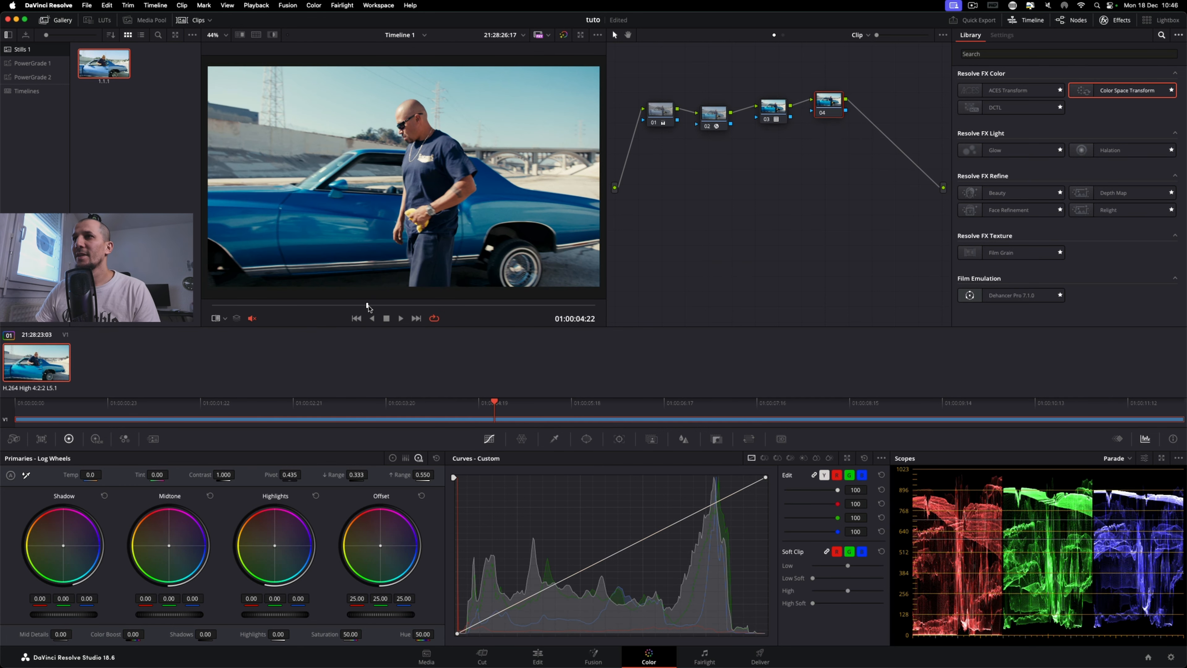
scroll(428, 207, "up", 3)
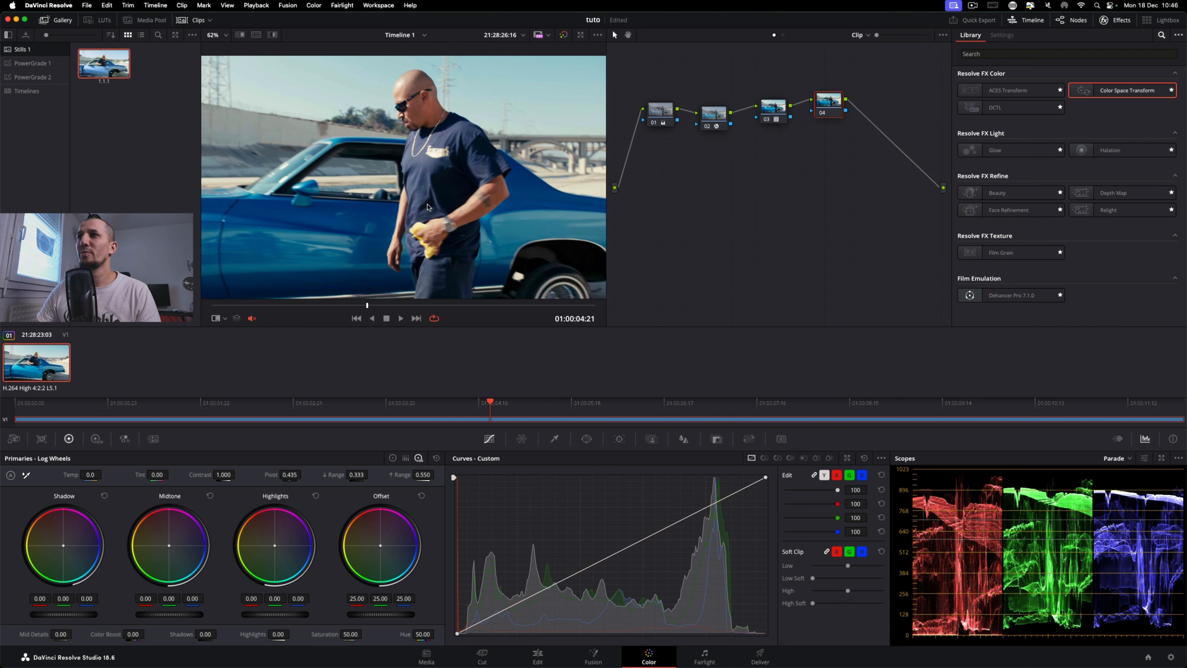
left_click_drag(427, 204, 422, 218)
left_click(315, 6)
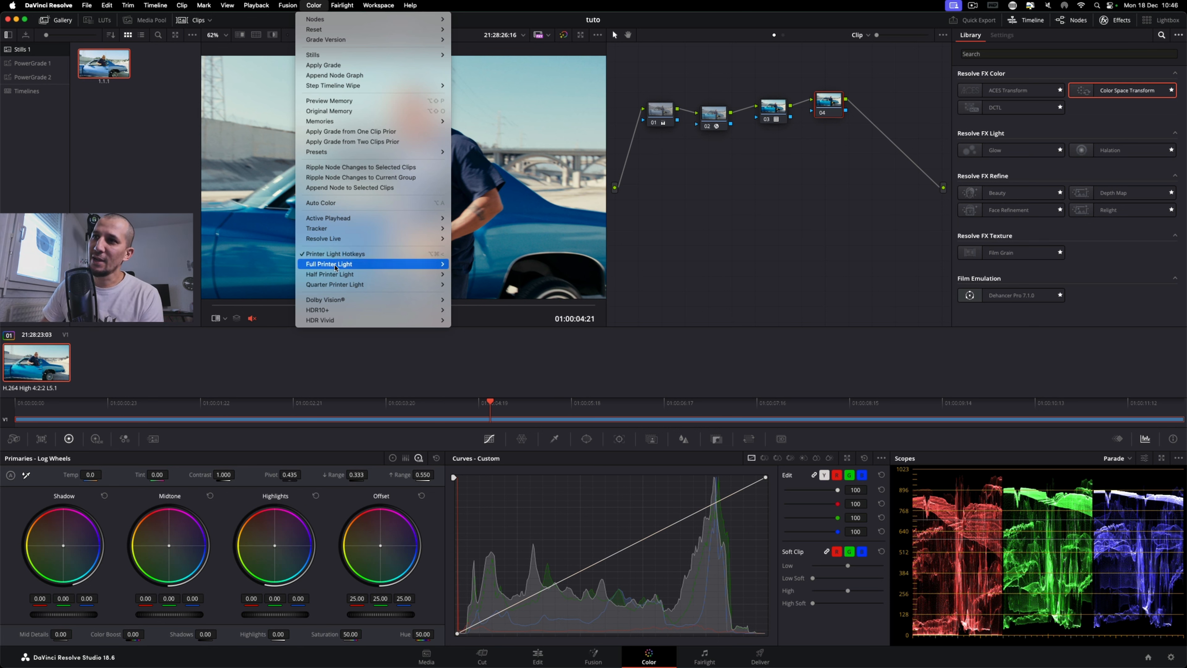
mouse_move(336, 268)
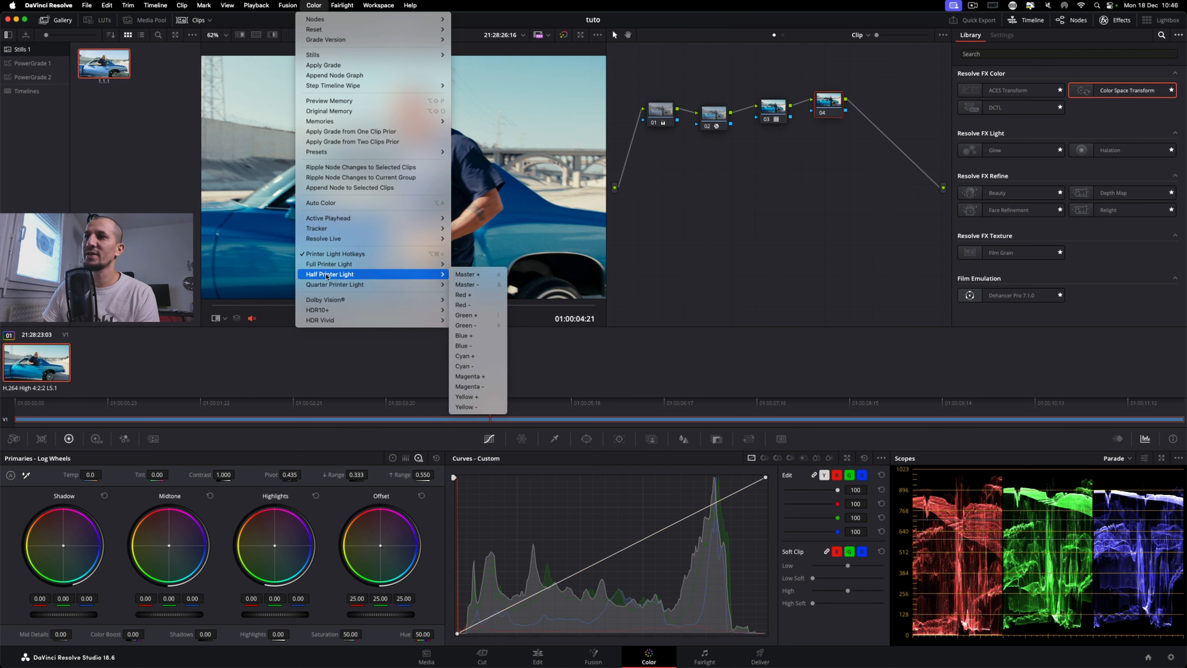
left_click(831, 102)
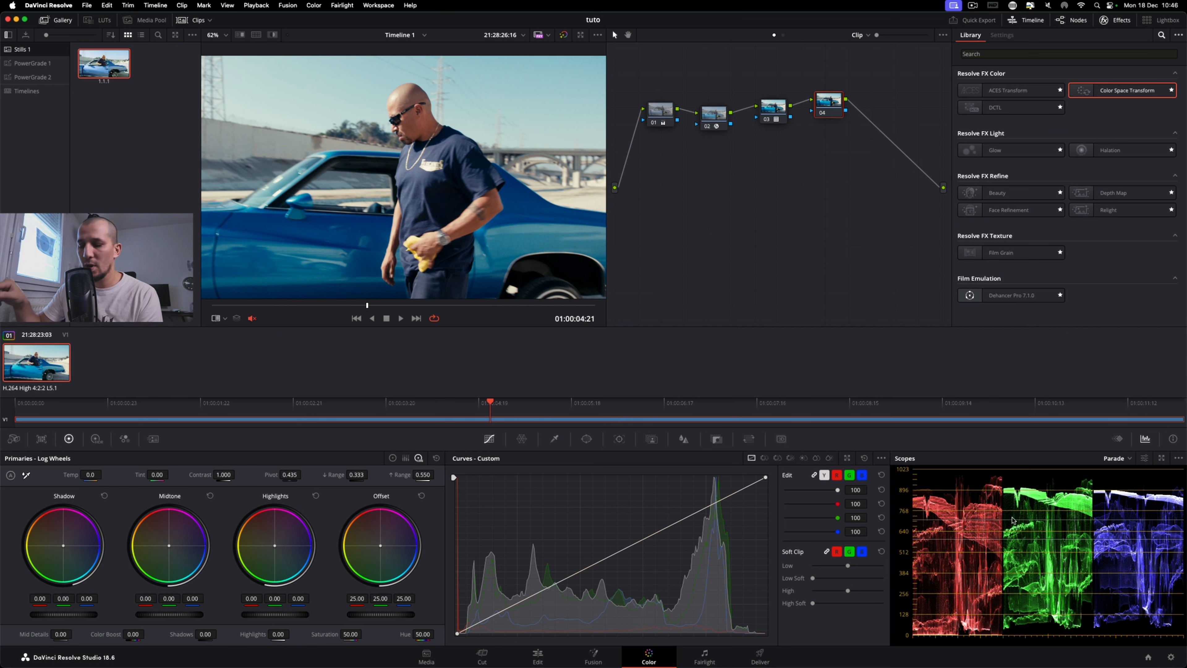
Step: Test the red printer light on node 04 by raising the red Offset to 32.00 and returning it to 25.00
key("7")
key("7")
key("7")
key("7")
key("7")
key("7")
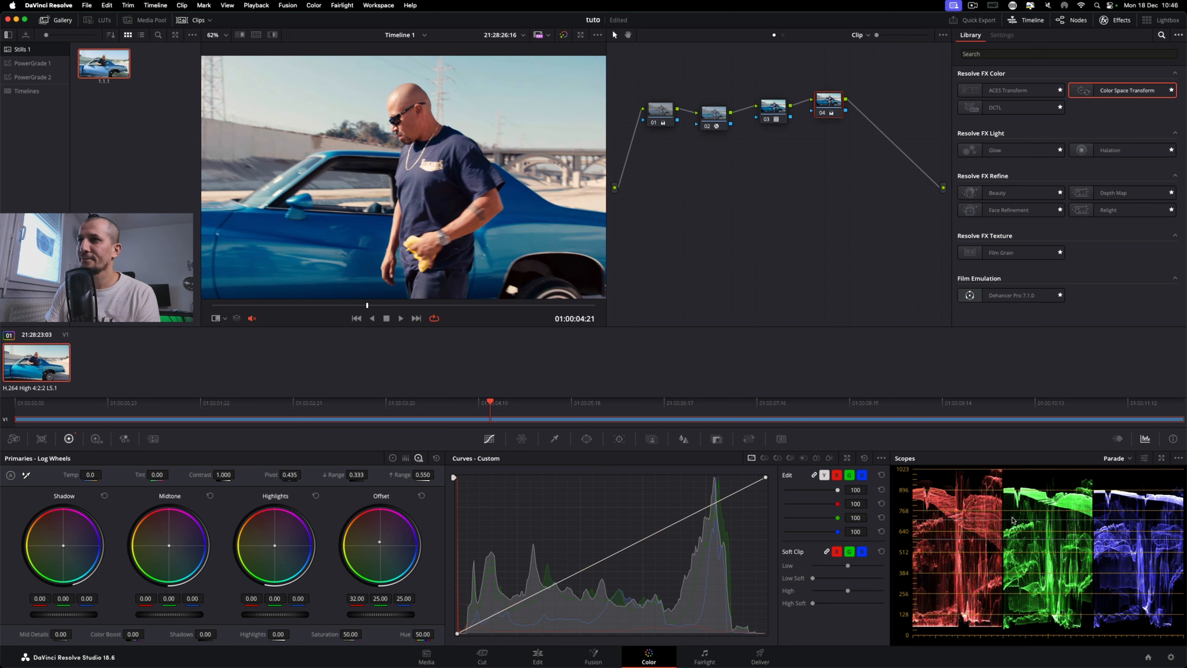
key("7")
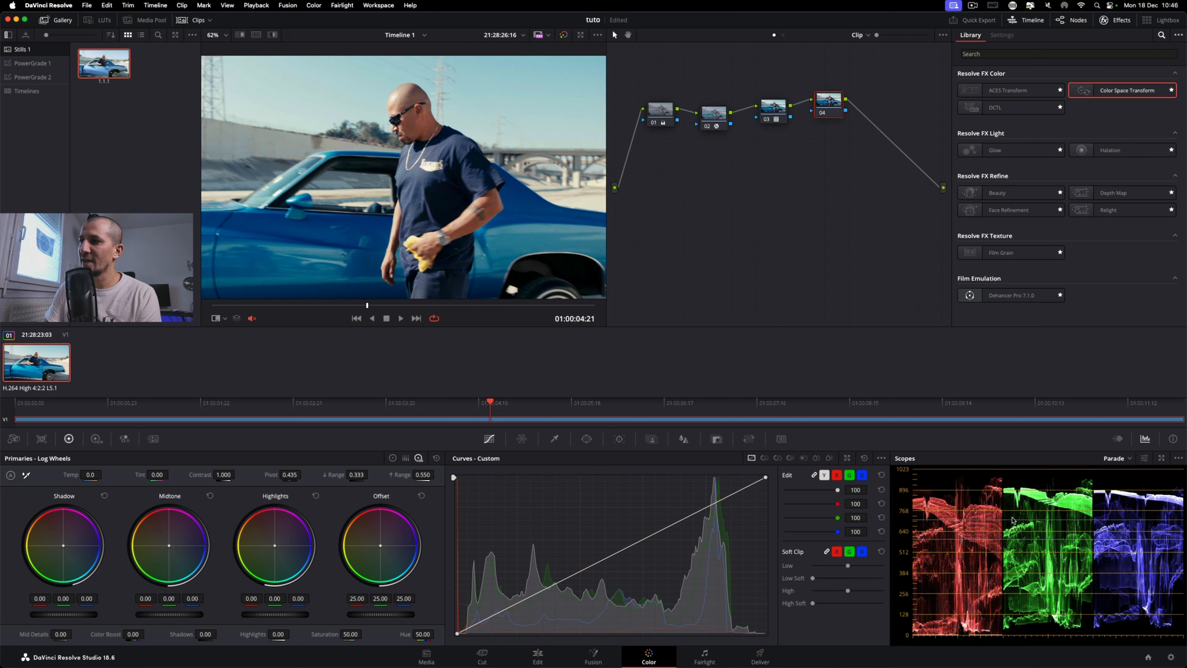
Step: Raise the red Offset on node 04 to 30.00 with printer lights, then bring it back down
key("7")
key("7")
key("7")
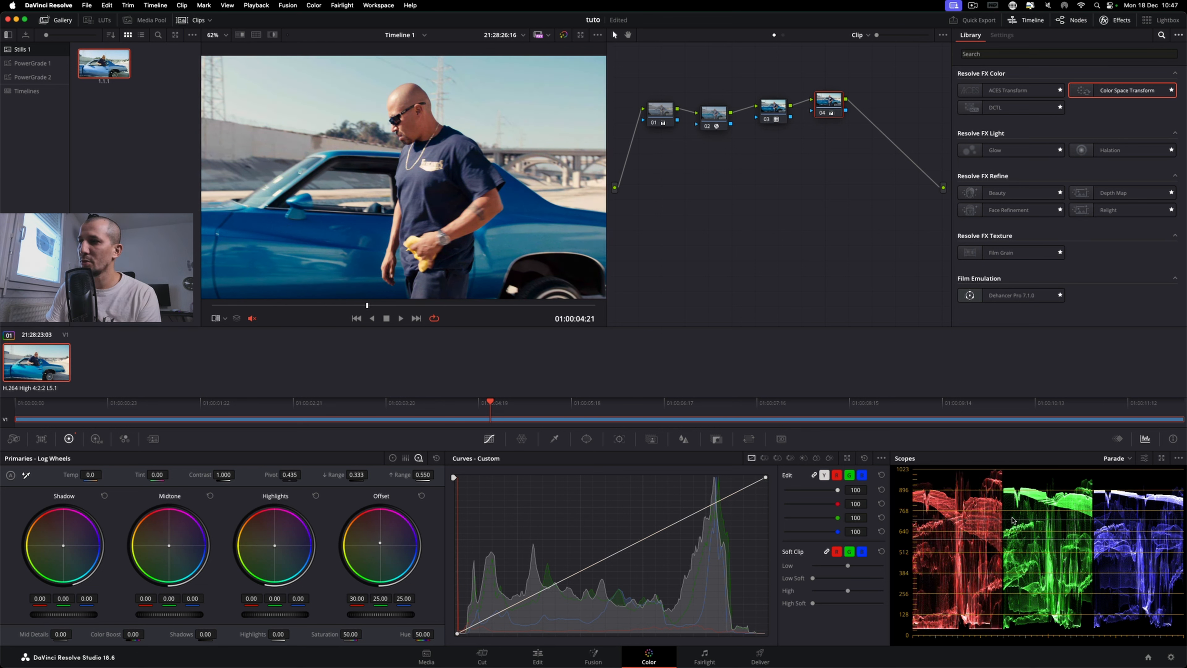
key("7")
key("7")
key("4")
key("4")
key("4")
key("4")
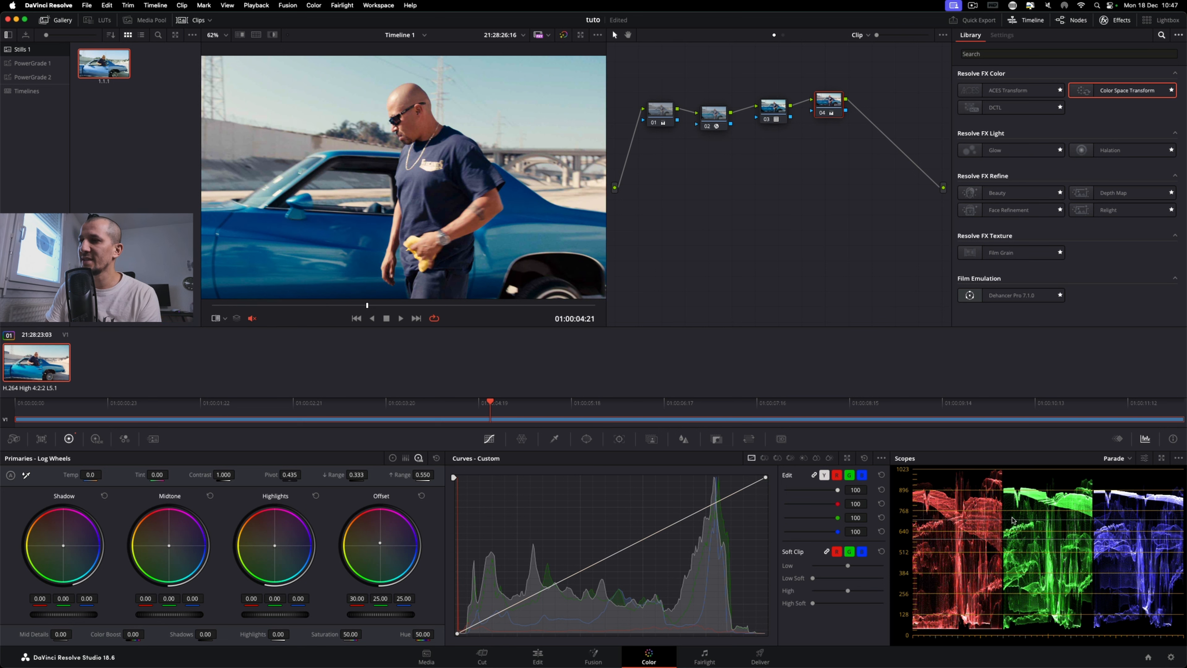
key("4")
key("4")
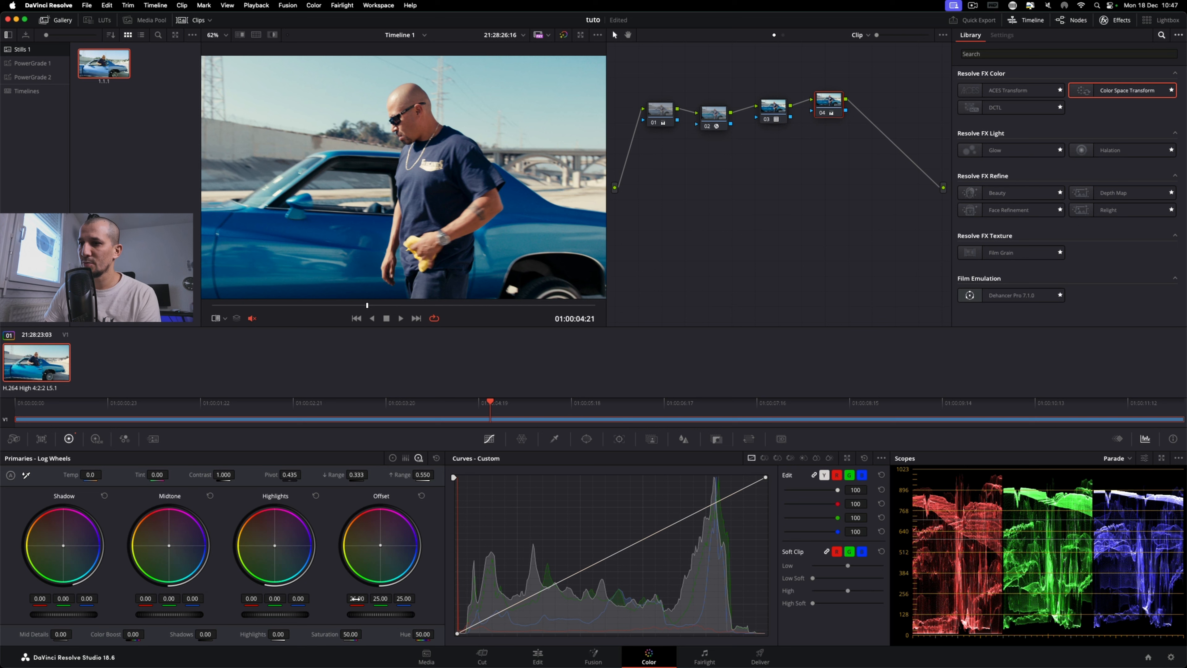
Step: Try a red Offset of 29.00 on node 04, then restore it to 25.00
key("7")
key("7")
key("7")
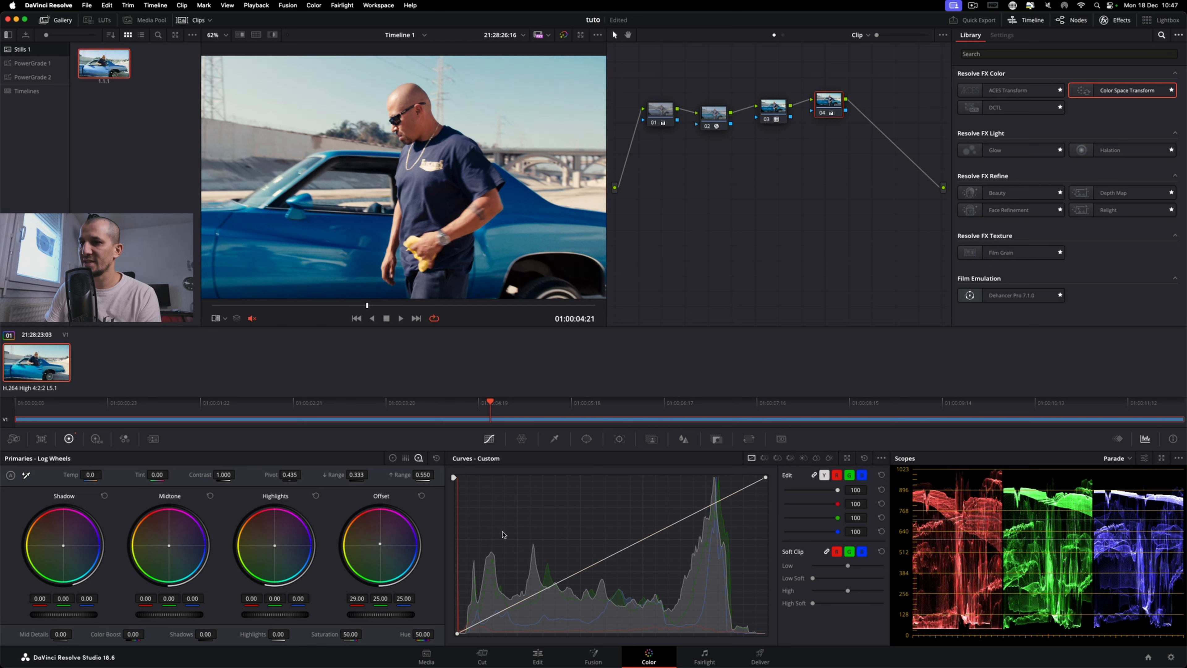
key("4")
key("4")
key("4")
key("4")
key("4")
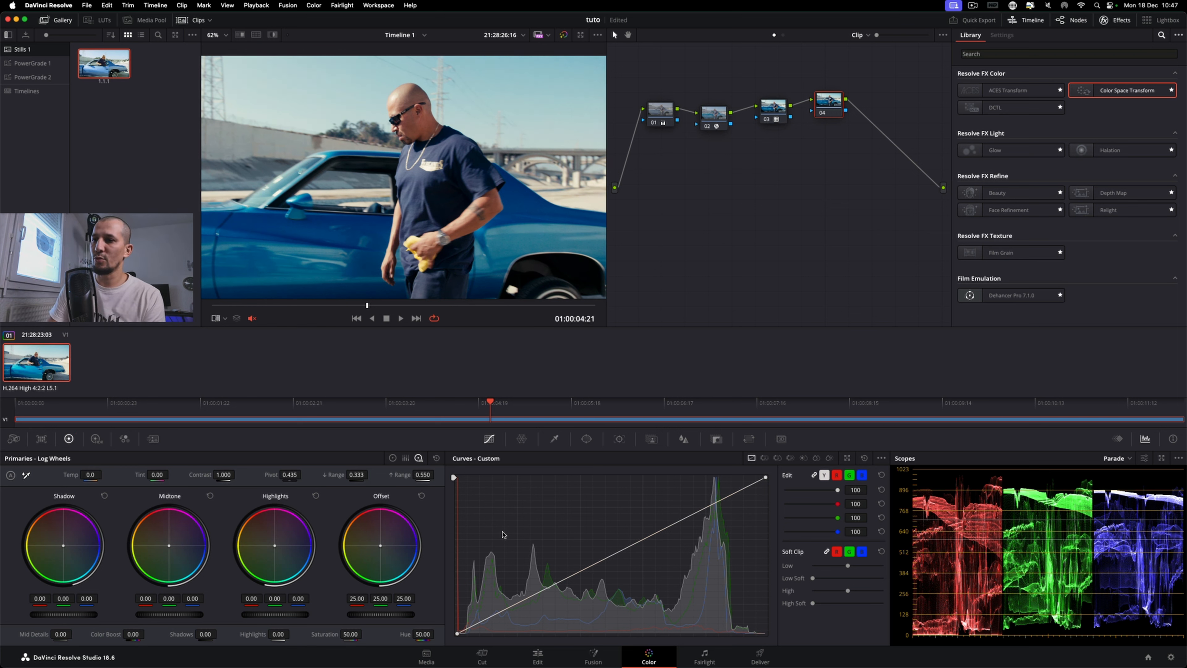
Step: Lower the red printer light on node 04 to an Offset of 22.50
key("alt+4")
key("alt+4")
key("alt+4")
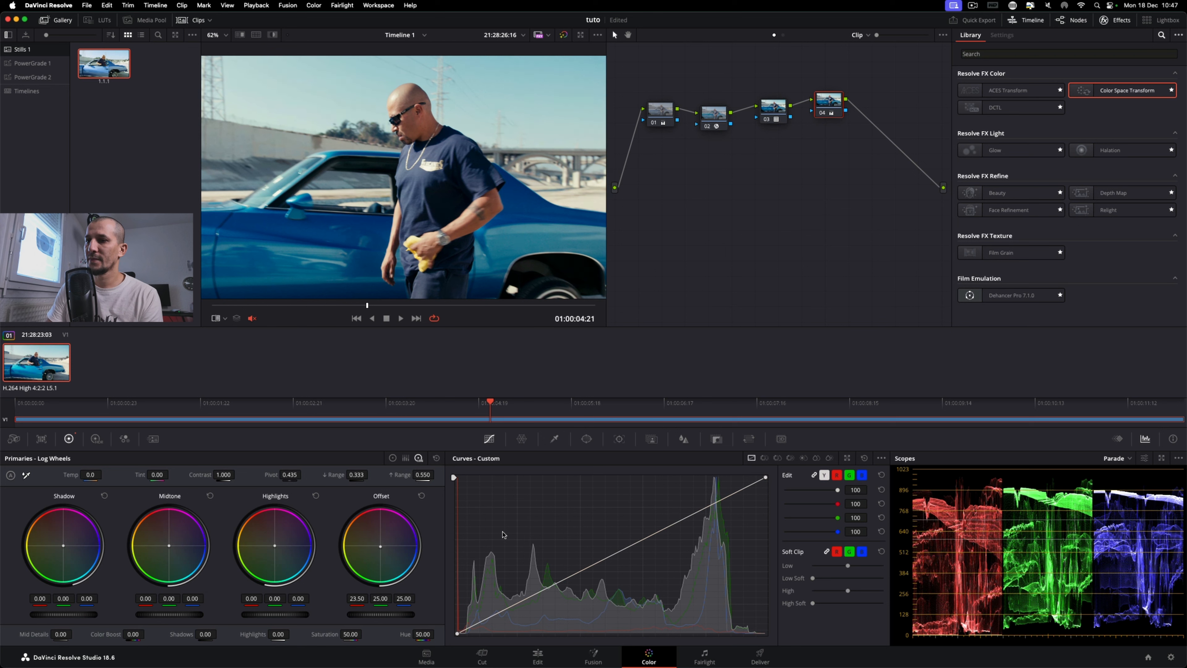
key("alt+4")
key("alt+4")
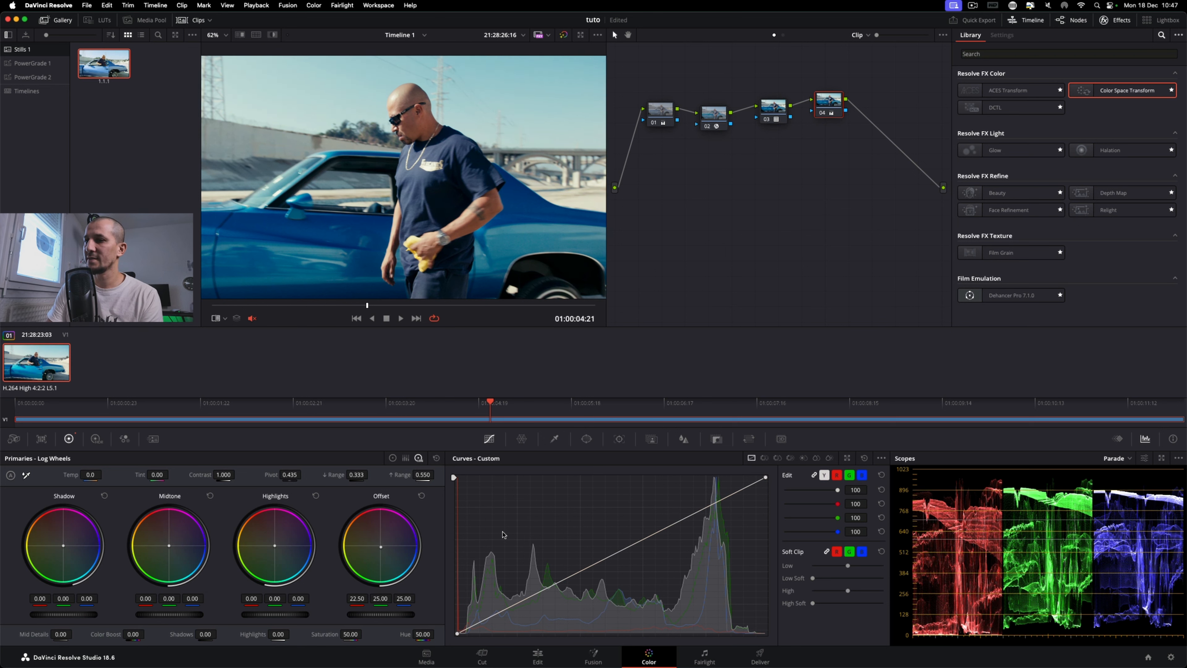
Step: Warm the image on node 04 by raising the red printer light to an Offset of 30.50
key("7")
key("7")
key("7")
key("7")
key("7")
key("7")
key("7")
key("7")
key("7")
key("7")
key("7")
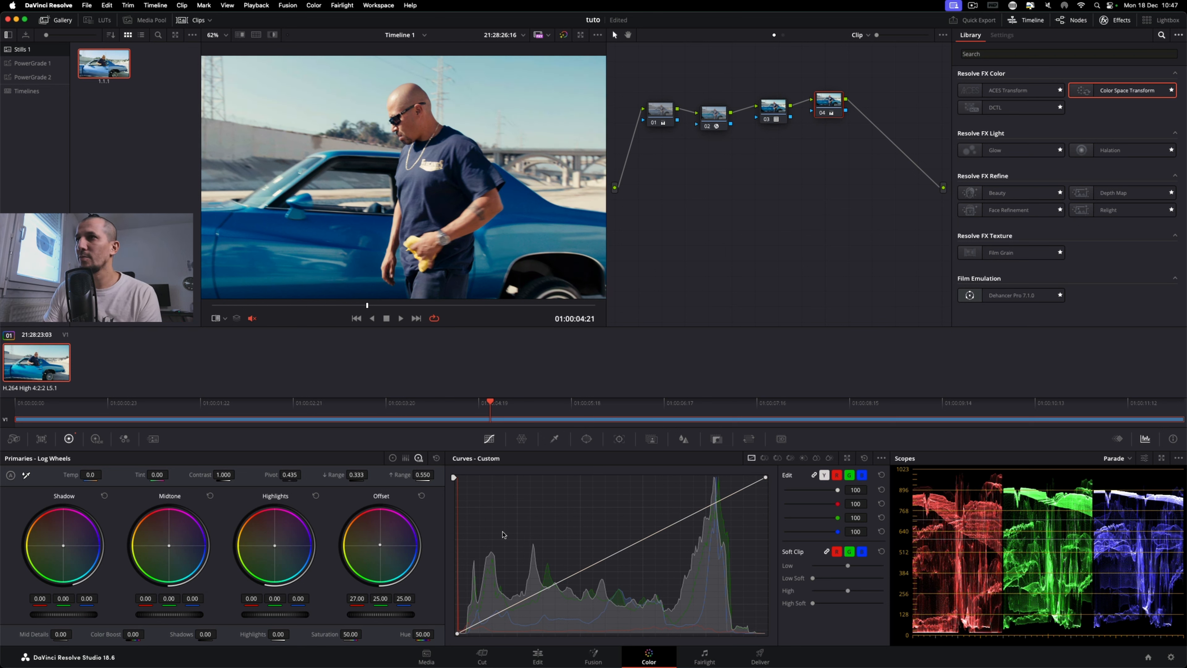
key("7")
key("7")
key("7")
key("7")
key("7")
key("7")
key("7")
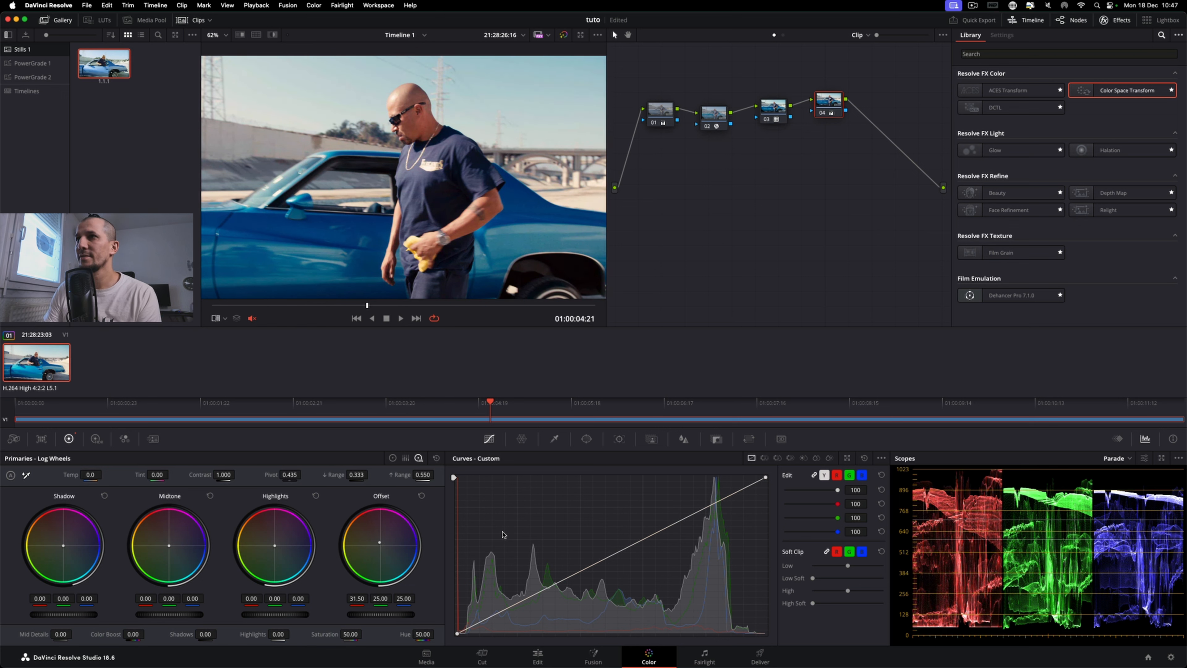
key("alt+4")
key("alt+4")
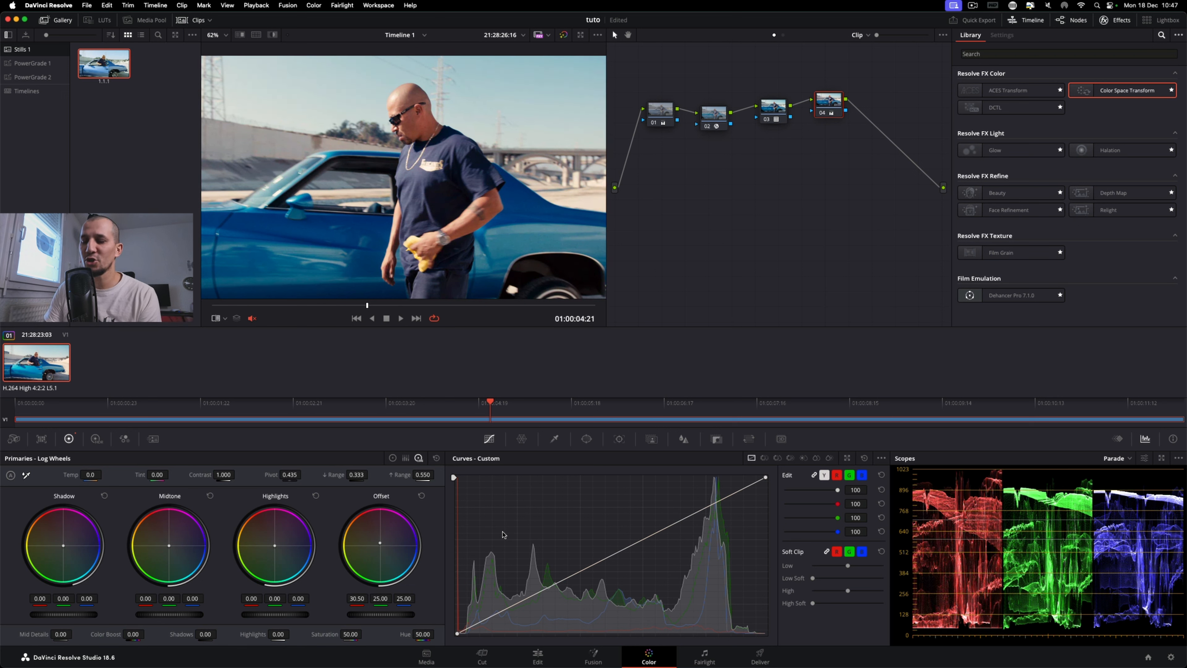
Step: Test the green printer light on node 04 by raising the green Offset to 26.50 and lowering it to 20.50
key("8")
key("8")
key("8")
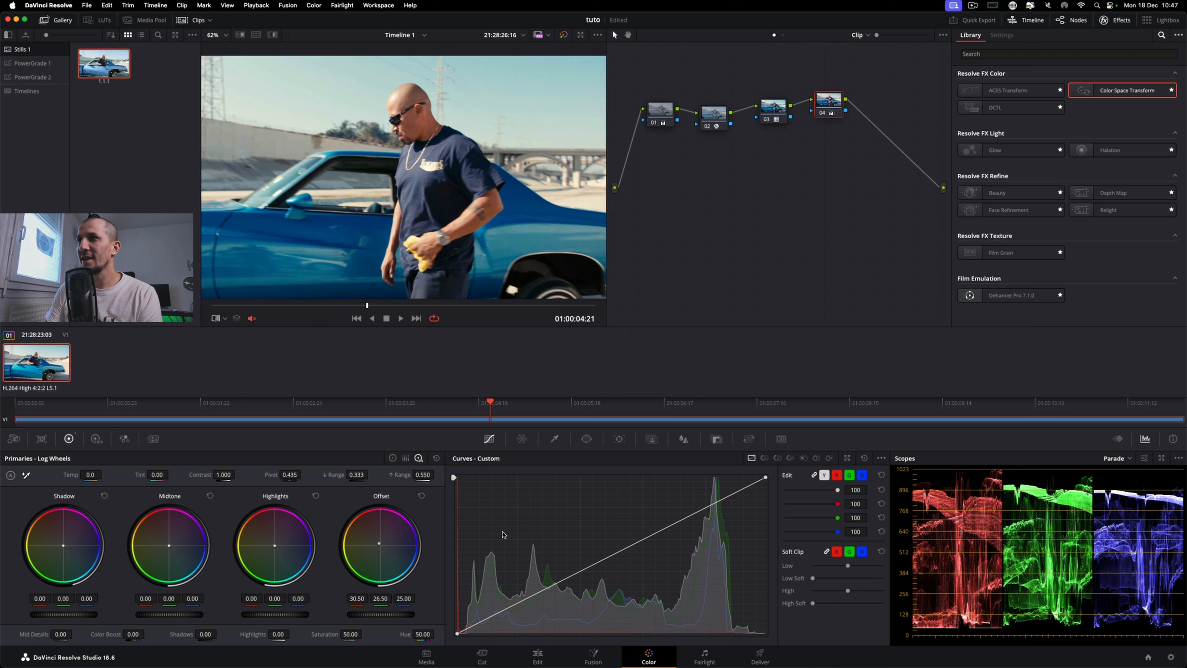
key("5")
key("5")
key("5")
key("5")
key("5")
key("5")
key("5")
key("5")
key("5")
key("5")
key("5")
key("5")
key("5")
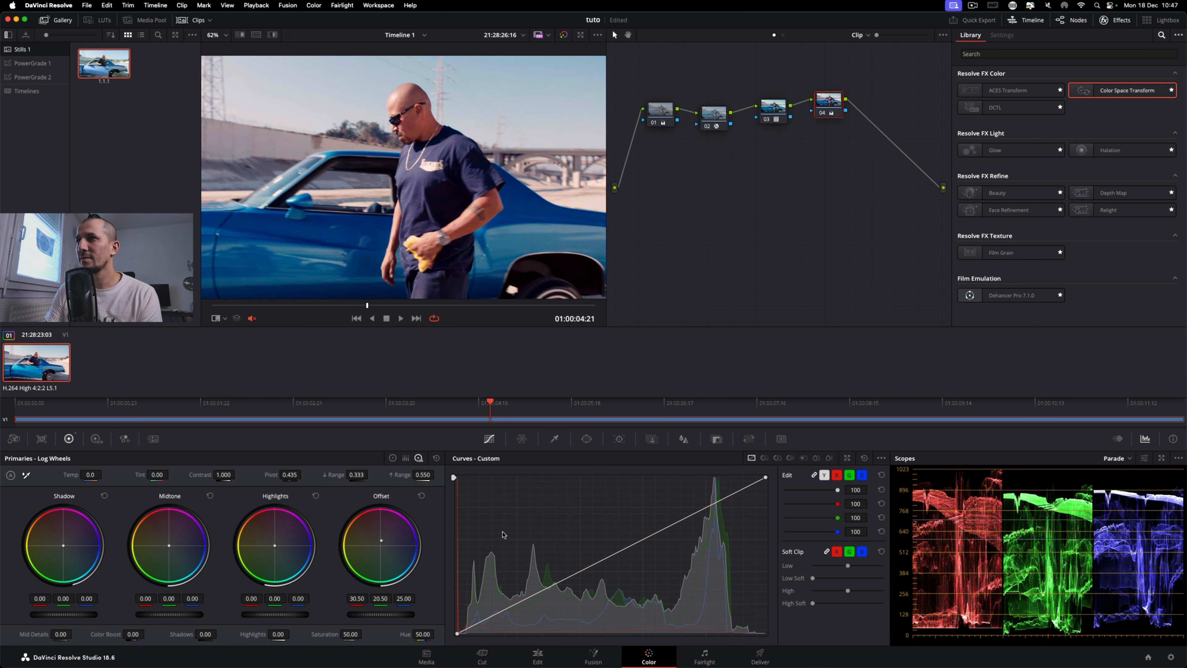
Step: Bring the green printer light on node 04 up to an Offset of 26.00
key("8")
key("8")
key("8")
key("8")
key("8")
key("8")
key("8")
key("8")
key("8")
key("8")
key("8")
key("8")
key("8")
key("8")
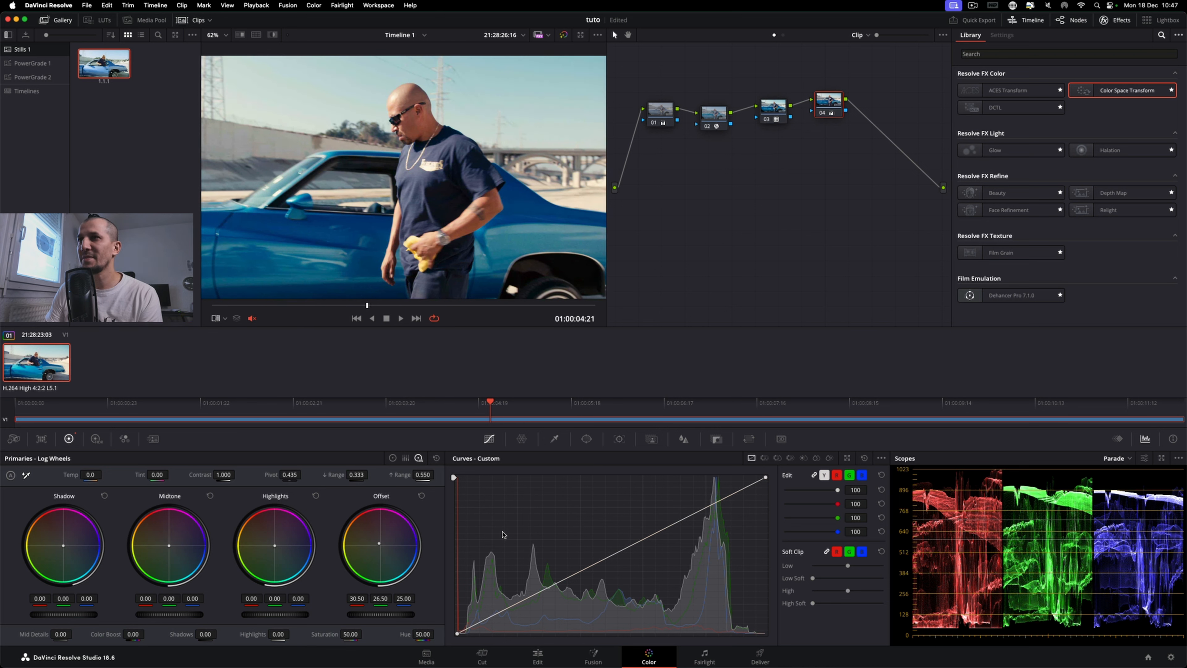
key("5")
key("5")
Step: Reduce the blue printer light on node 04 to an Offset of 22.00
key("6")
key("6")
key("6")
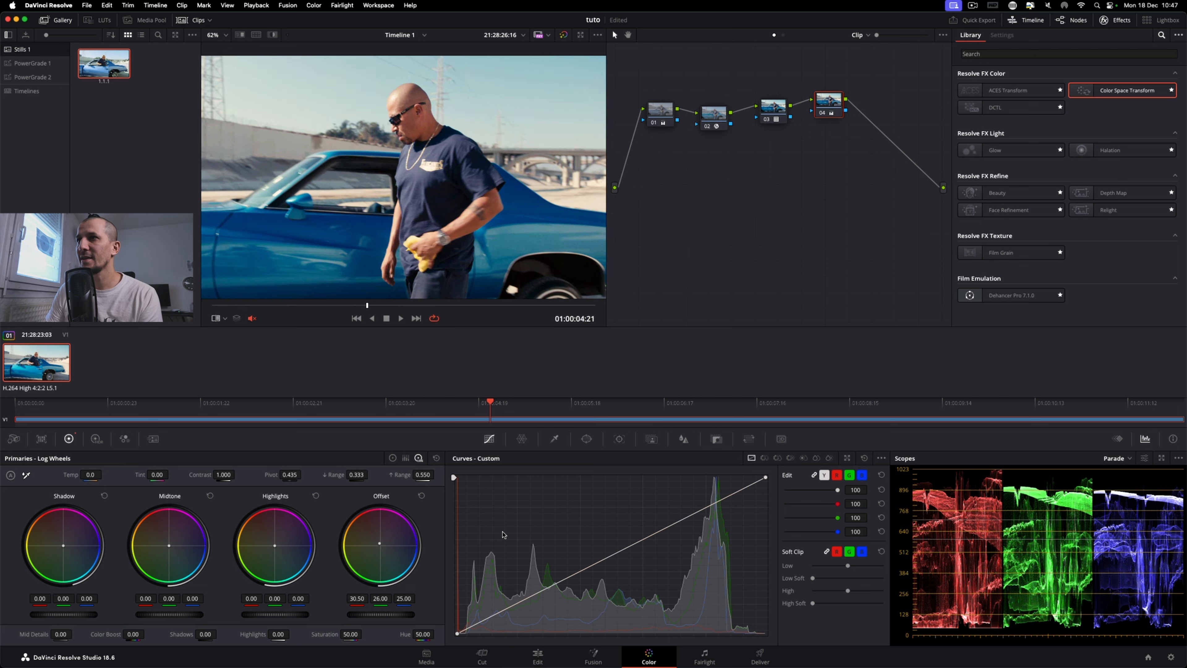
key("6")
key("6")
key("6")
key("6")
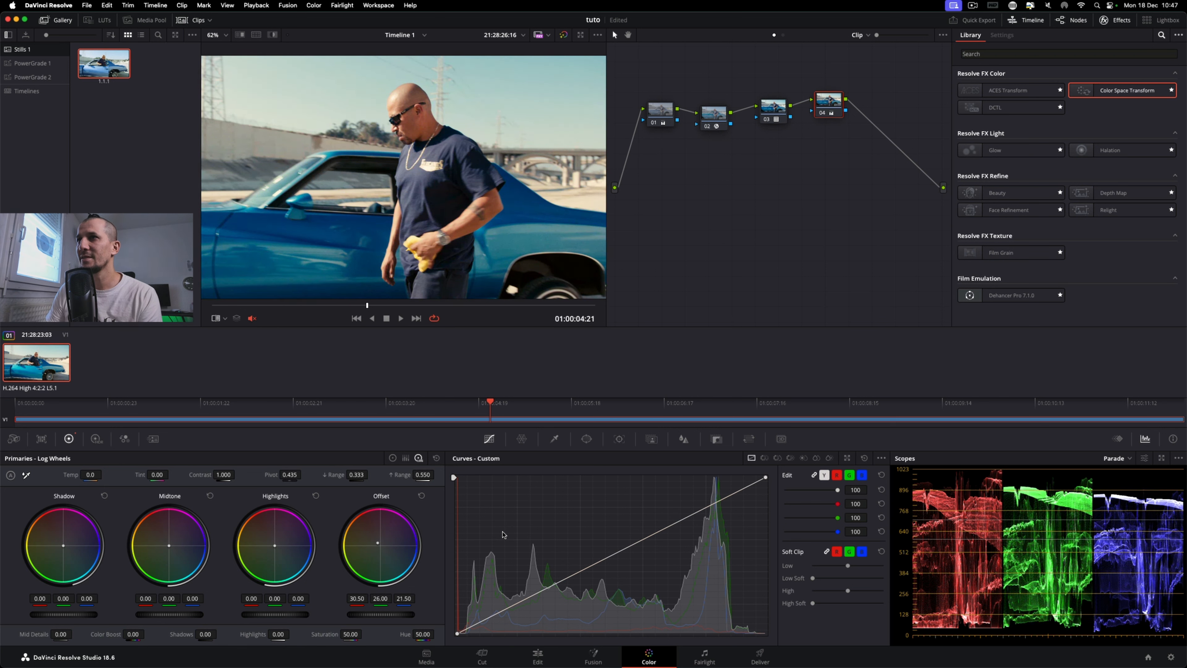
key("9")
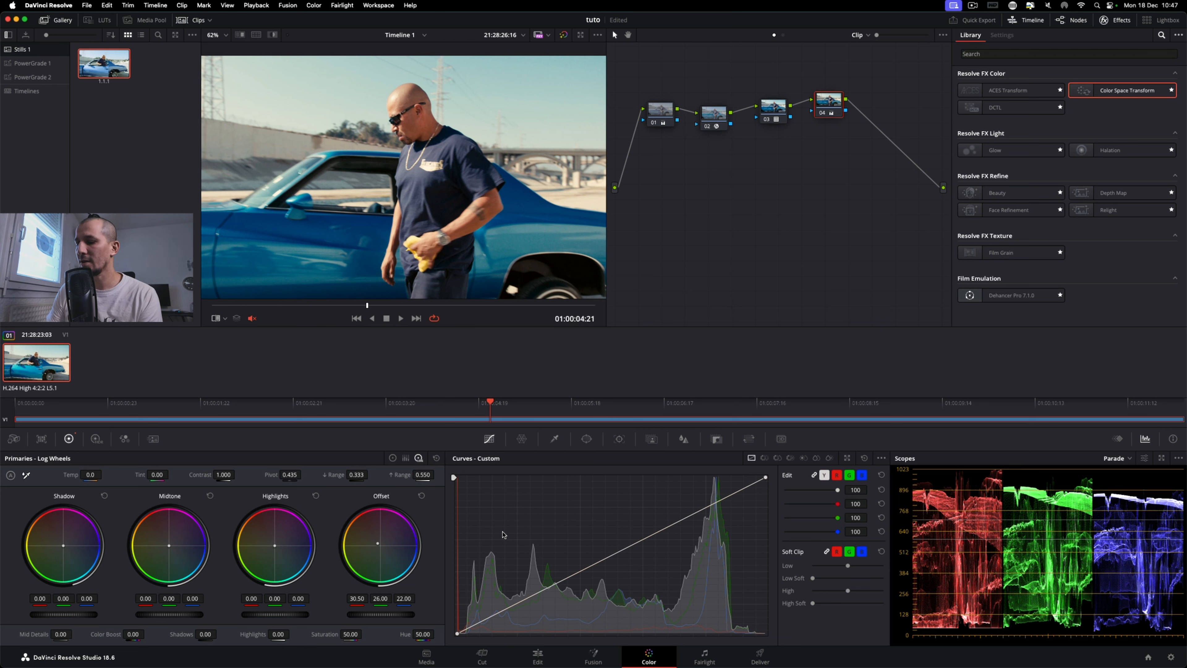
Step: Try lowering the red Offset on node 04 to 28.00 with printer lights
key("4")
key("4")
key("4")
key("4")
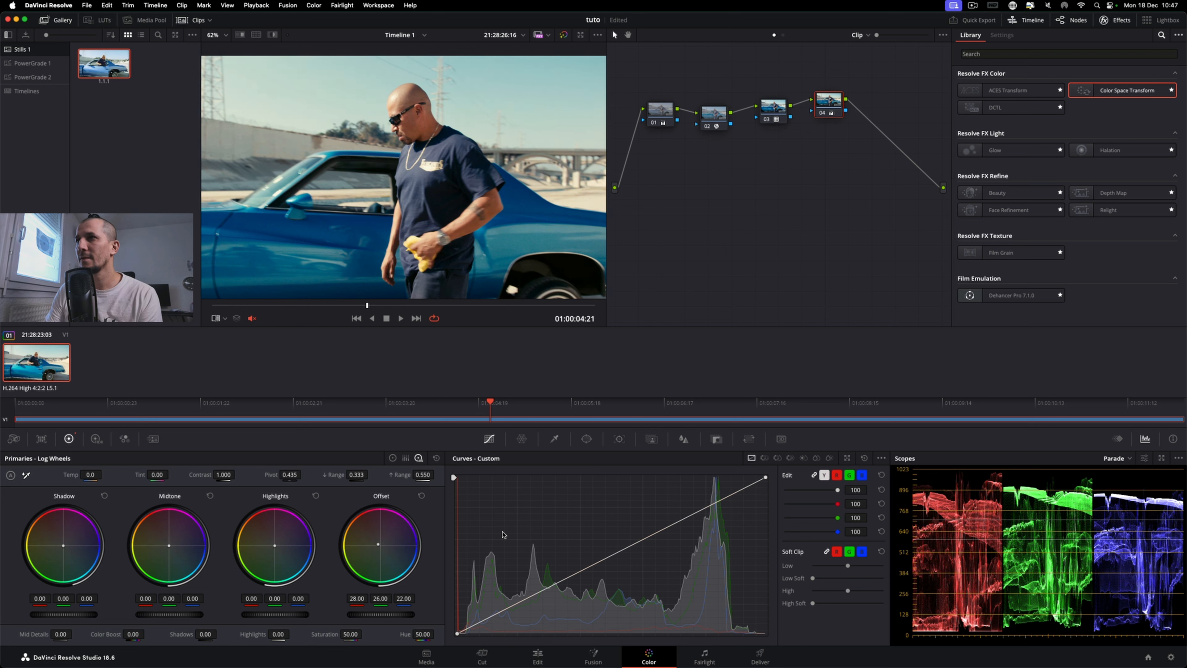
Step: Raise the red printer light on node 04 to an Offset of 32.00
key("7")
key("7")
key("7")
key("7")
key("7")
key("7")
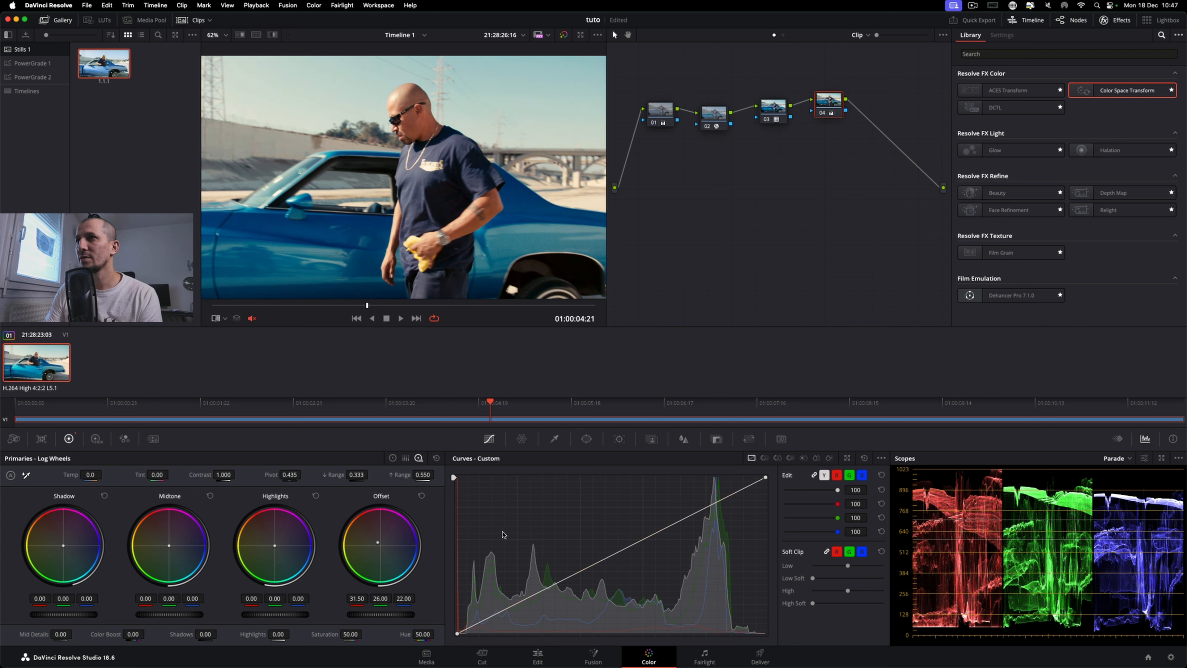
key("7")
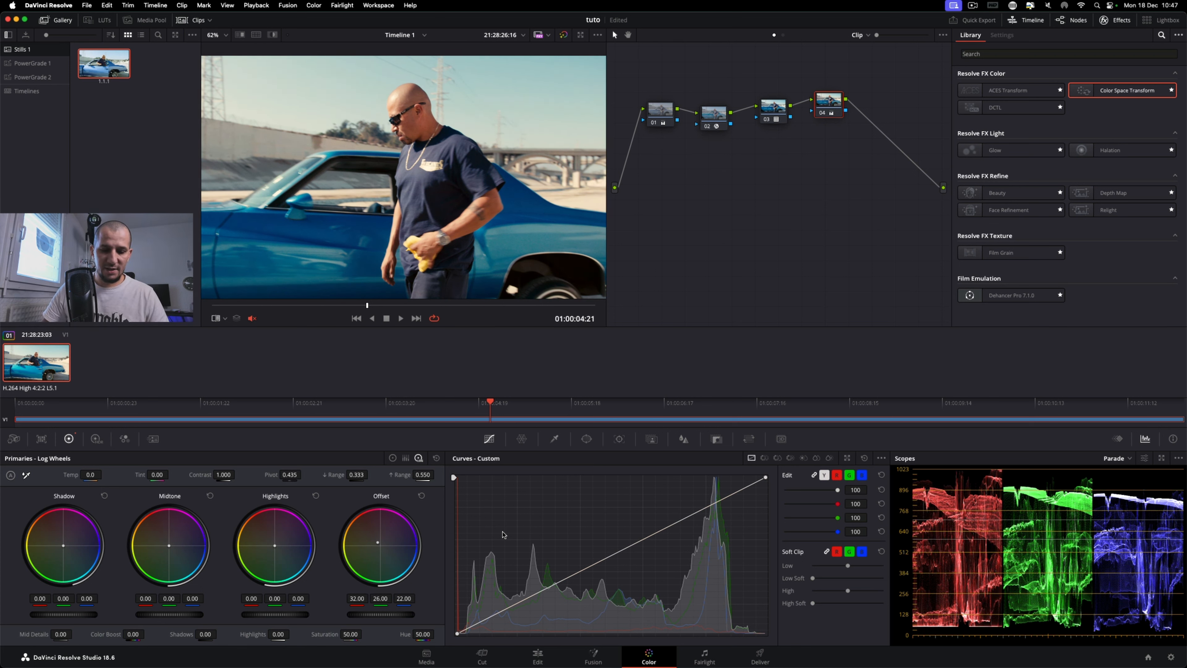
Step: Compare the image with node 04 disabled and enabled to judge the printer light adjustments
key("super+d")
key("super+d")
key("super+d")
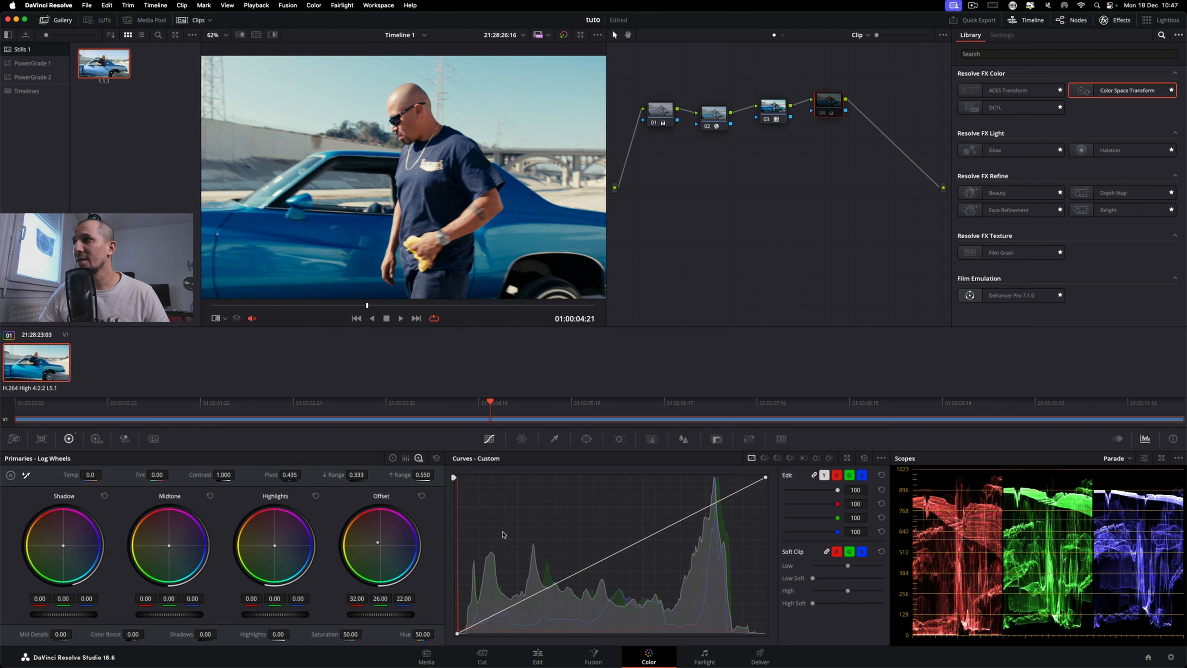
key("super+d")
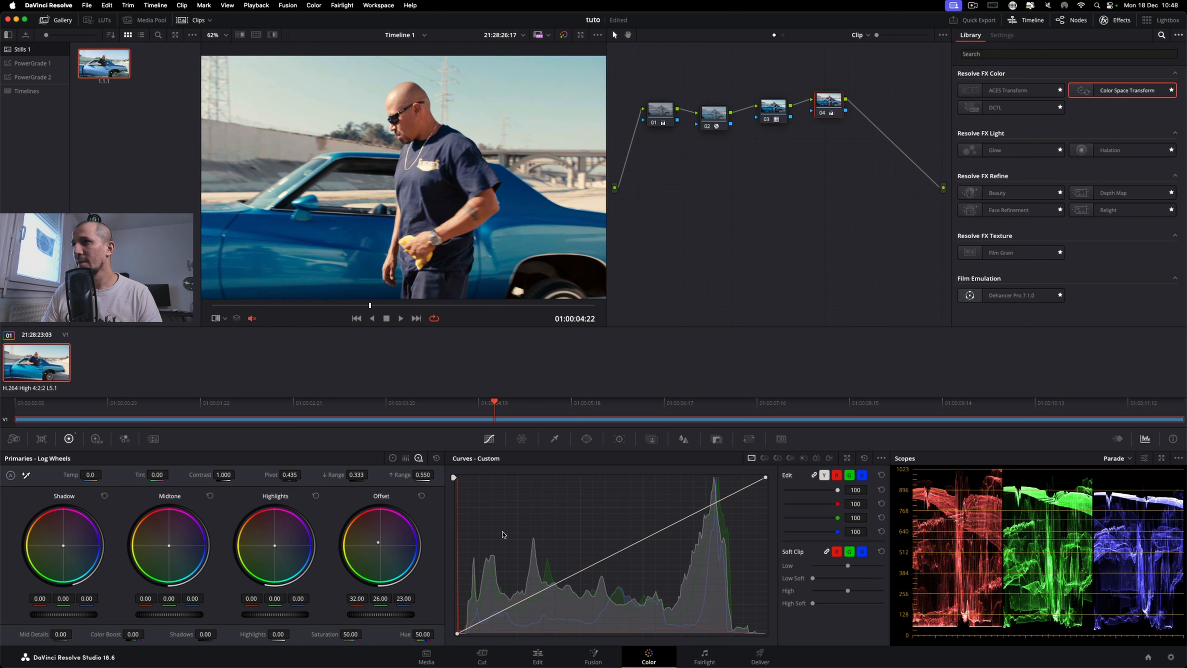
Step: Try a blue Offset of 19.00 on node 04, then set the Offset to 33.00 red, 27.00 green and 22.00 blue
key("6")
key("6")
key("9")
key("9")
key("9")
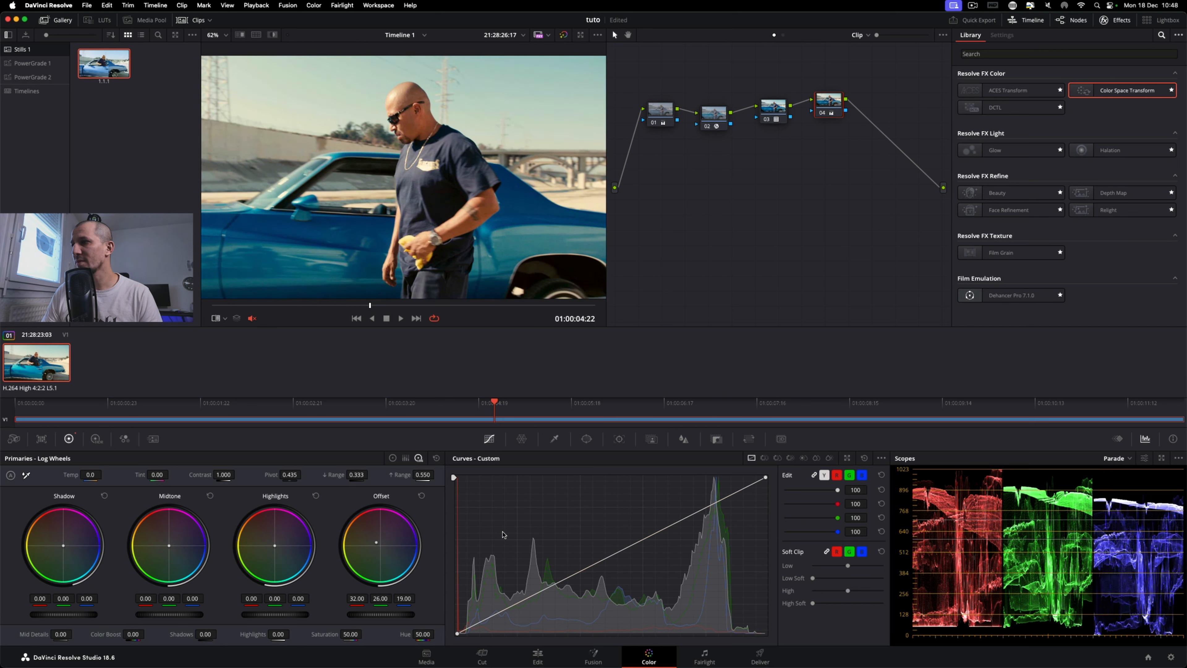
key("9")
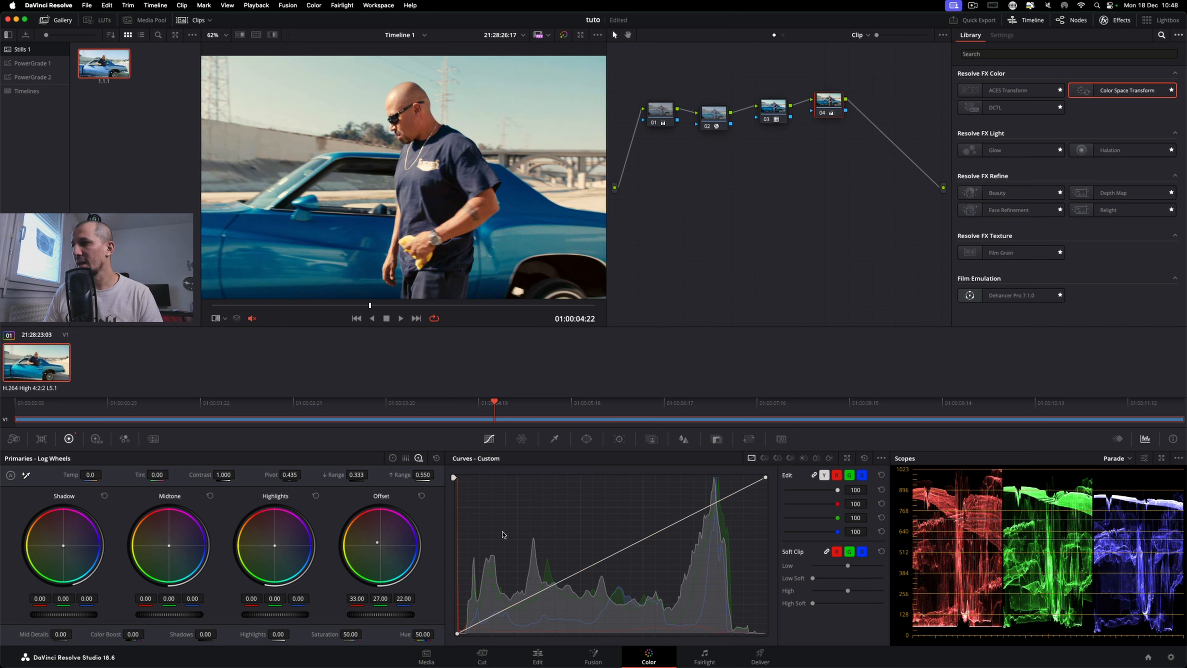
Step: Test the master printer light on node 04, lowering Offset to 25.00/19.00/14.00 and raising it to 34.00/28.00/23.00
key("minus")
key("minus")
key("minus")
key("minus")
key("minus")
key("minus")
key("minus")
key("minus")
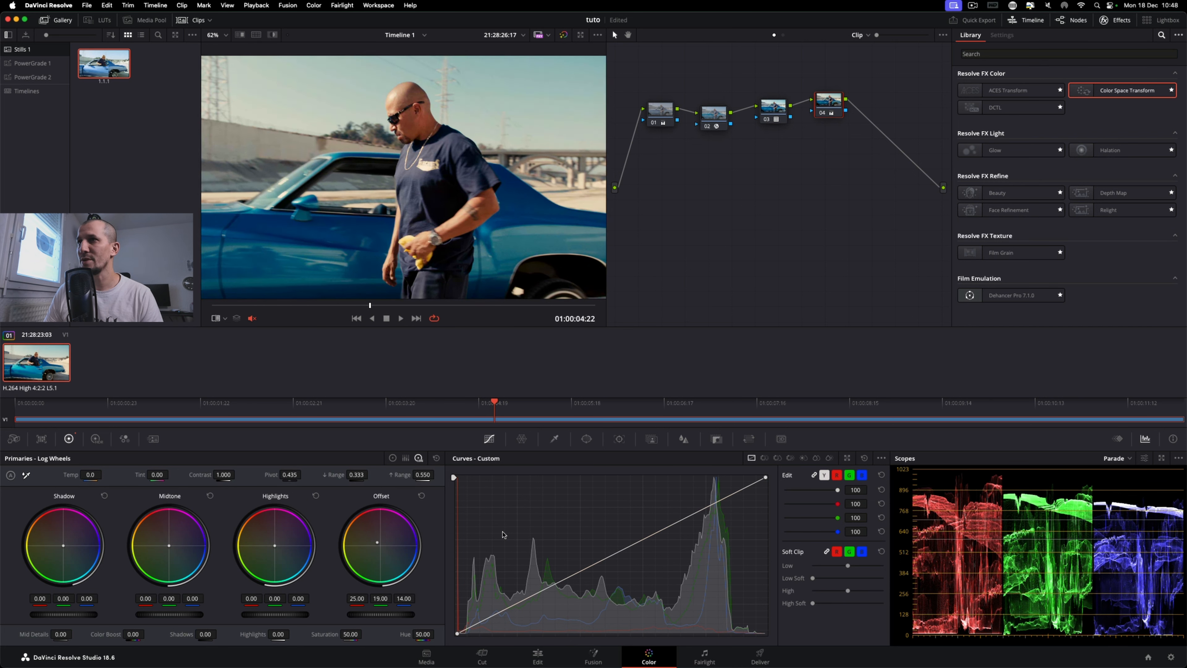
key("plus")
key("plus")
key("plus")
key("plus")
key("plus")
key("plus")
key("plus")
key("plus")
key("plus")
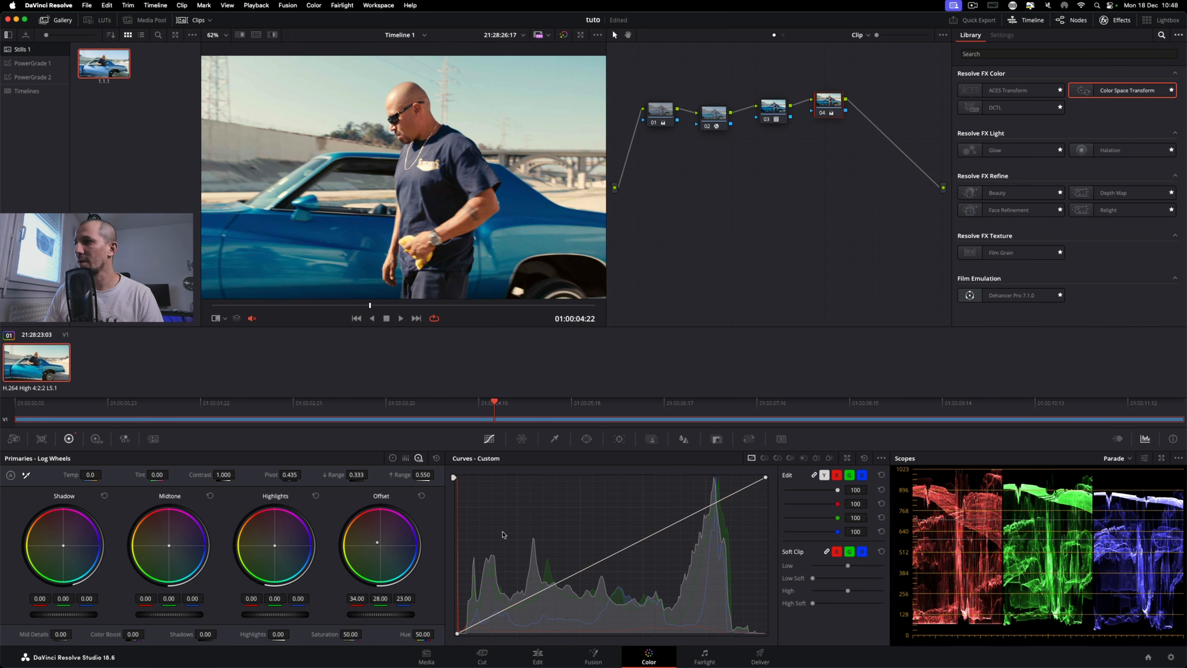
Step: Settle node 04's Offset at 33.00 red, 27.00 green and 22.00 blue with the master printer light, and save the project
key("minus")
key("minus")
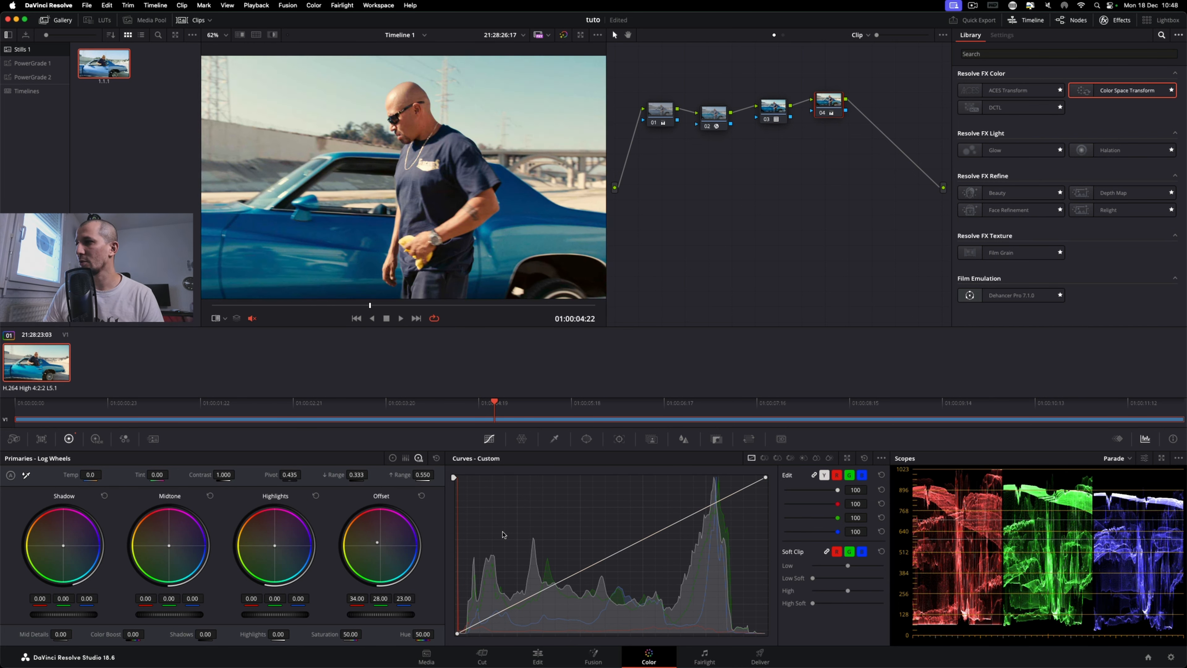
key("plus")
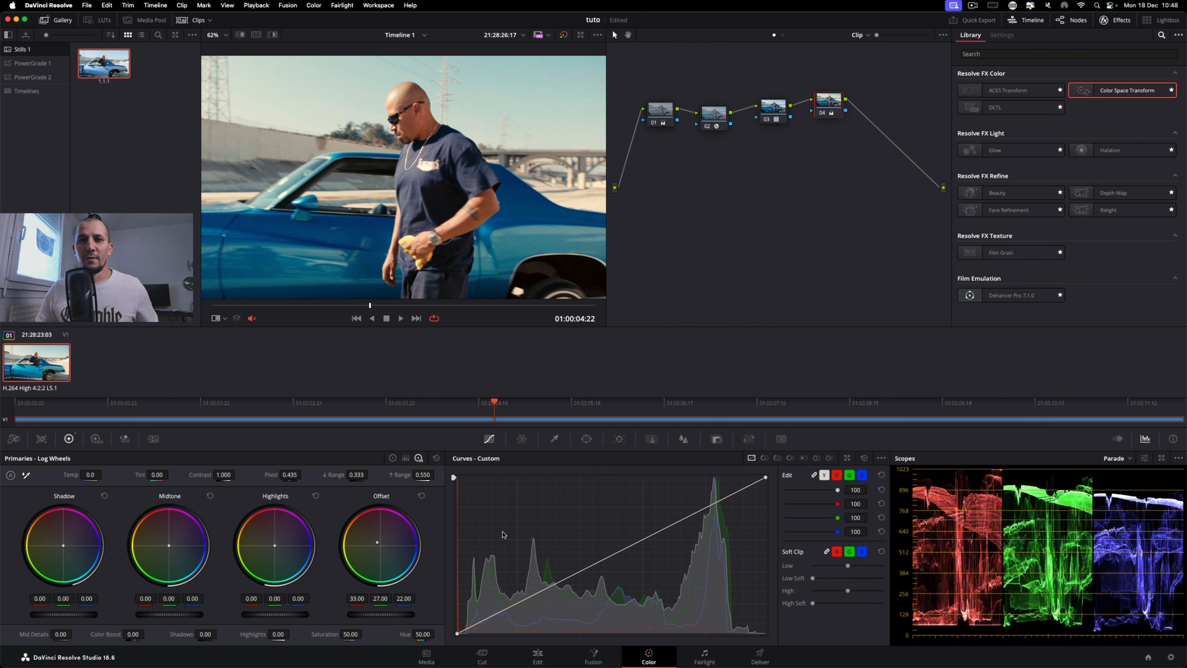
key("super+s")
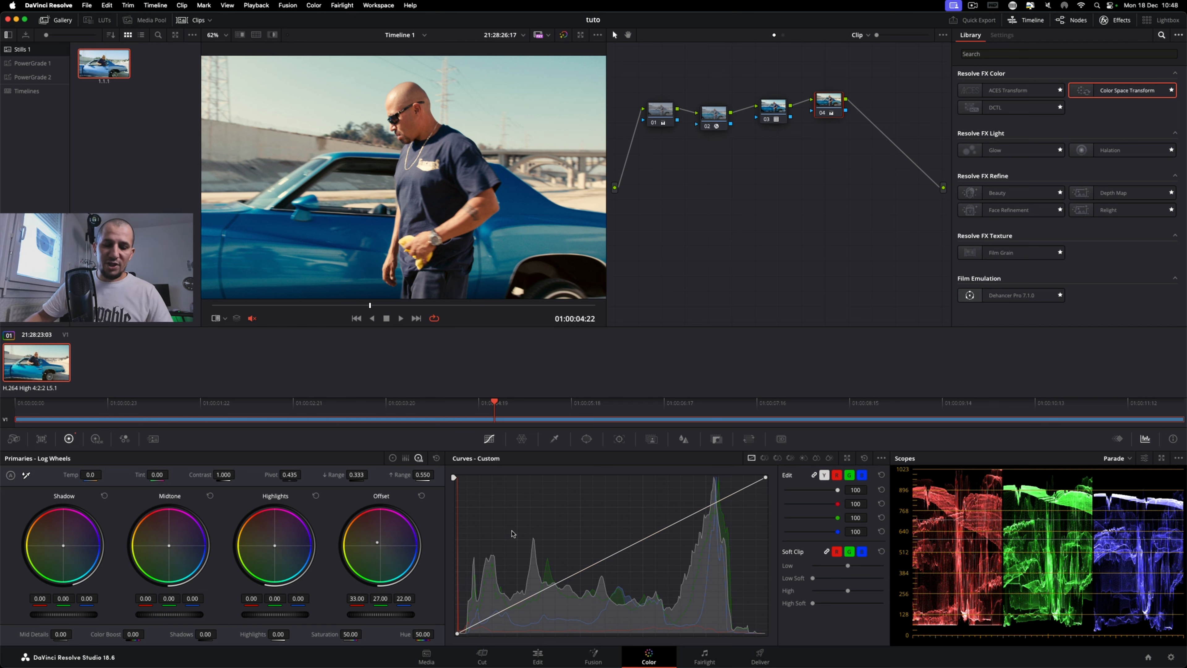
Step: Add serial node 05 with contrast 1.087 and parallel node 06 with saturation 45.42, checking other frames of the clip
key("alt+s")
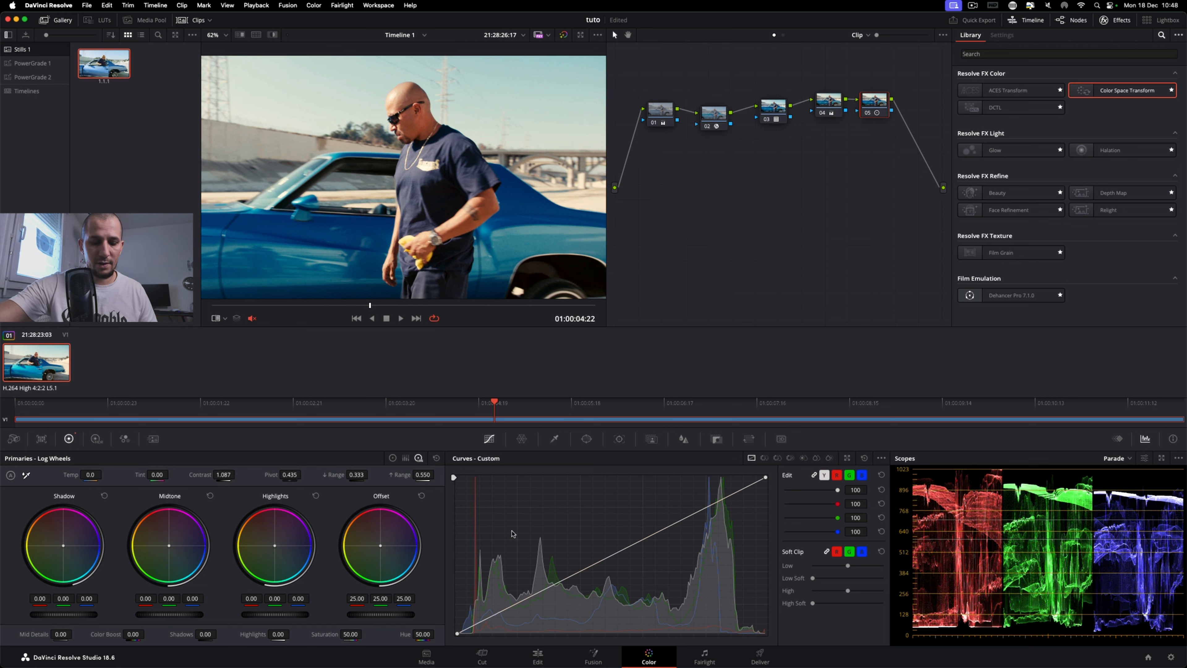
key("alt+p")
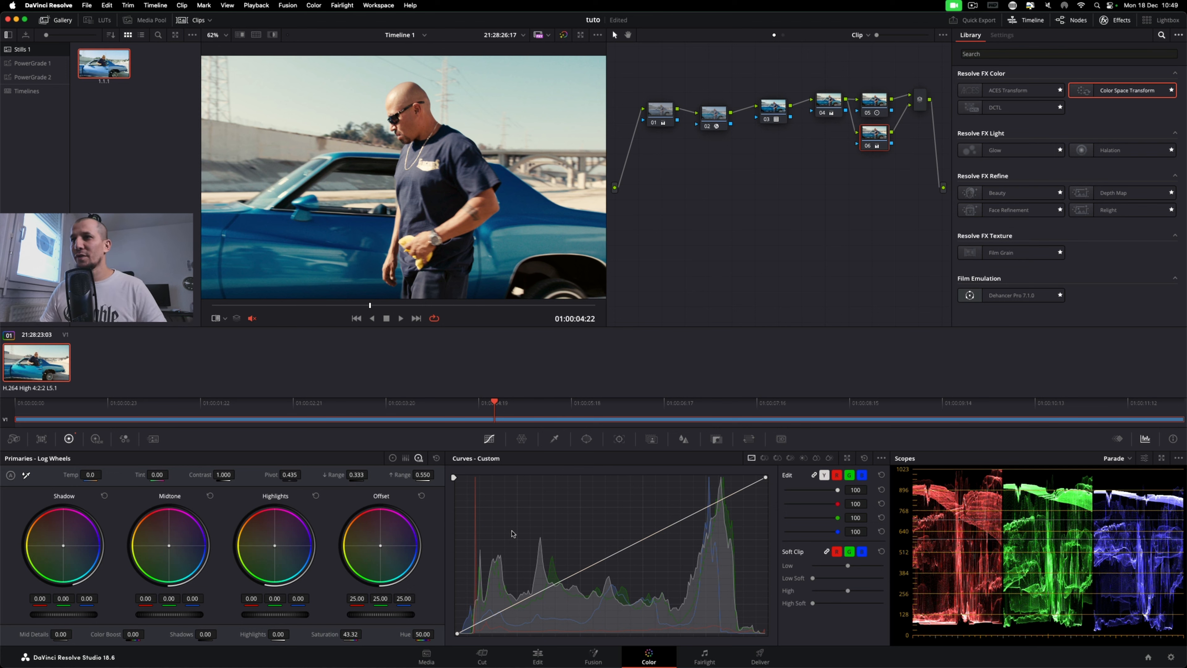
left_click(533, 306)
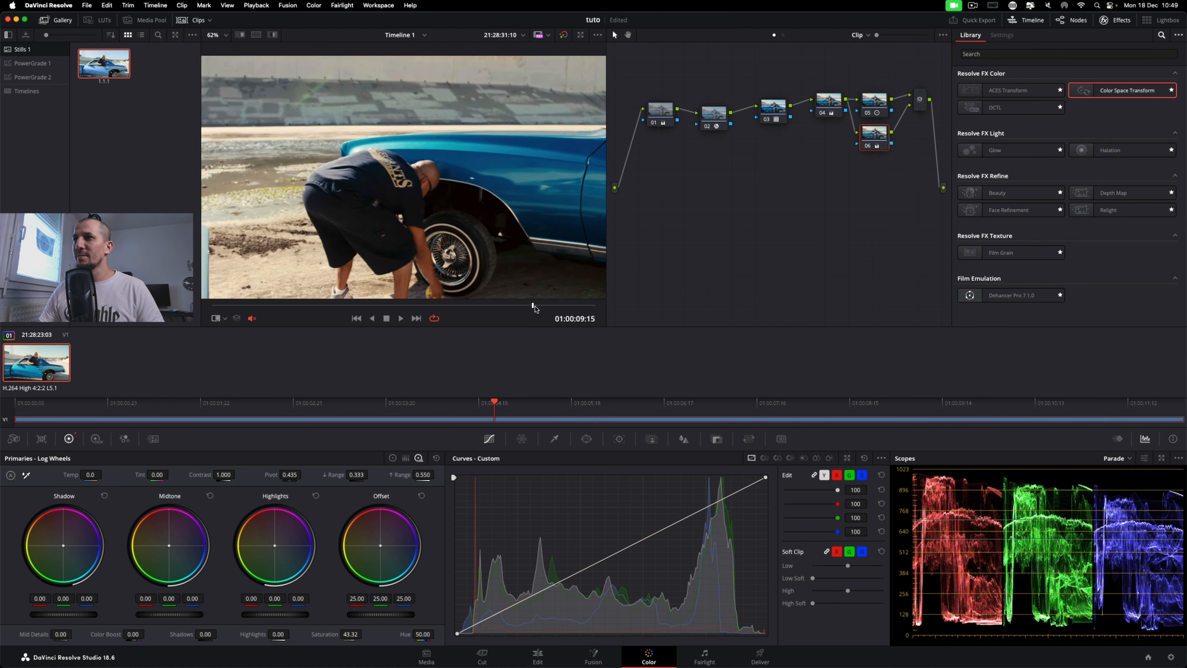
left_click_drag(533, 306, 347, 319)
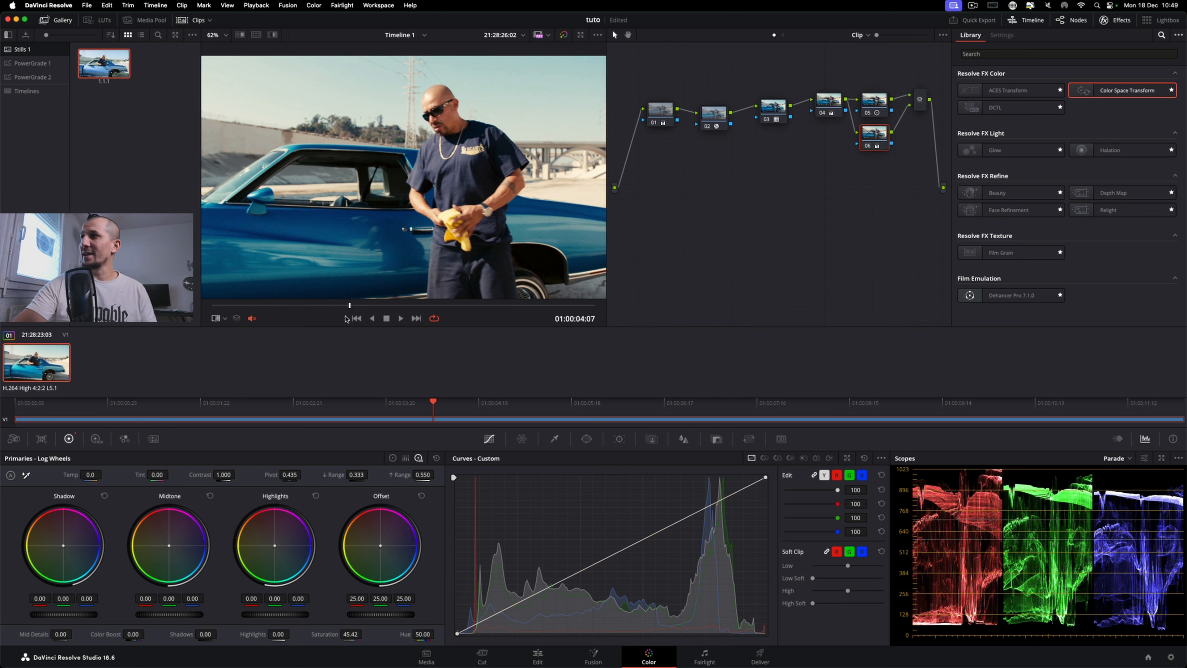
Step: Append a new node at the end of the node tree and apply the Six Vector - Blue qualifier preset to it
key("alt+k")
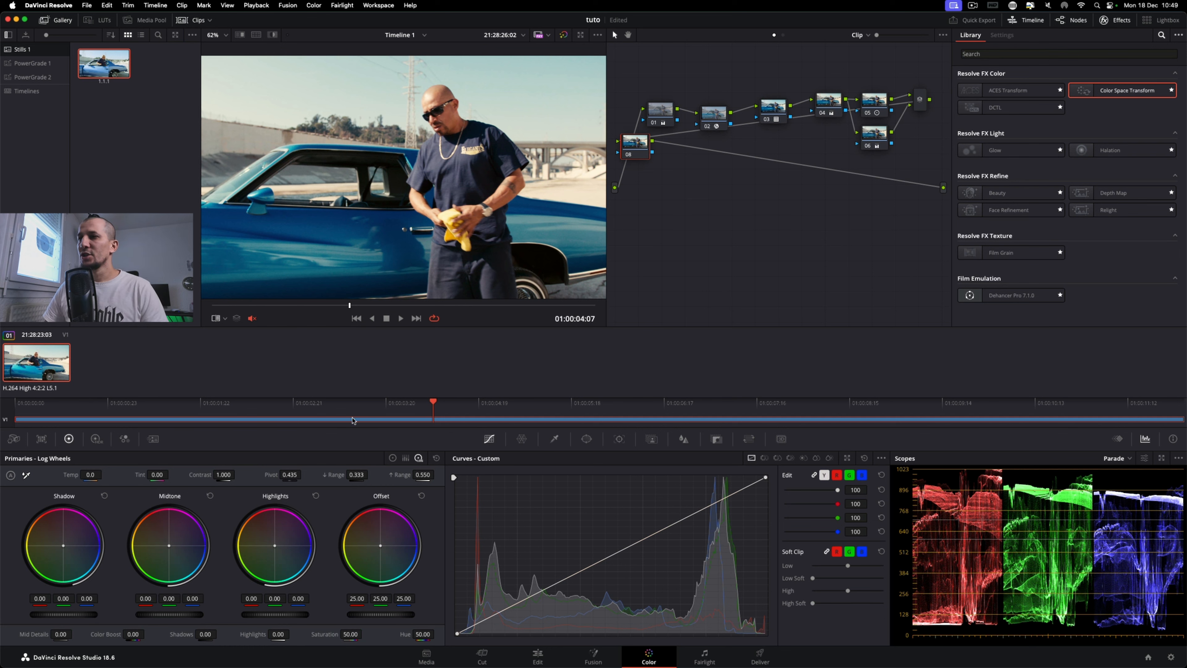
left_click(555, 439)
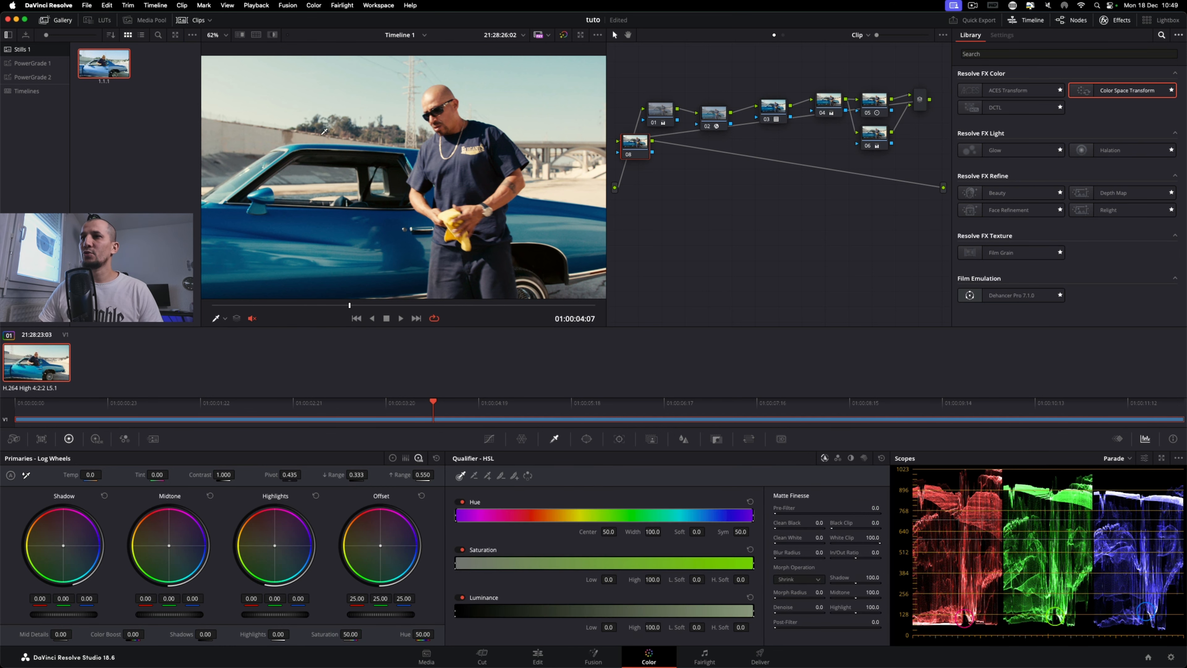
scroll(372, 223, "down", 2)
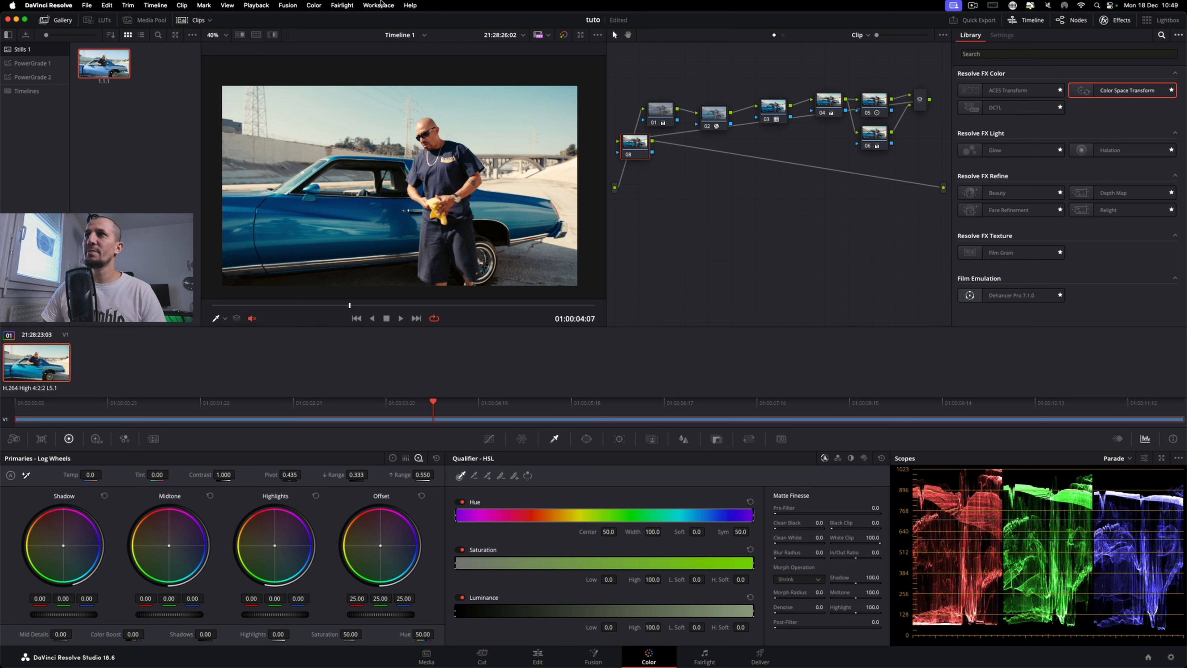
left_click(314, 7)
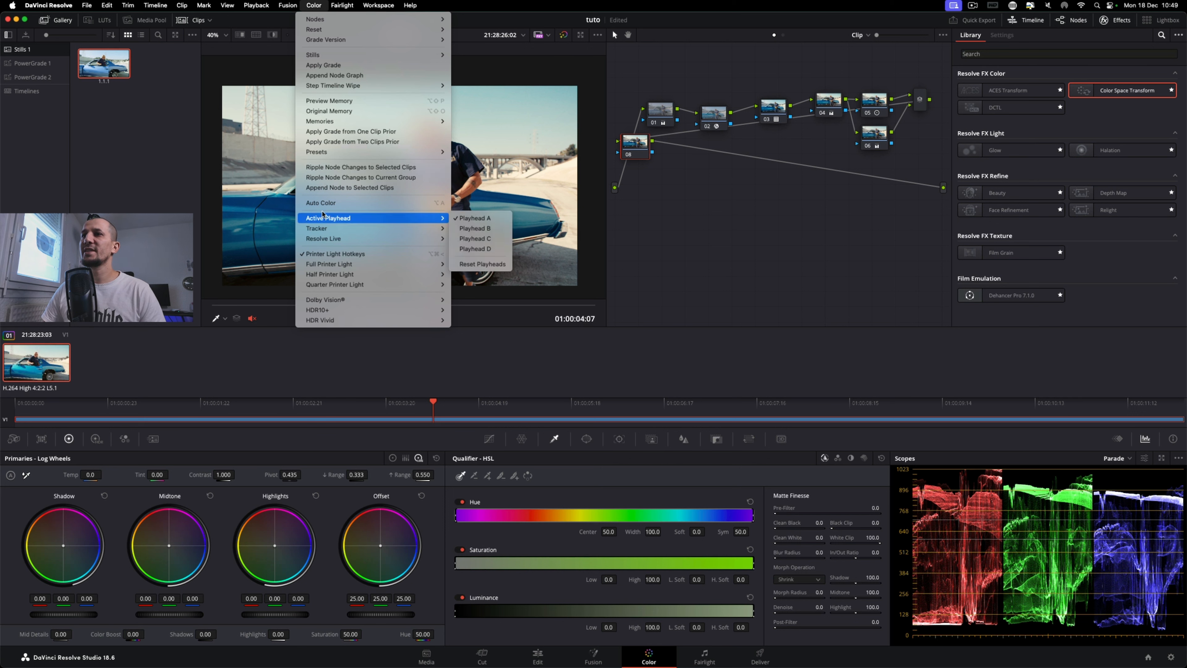
mouse_move(336, 152)
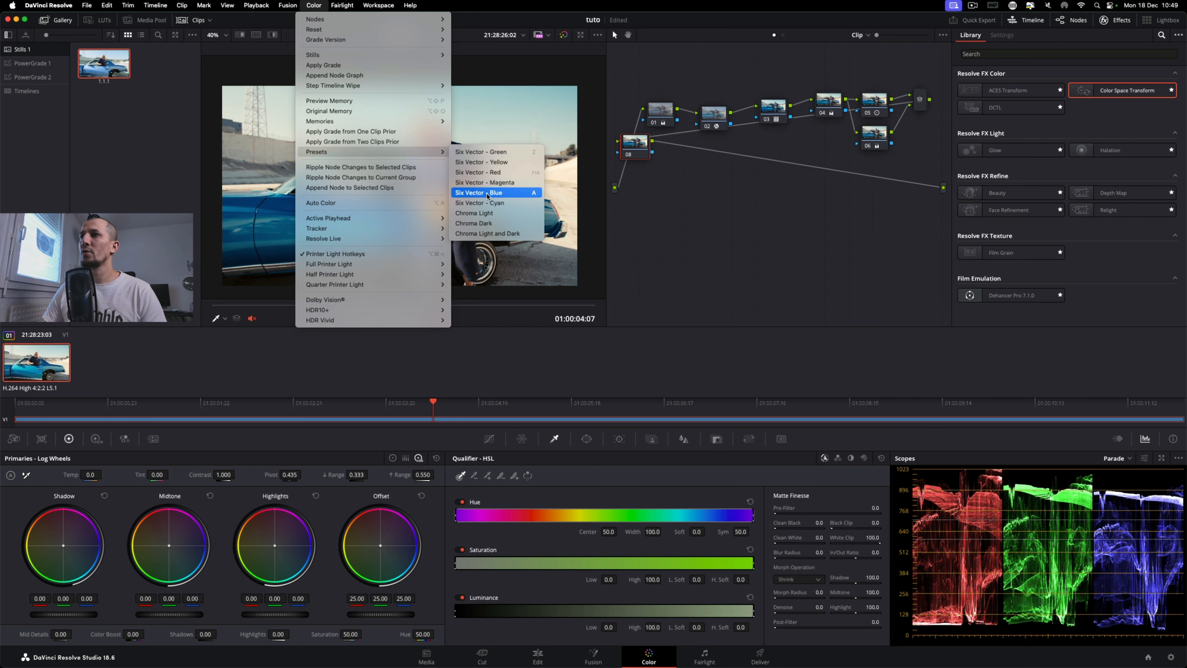
left_click(487, 193)
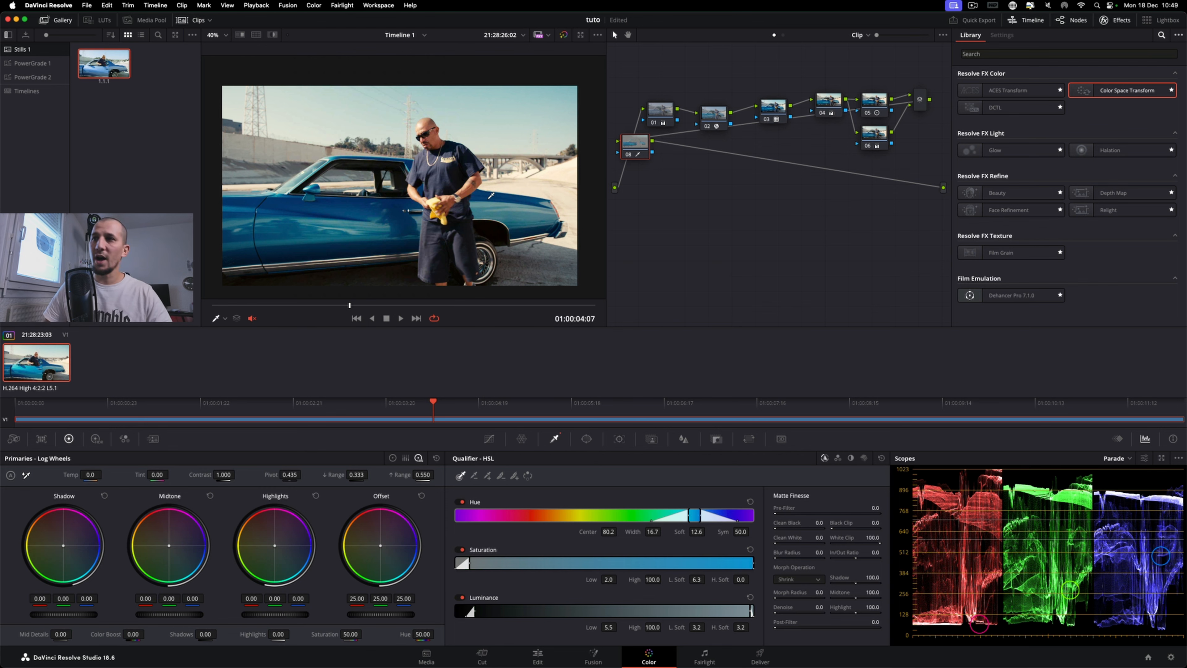
Step: With the highlight view on, refine node 08's qualifier to Hue Width 27.1, Clean Black 2.9, Clean White 3.7 and Blur Radius 24.1
key("shift+h")
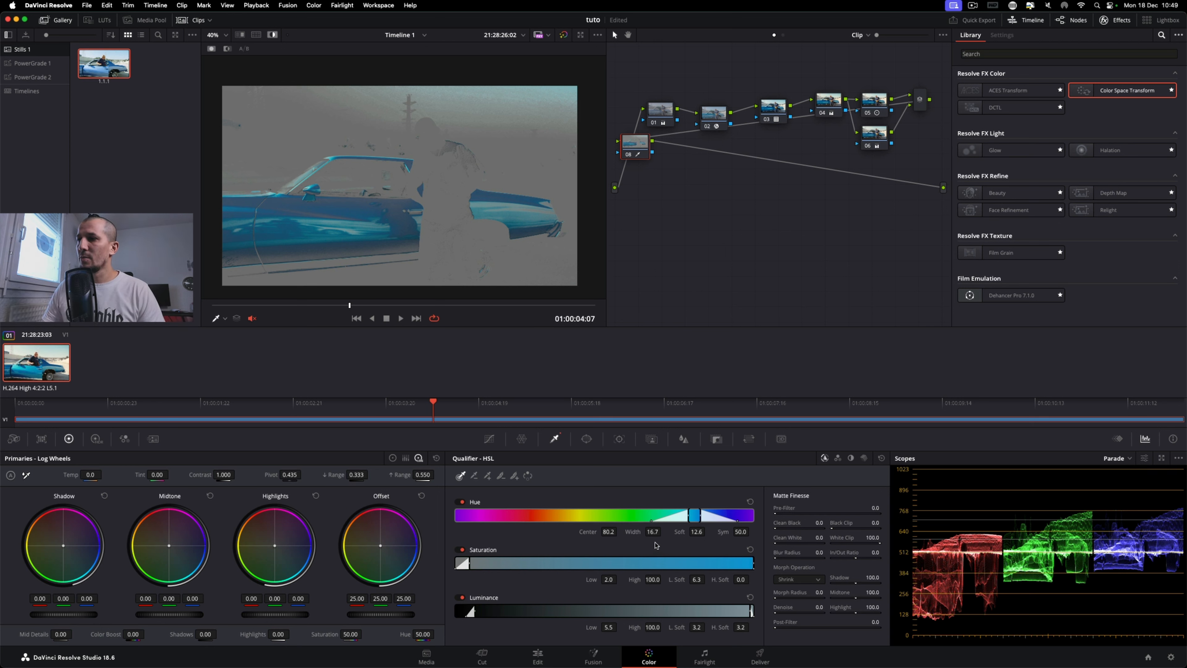
left_click_drag(653, 532, 664, 531)
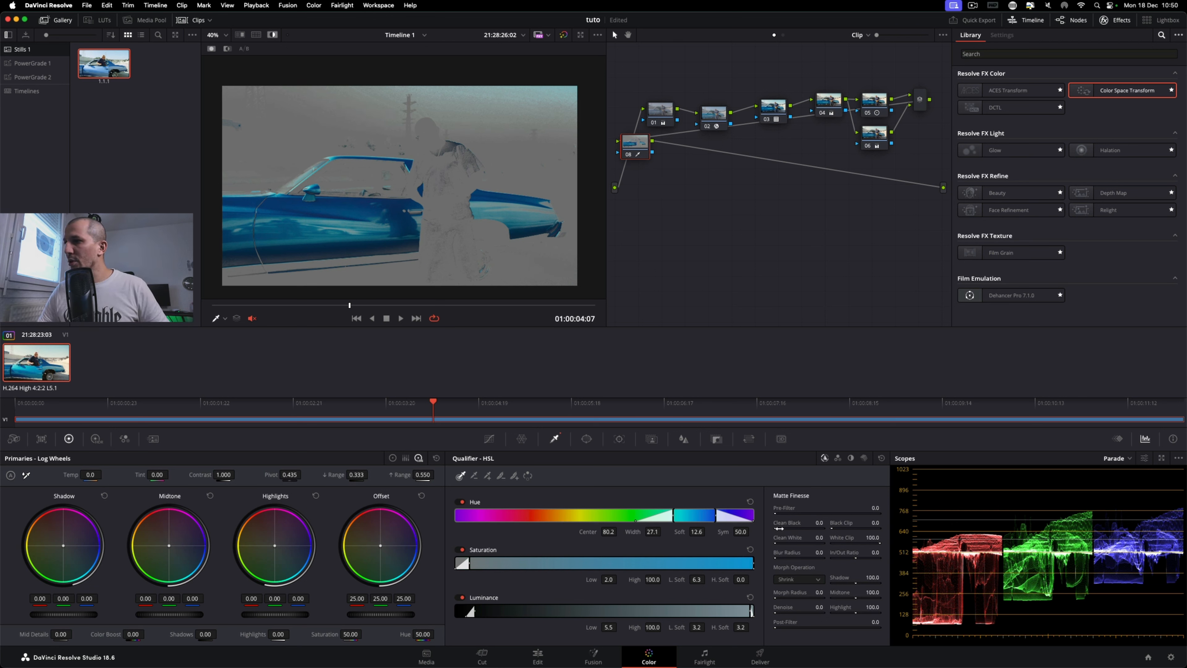
left_click_drag(777, 526, 782, 540)
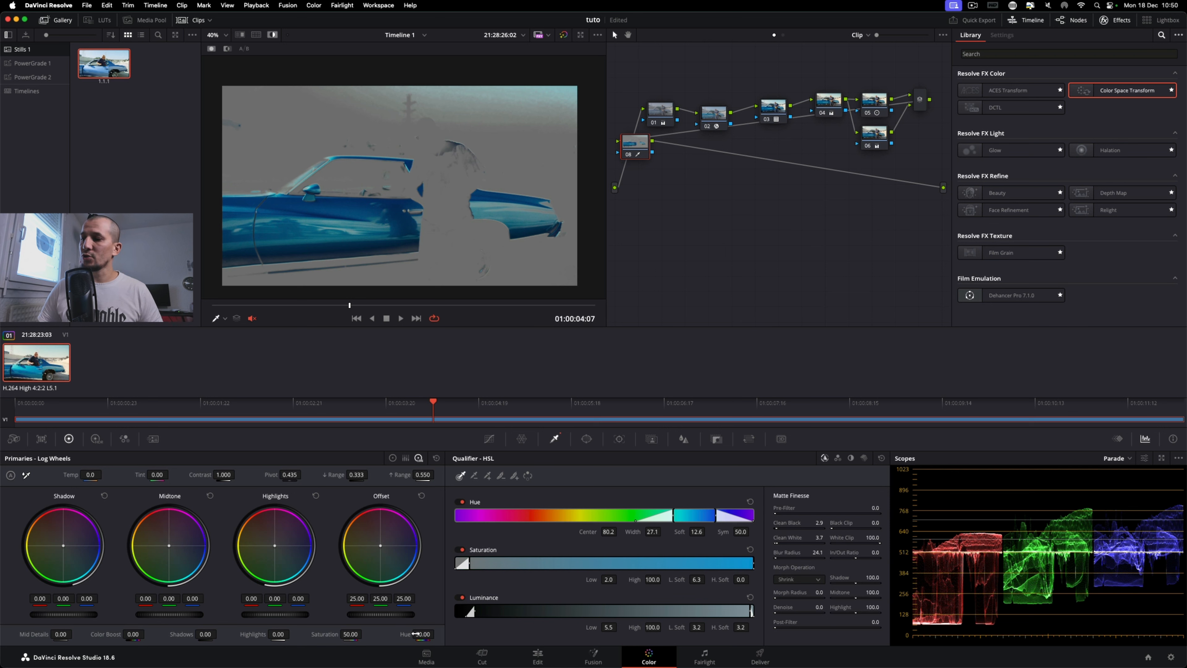
Step: Set node 08's Hue to 46.73 and Saturation to 30.58 for the qualified blues, and turn off the highlight view
left_click_drag(414, 634, 415, 634)
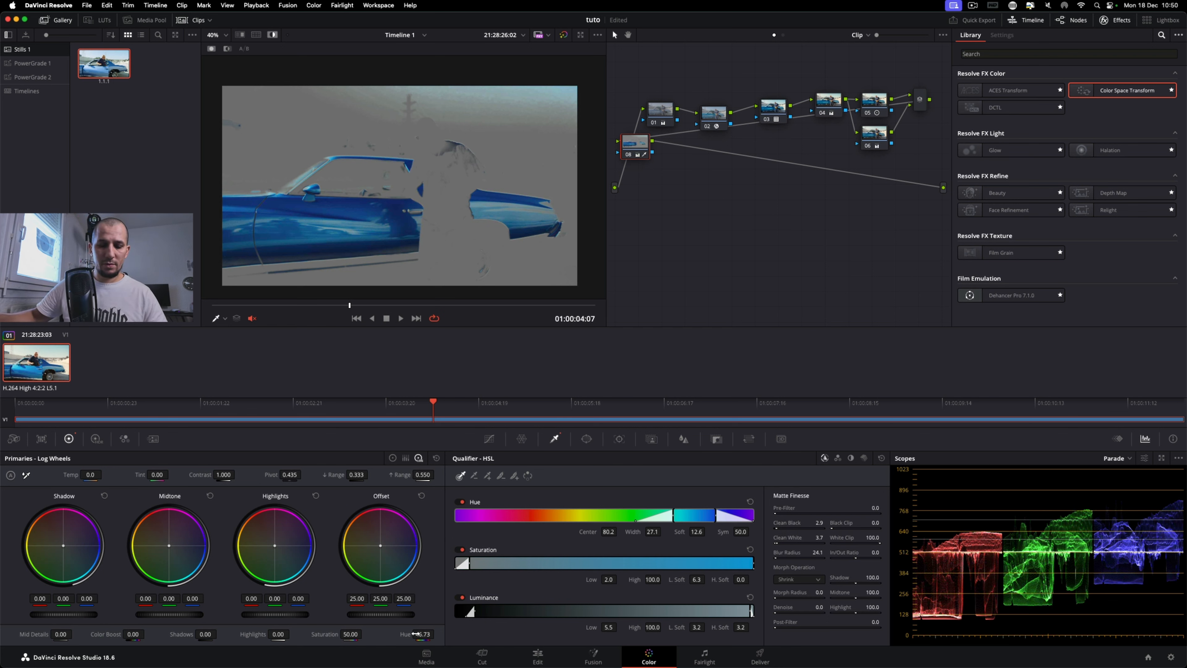
key("shift+h")
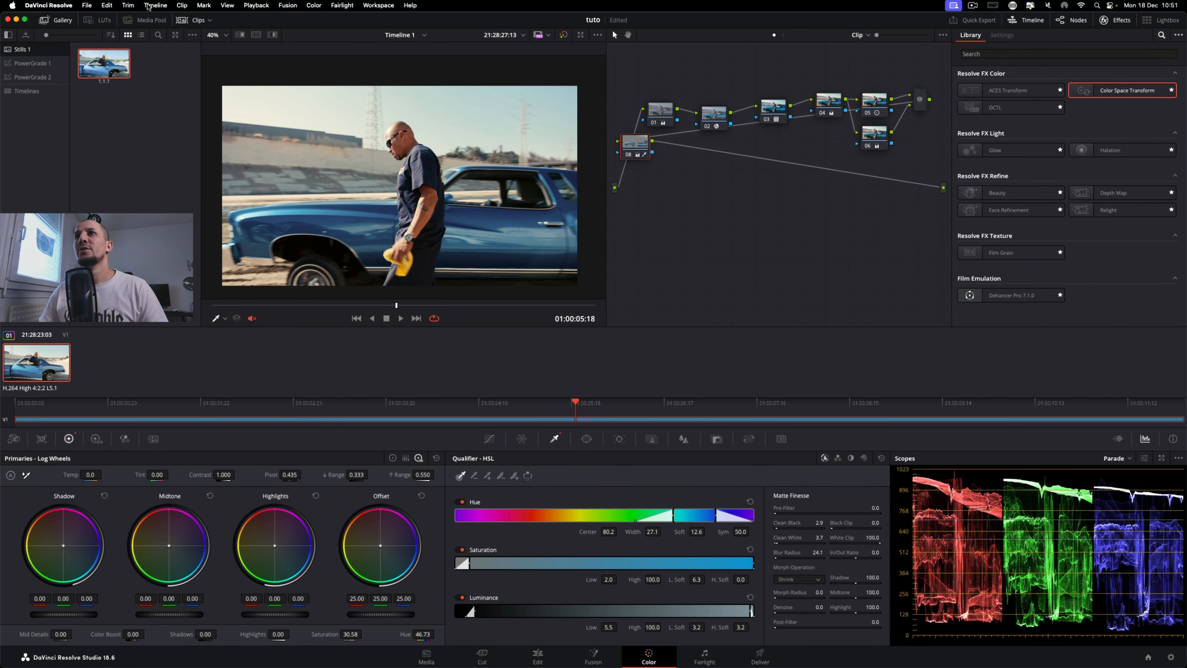
Step: Apply 2.35 output blanking to the timeline and review the letterboxed image full screen
left_click(150, 6)
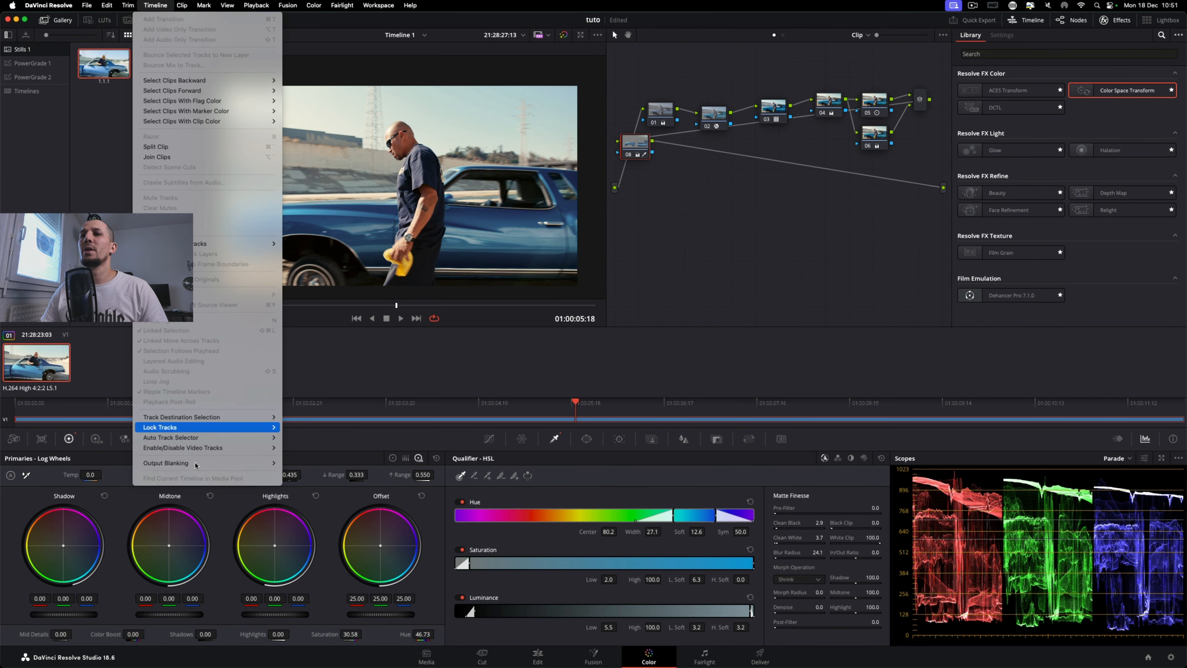
mouse_move(196, 464)
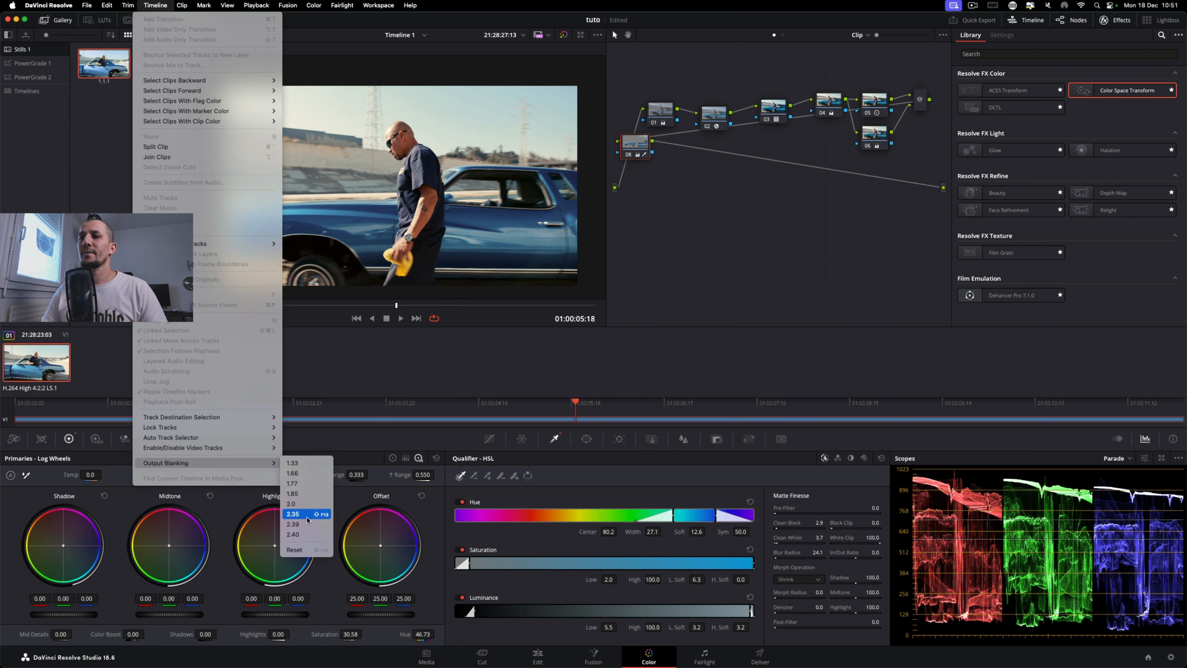
left_click(307, 516)
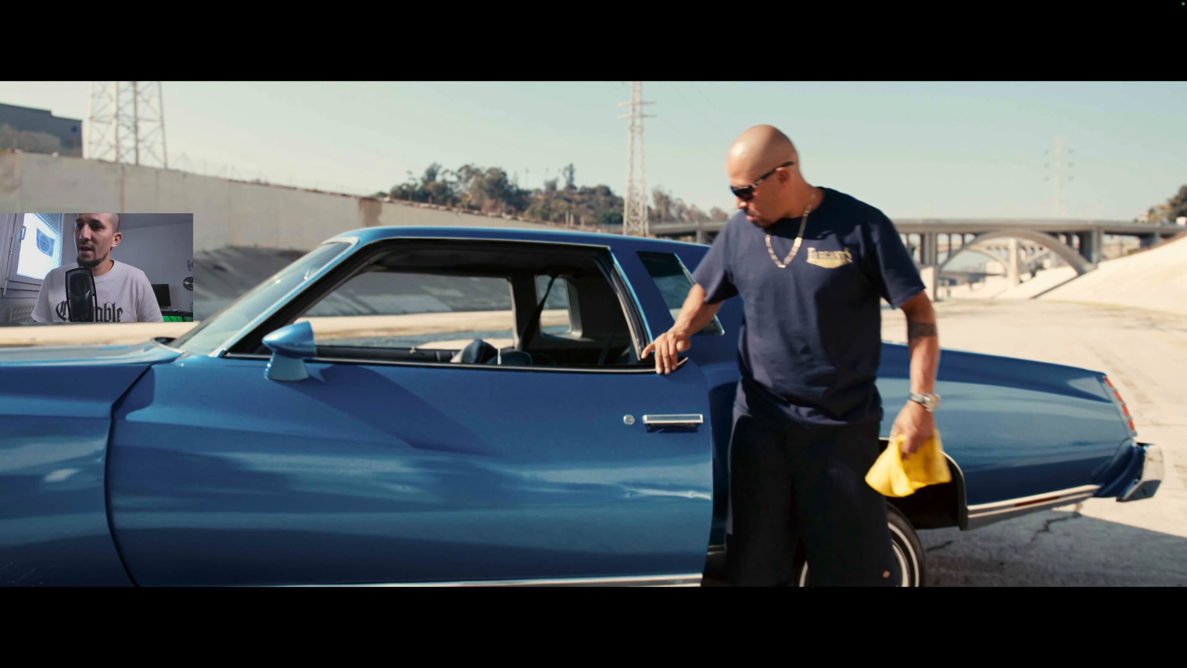
key("Escape")
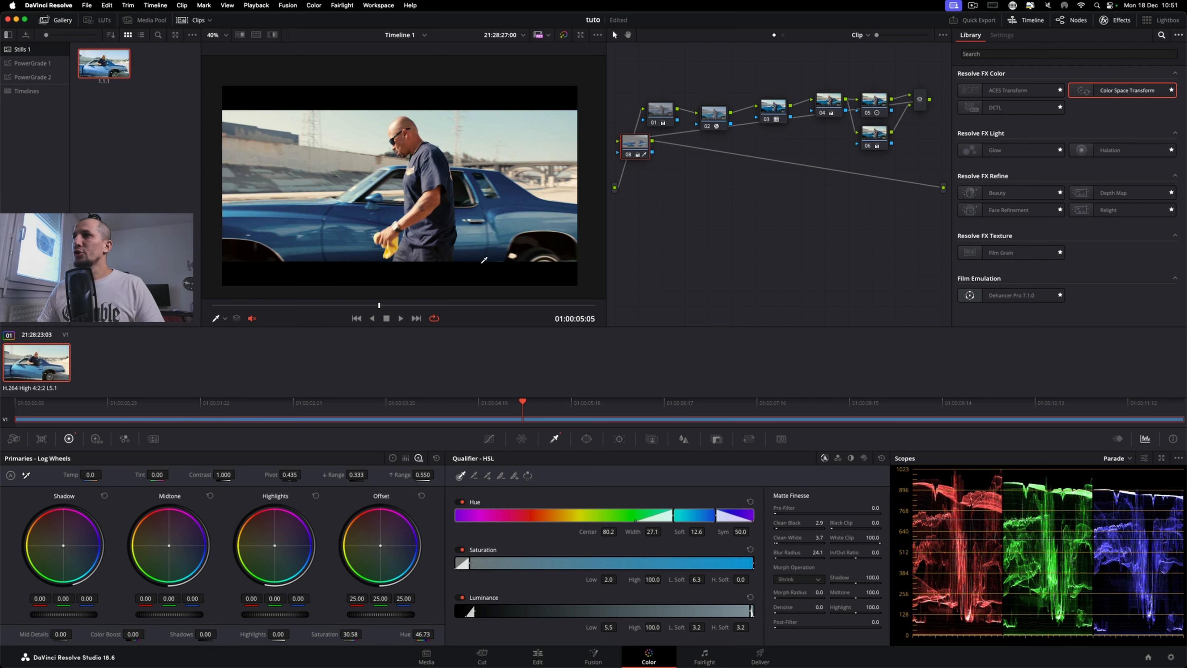
Step: Move node 08 below the main chain, add a serial node after it, and apply Film Grain there with the 35mm 200T preset
left_click_drag(634, 141, 754, 194)
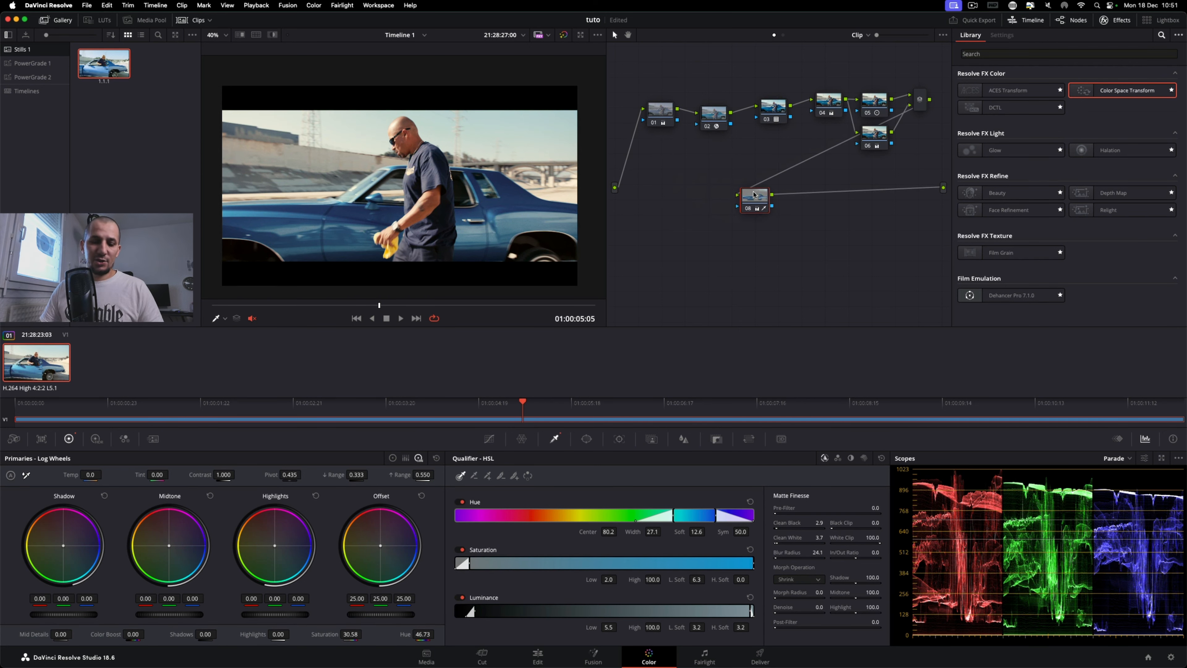
key("alt+s")
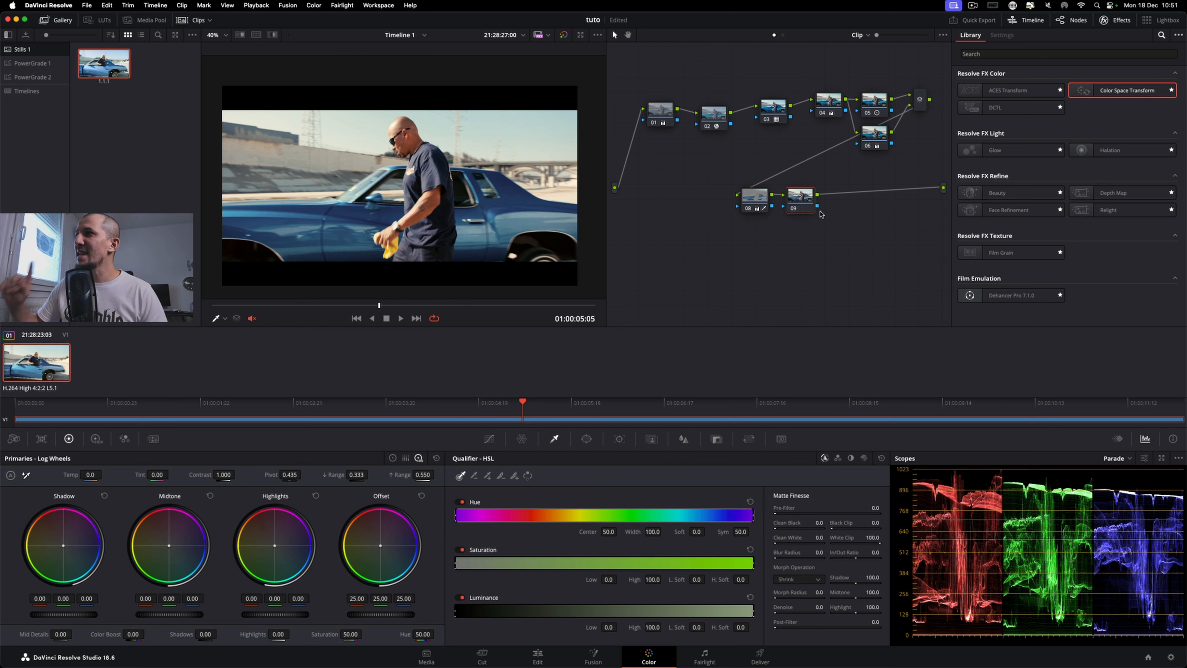
left_click_drag(1005, 254, 817, 213)
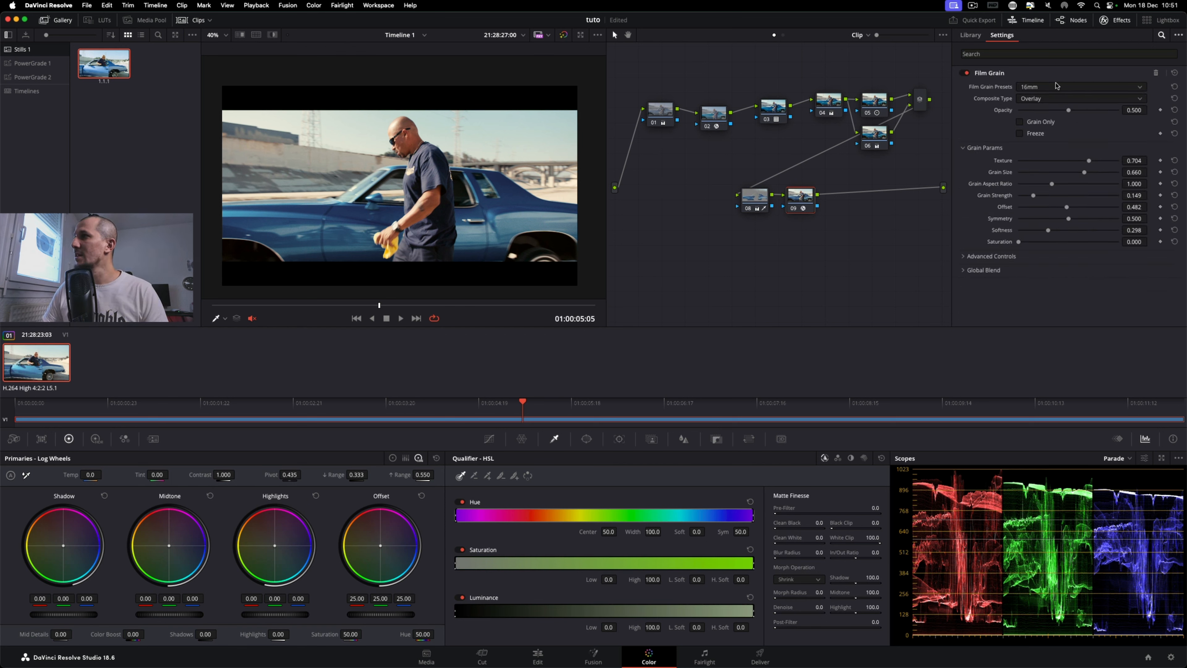
left_click(1030, 87)
scroll(1035, 161, "down", 3)
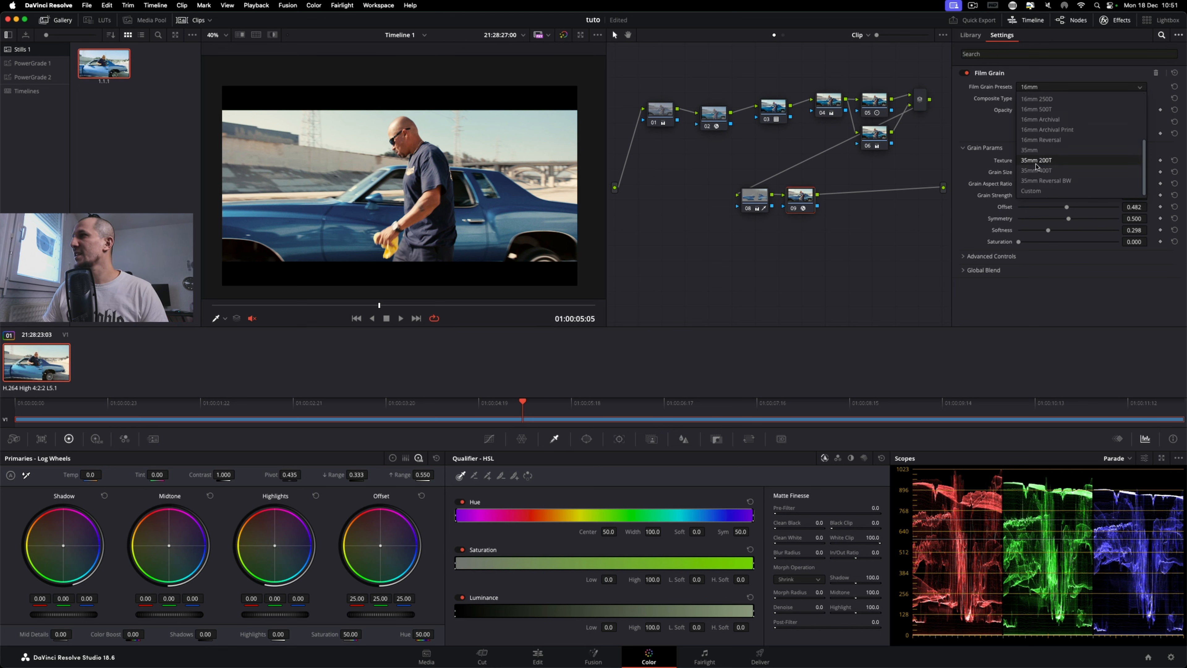
left_click(1035, 161)
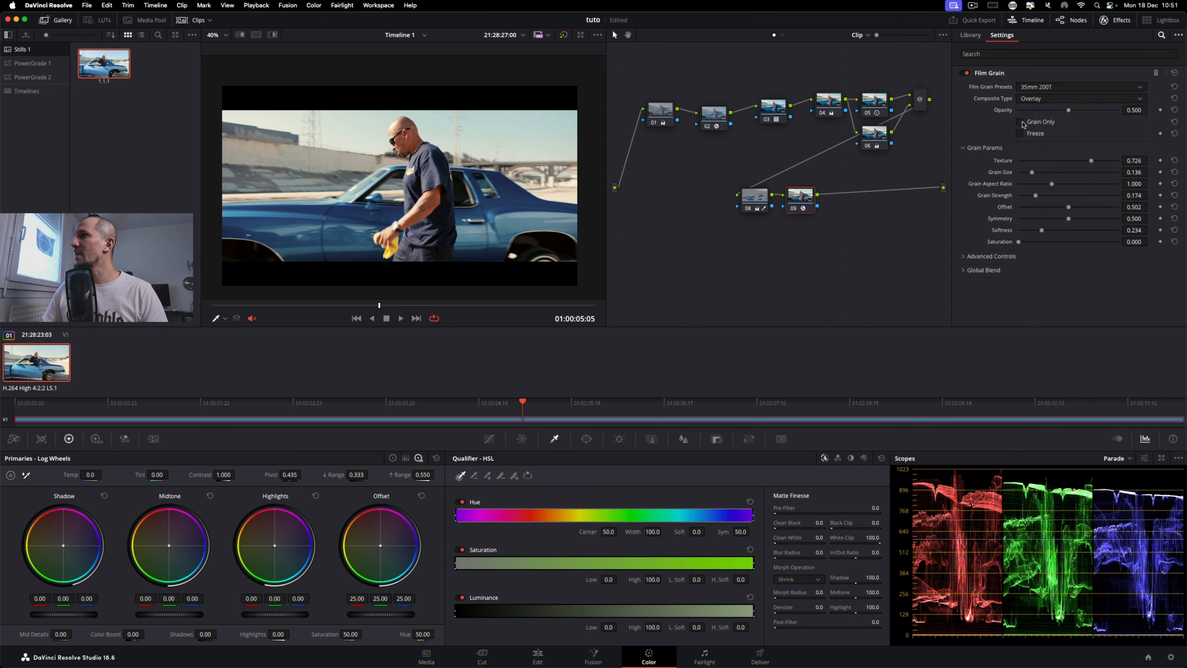
Step: Using the Grain Only view, set Texture 0.069, Grain Size 0.204, Grain Aspect Ratio 1.028, Grain Strength 0.310 and Softness 0.218
left_click(1021, 122)
scroll(511, 186, "up", 1)
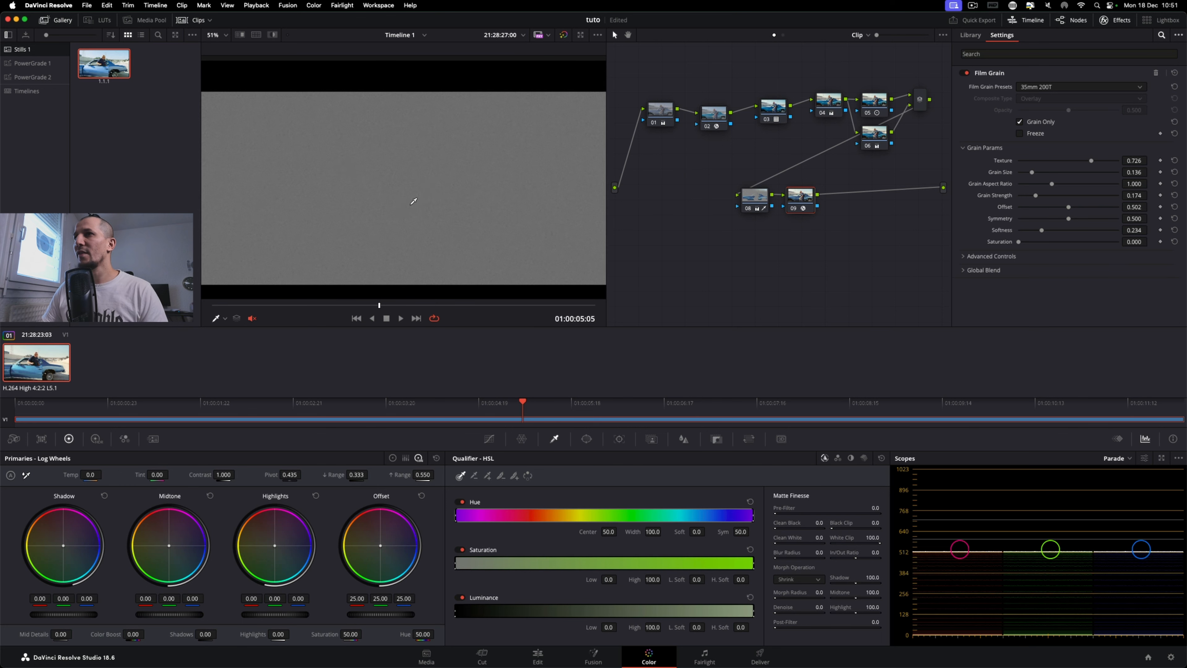
left_click_drag(380, 305, 324, 308)
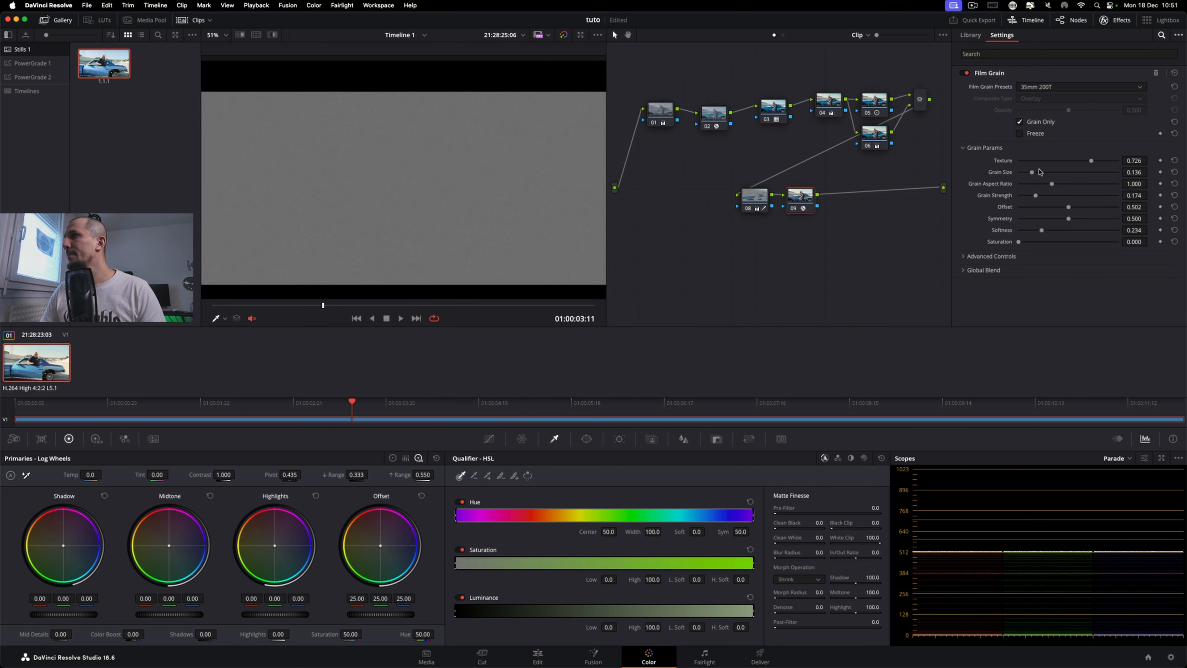
mouse_move(1089, 162)
left_mouse_down()
mouse_move(1025, 165)
mouse_move(1041, 173)
mouse_move(1023, 198)
mouse_move(1049, 199)
mouse_move(1040, 232)
left_mouse_up()
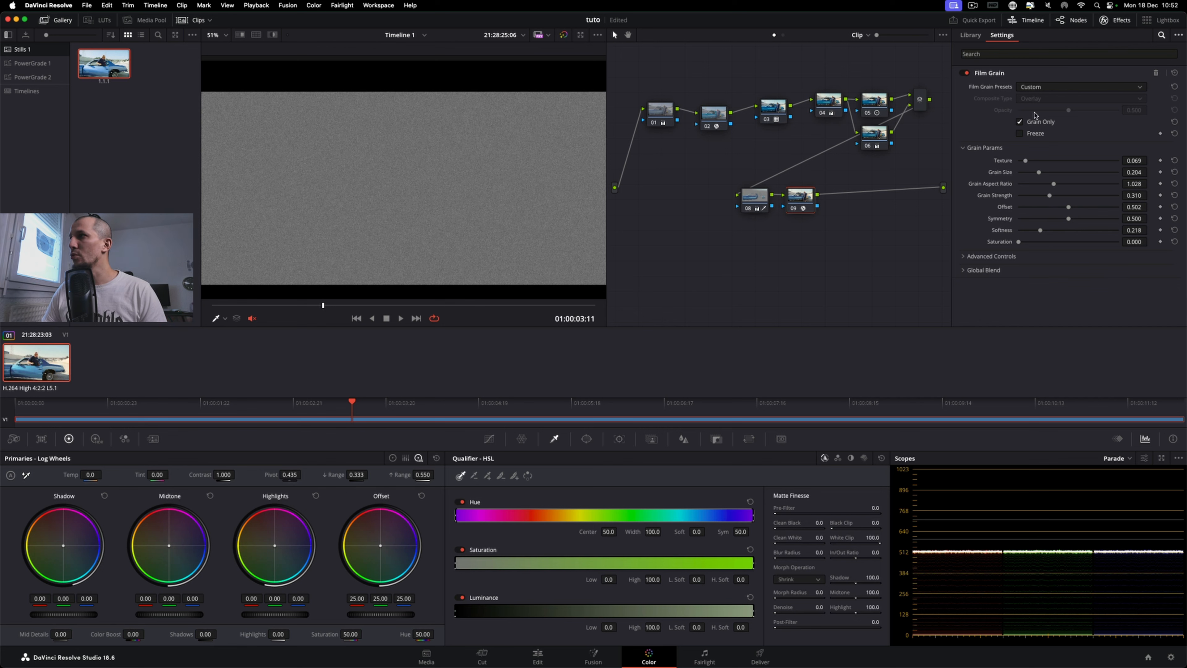
left_click(1020, 122)
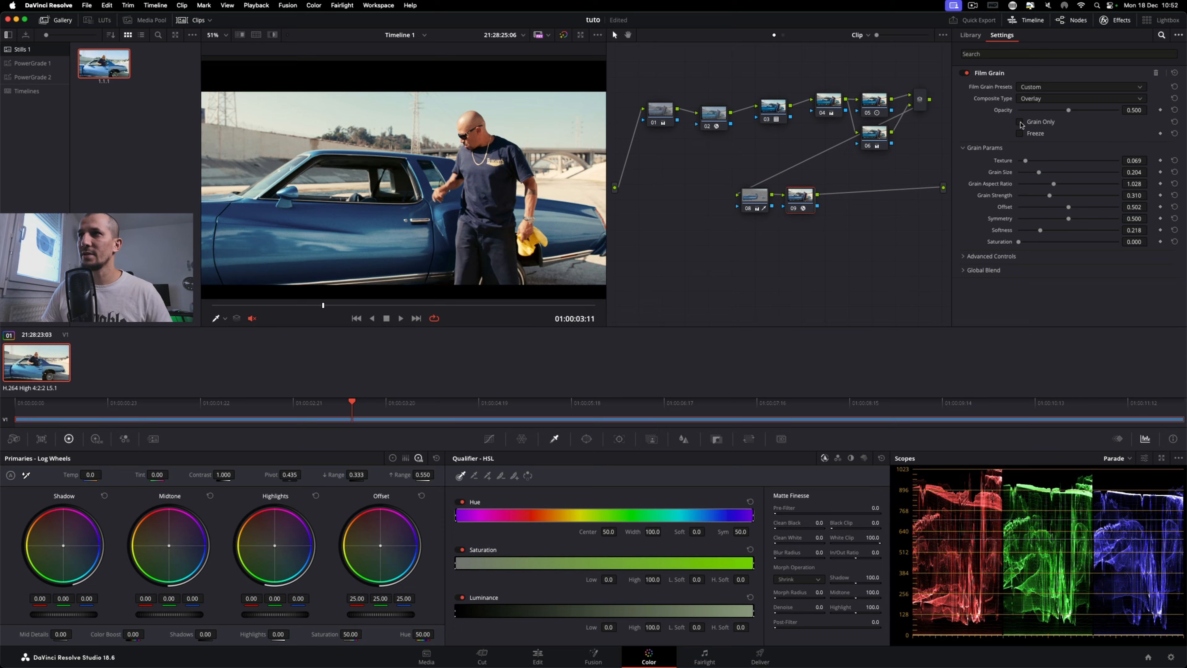
Step: Play the graded clip full screen to check the film grain and overall look
key("super+f")
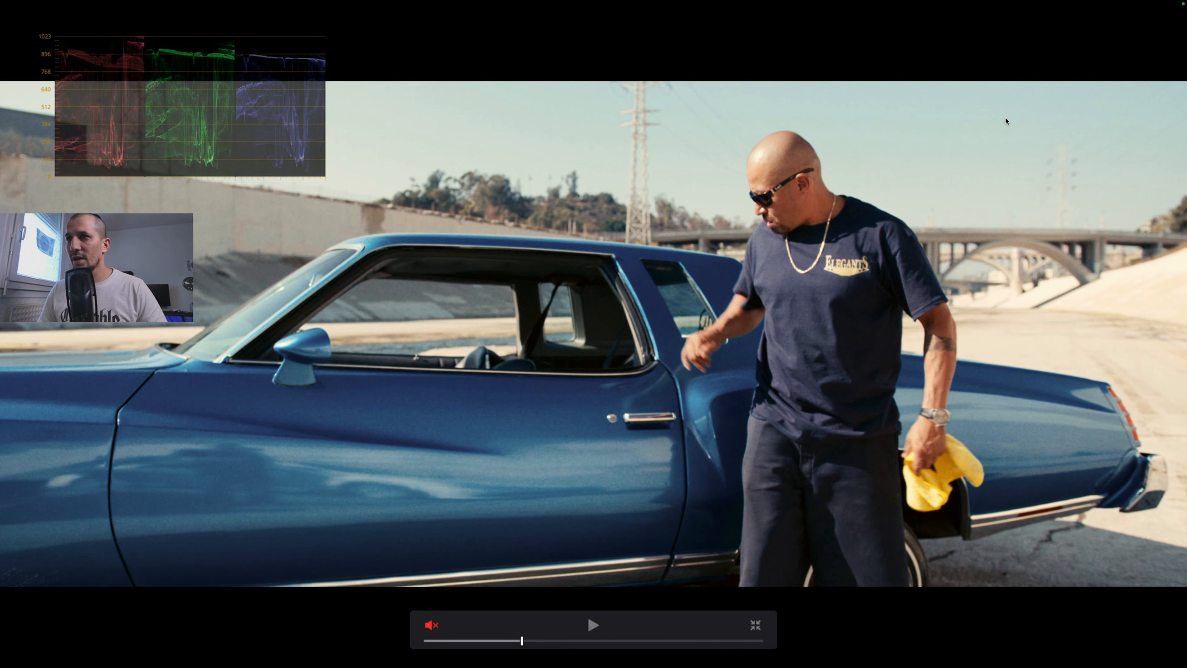
key("space")
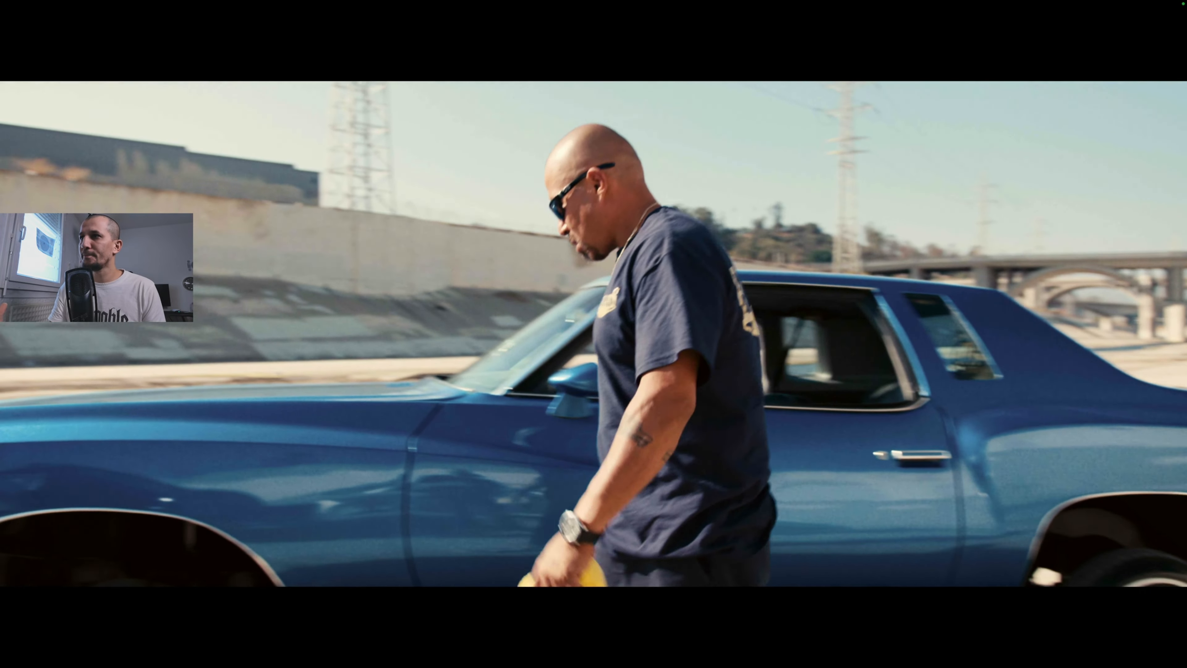
key("Escape")
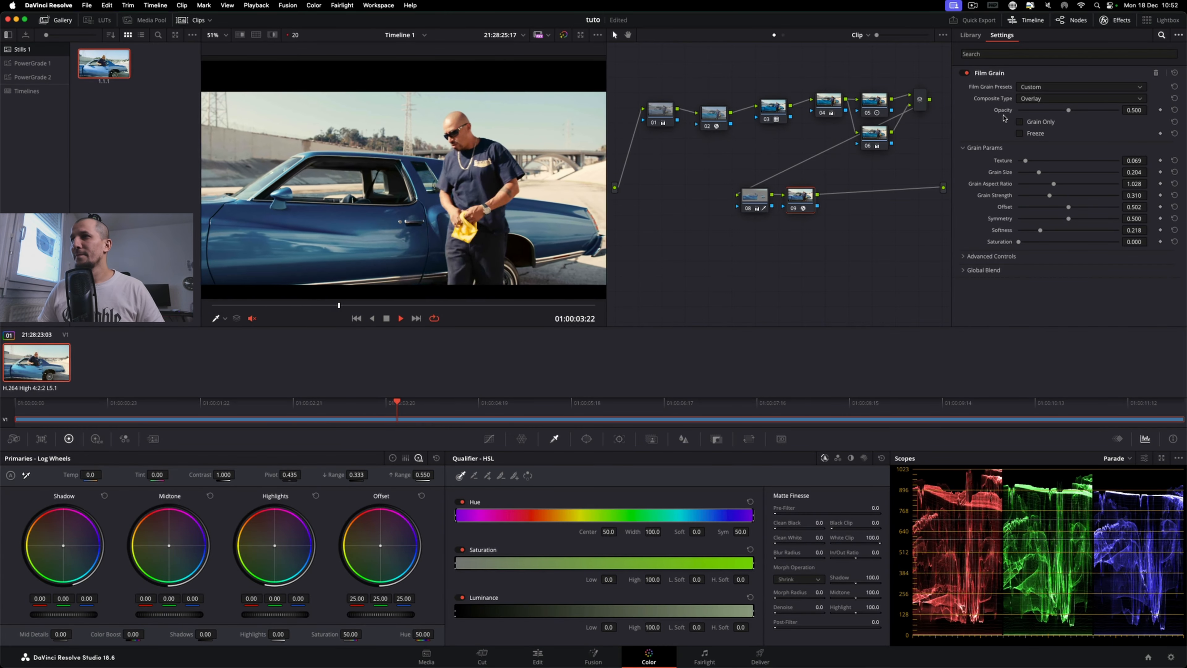
key("space")
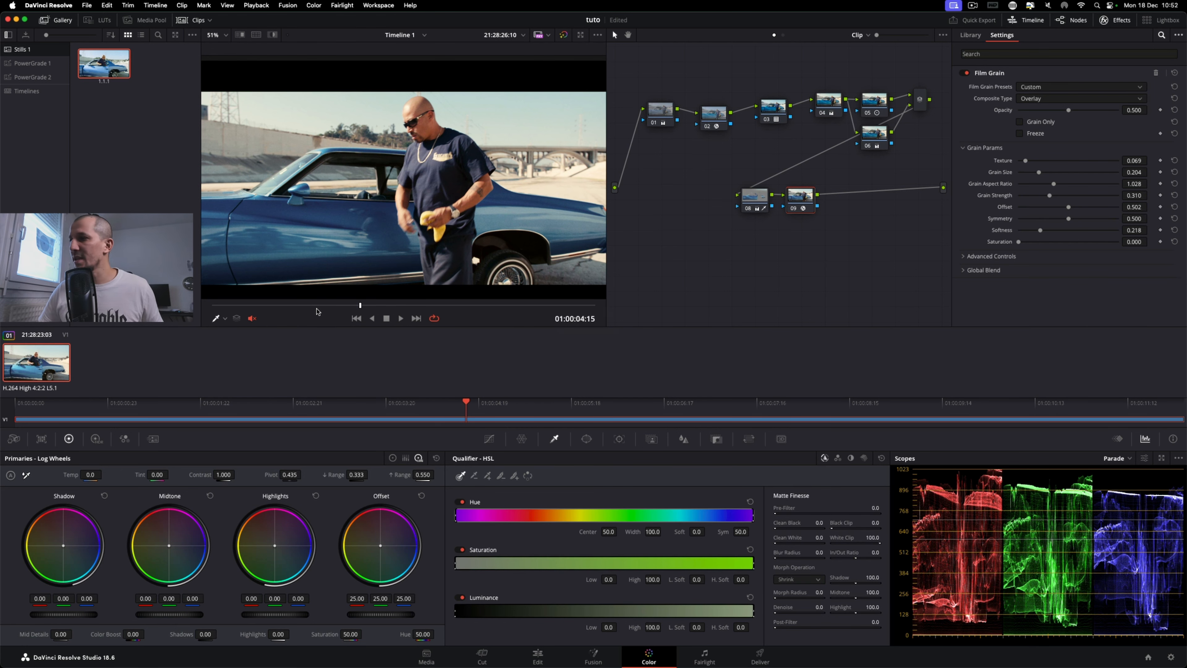
Step: Examine the project's Color Management settings, including the available Color science options
left_click(1171, 657)
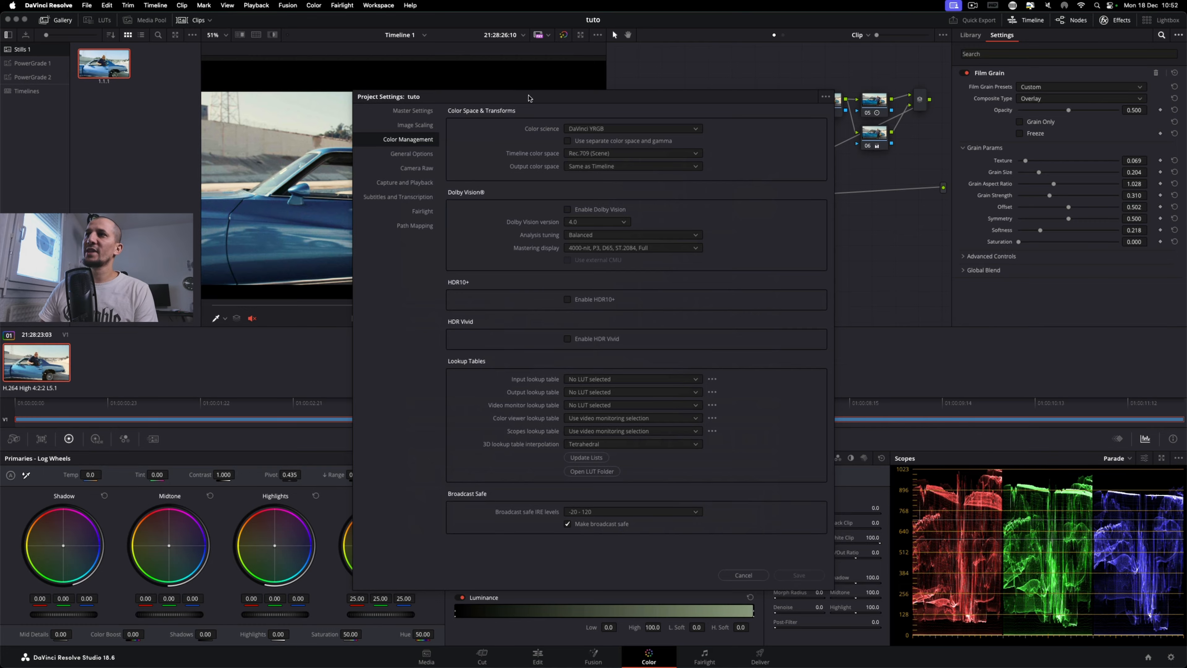
left_click_drag(527, 97, 841, 65)
left_click(845, 97)
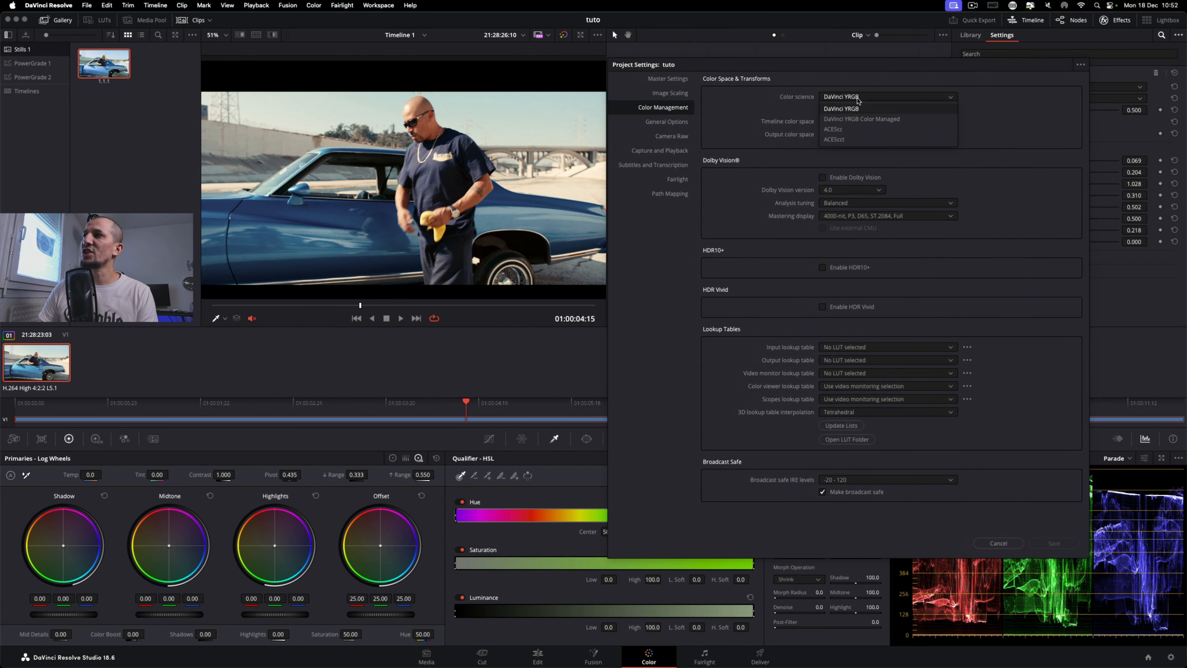
left_click(875, 96)
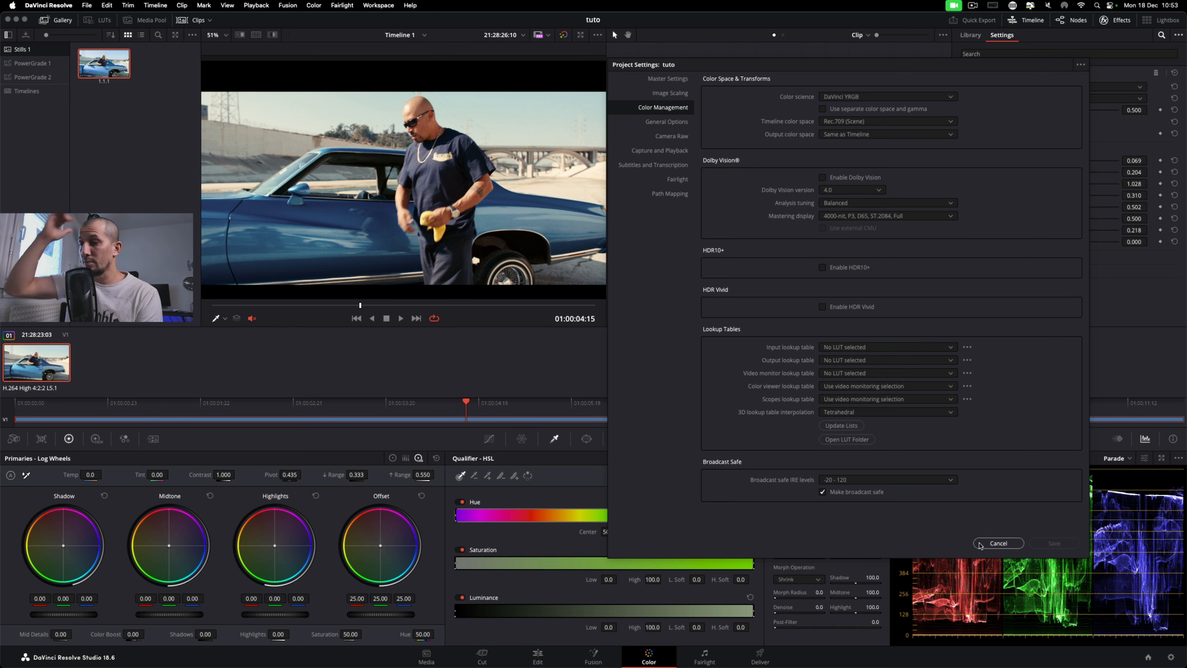
Step: Set the project's timeline color space to DaVinci WG/Intermediate and output color space to Rec.709 Gamma 2.4, and save the settings
left_click(979, 543)
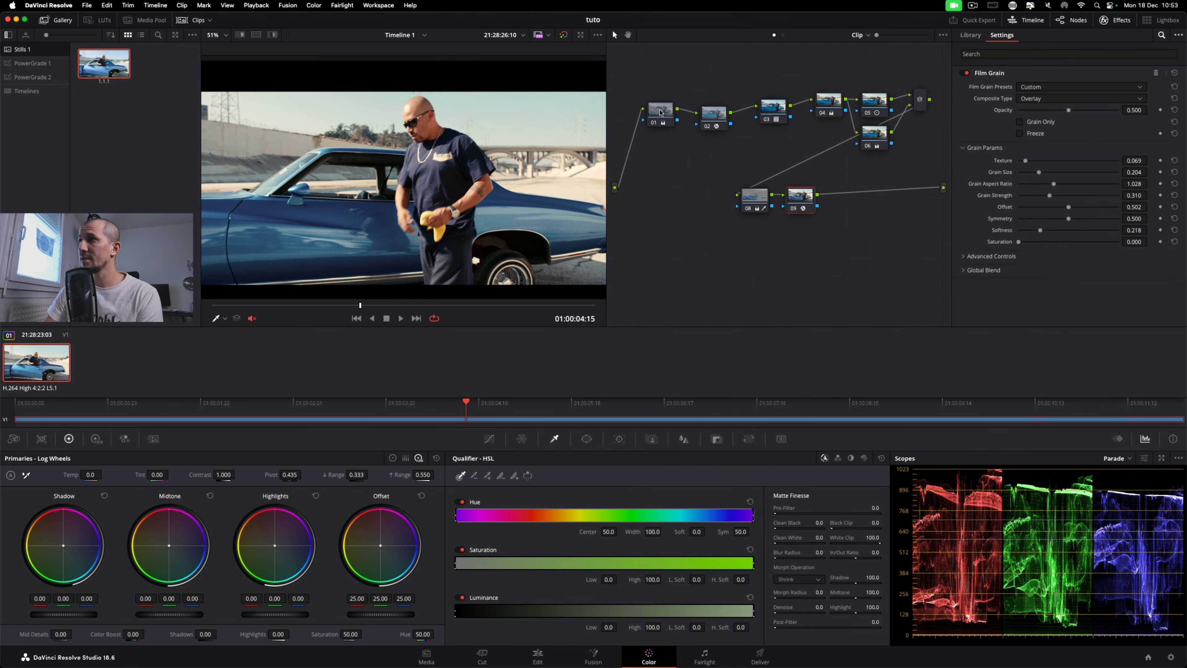
left_click(714, 116)
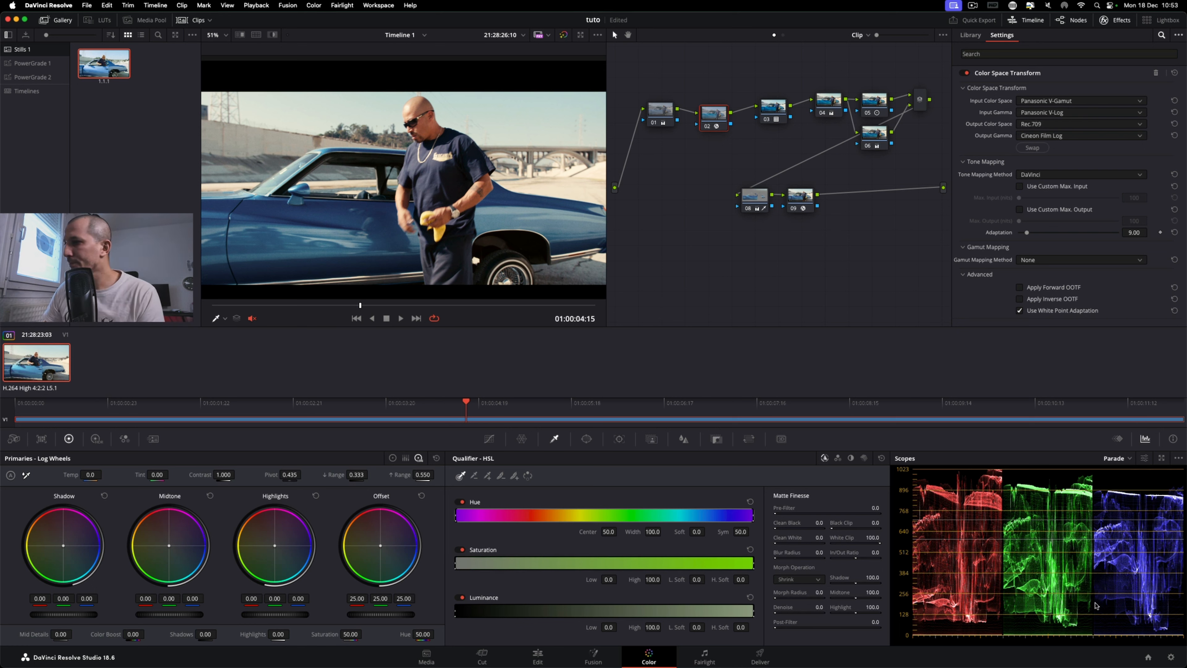
left_click(1171, 657)
left_click(579, 154)
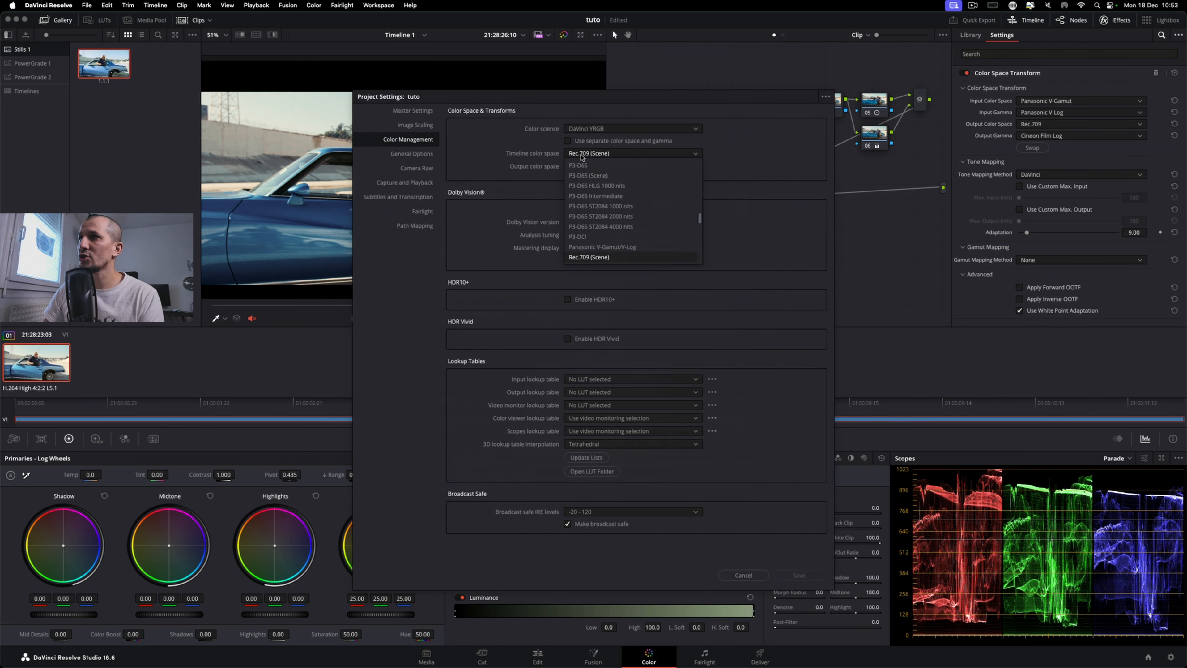
scroll(595, 212, "down", 5)
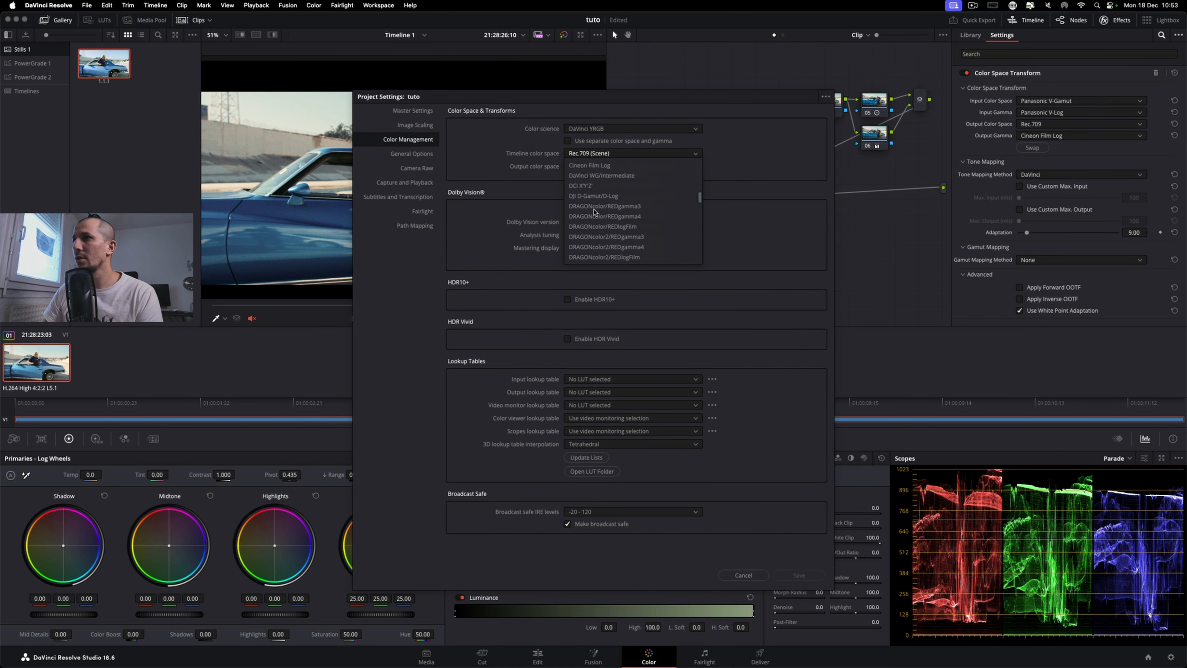
left_click(604, 172)
left_click(603, 170)
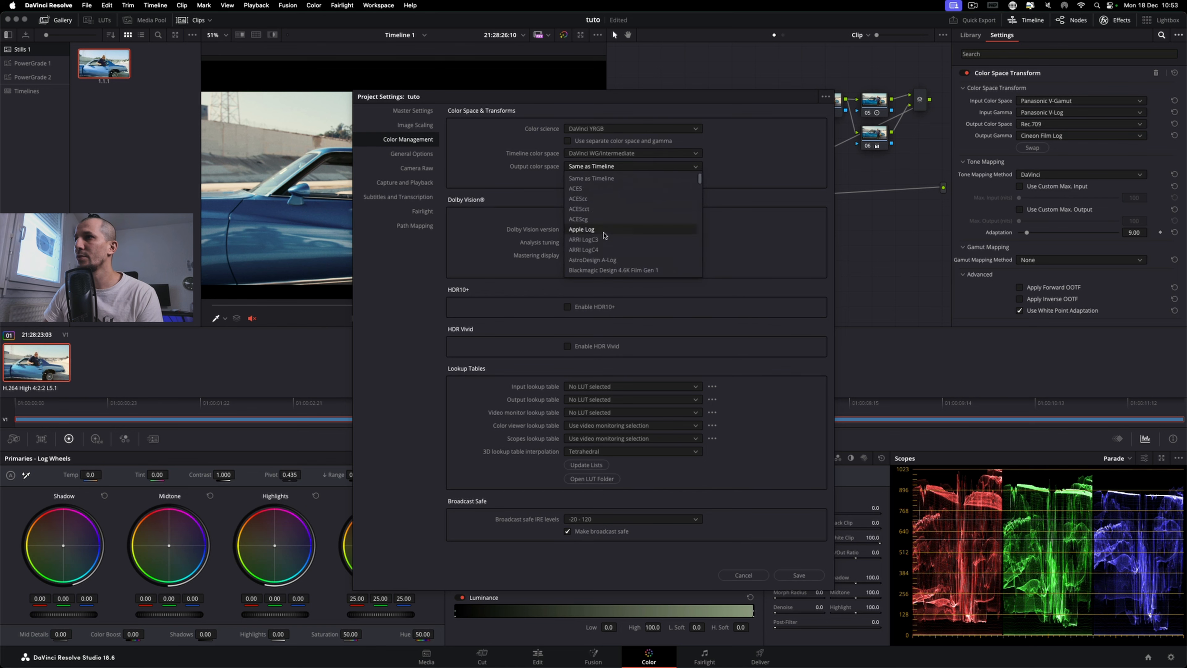
scroll(604, 220, "down", 5)
scroll(604, 233, "down", 5)
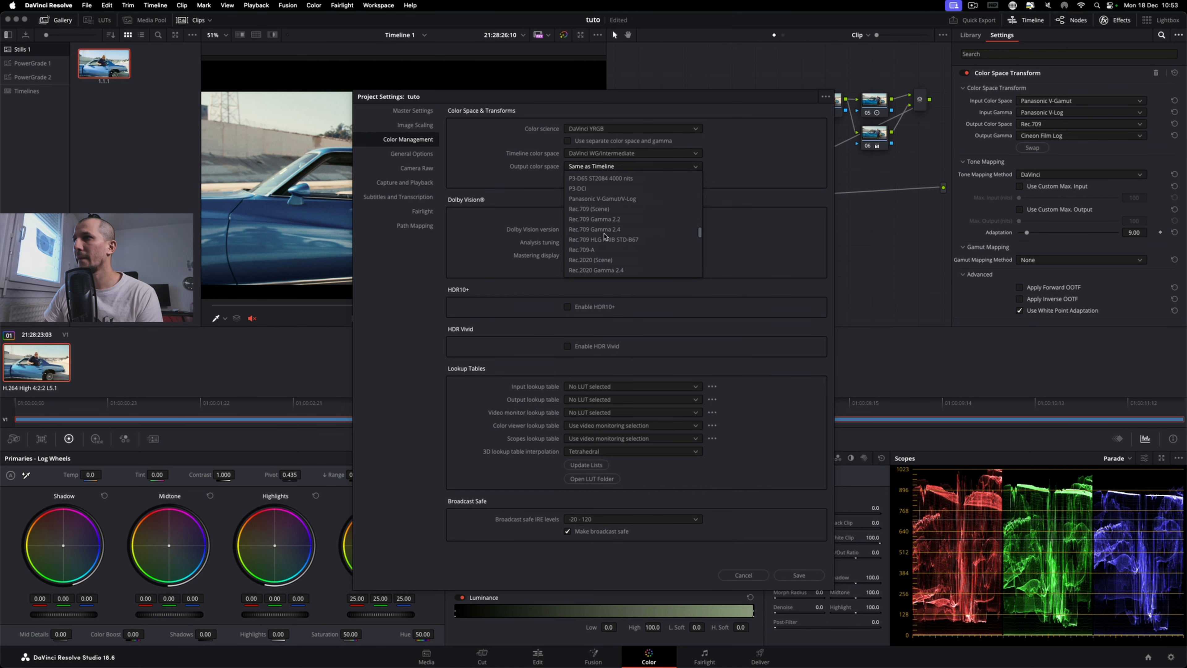
left_click(612, 231)
left_click_drag(651, 97, 879, 43)
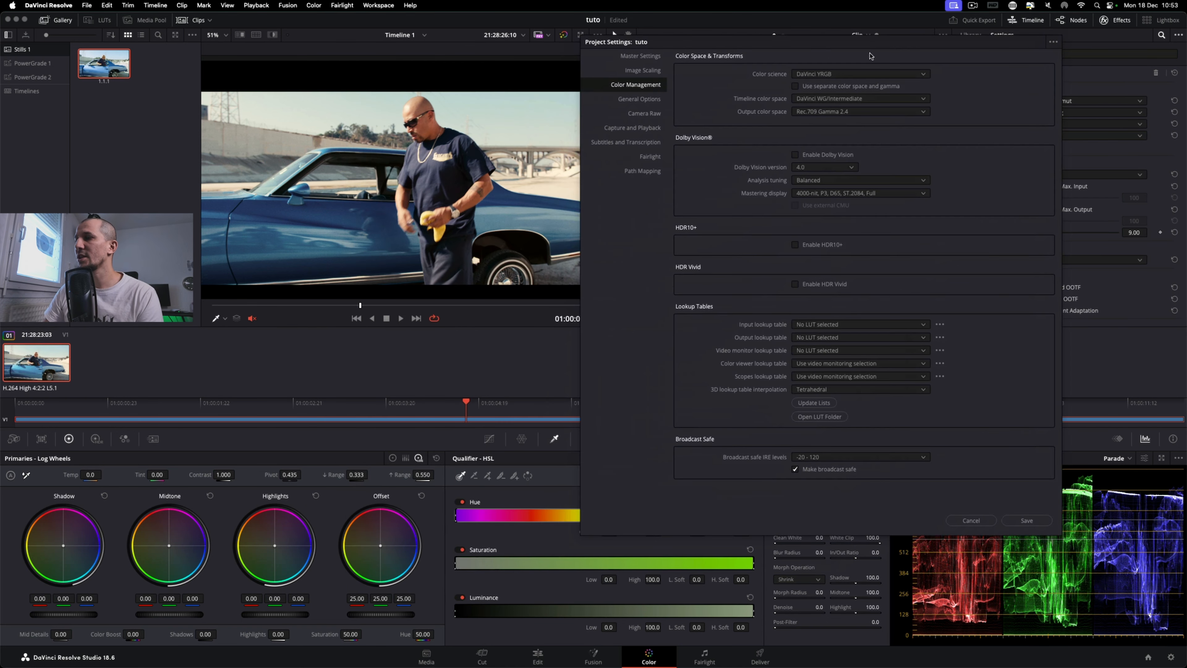
left_click(1020, 517)
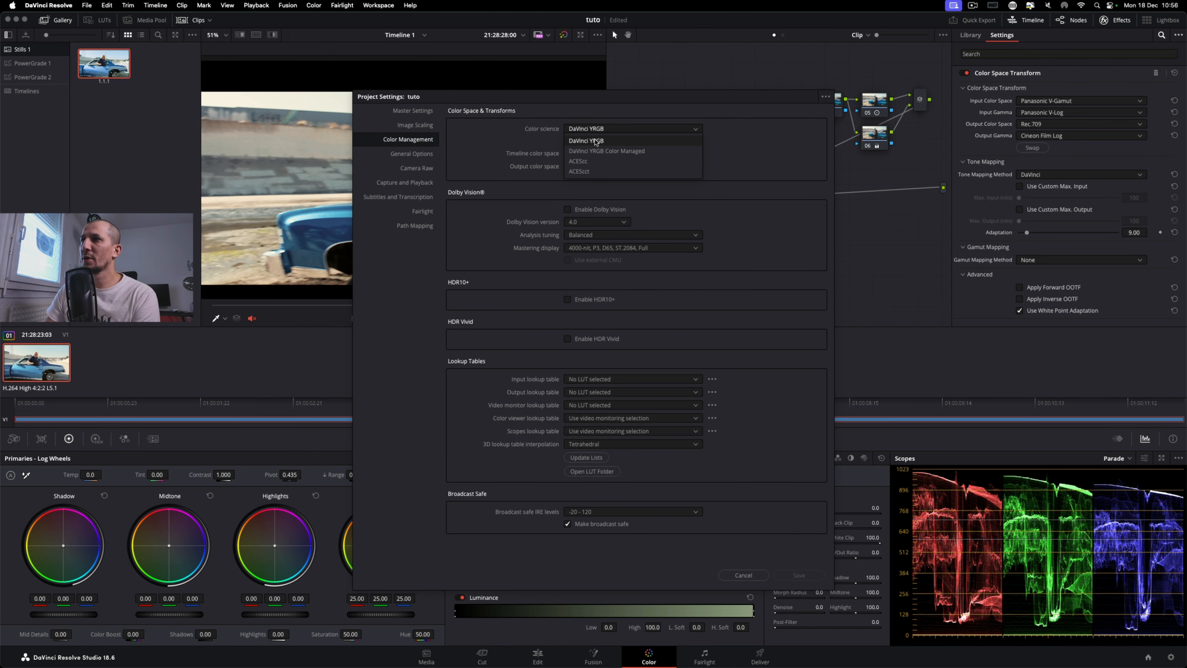
Step: Switch the project's color science to DaVinci YRGB Color Managed, disable automatic color management, and choose the Custom color processing mode
left_click(587, 128)
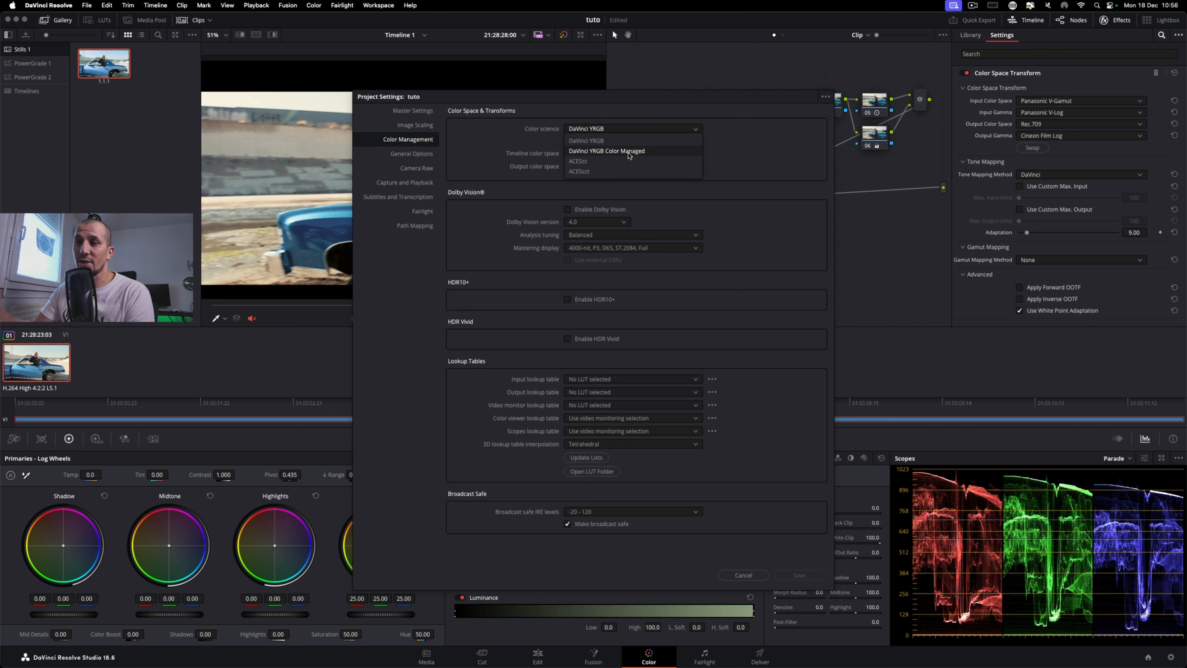
left_click(628, 153)
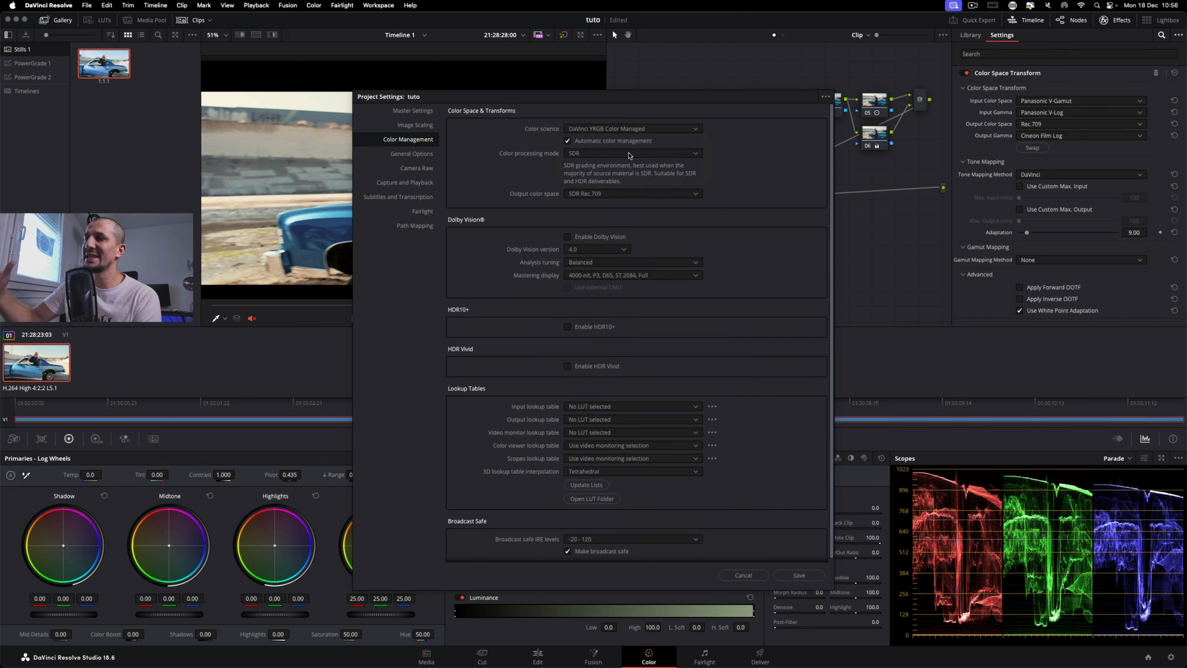
left_click(568, 140)
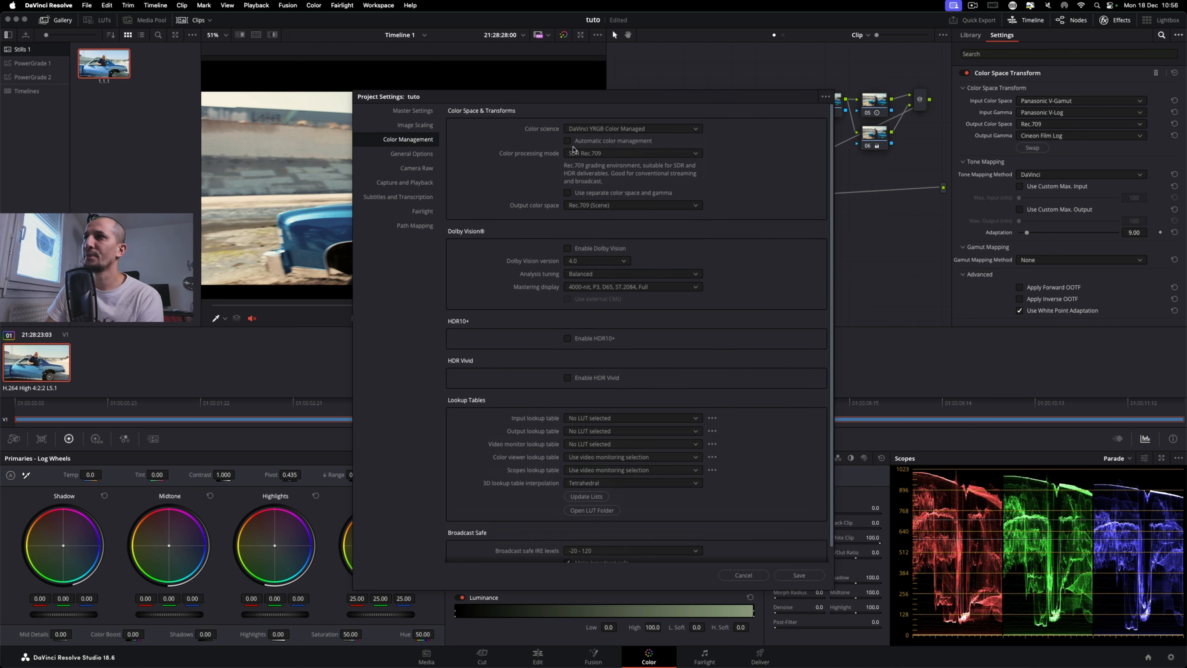
left_click(583, 154)
left_click(579, 256)
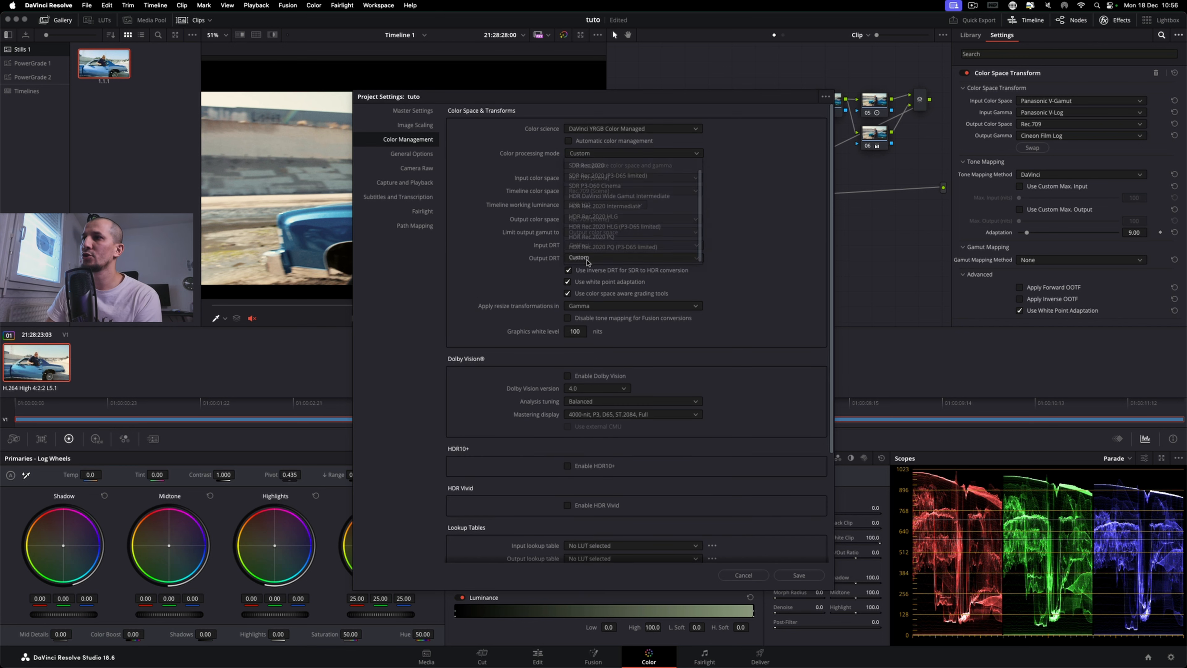
Step: Set the project's input, timeline and output color spaces to Rec.709 Gamma 2.4 and save the settings
left_click(584, 182)
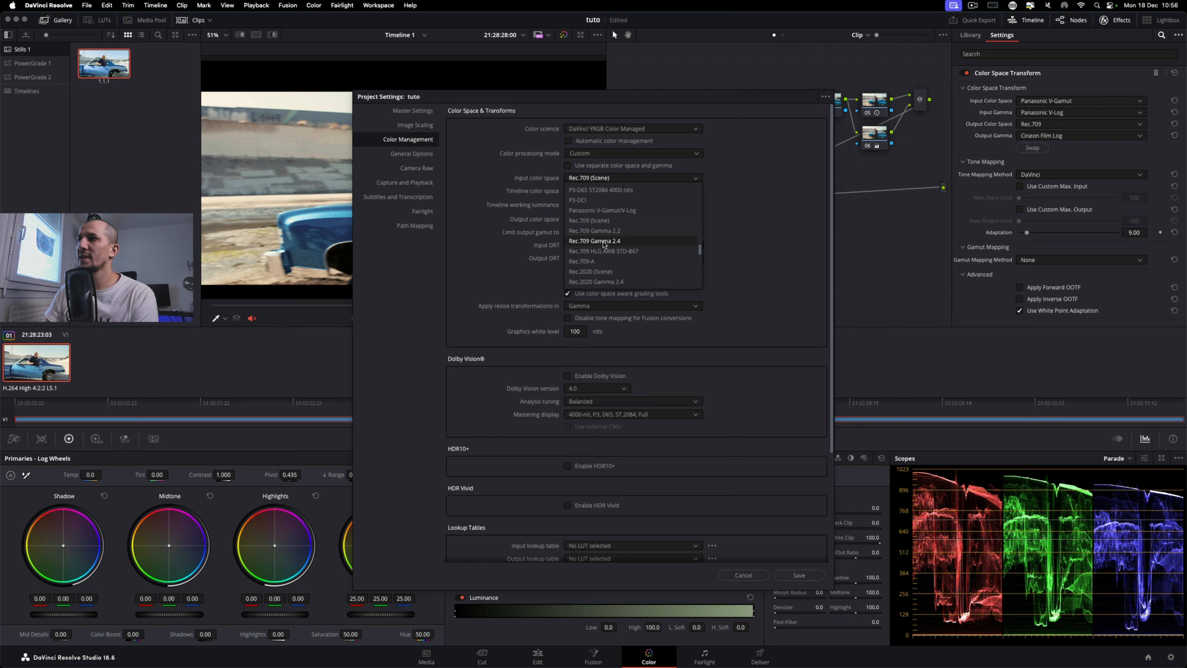
left_click(604, 241)
left_click(597, 191)
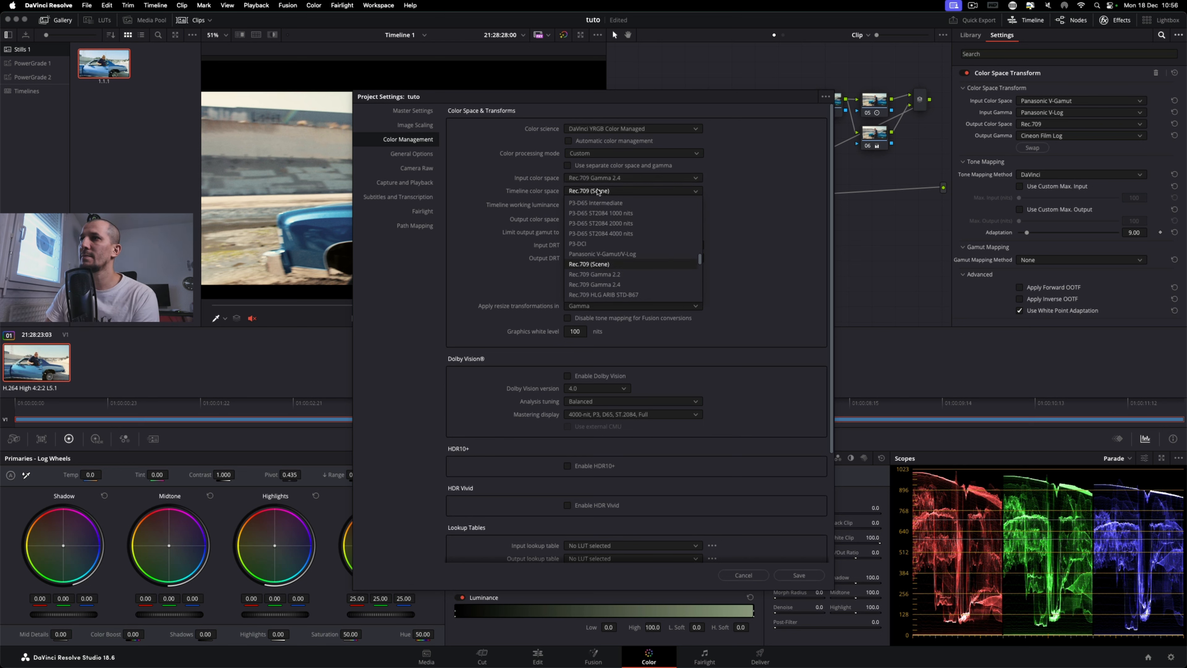
scroll(617, 235, "down", 4)
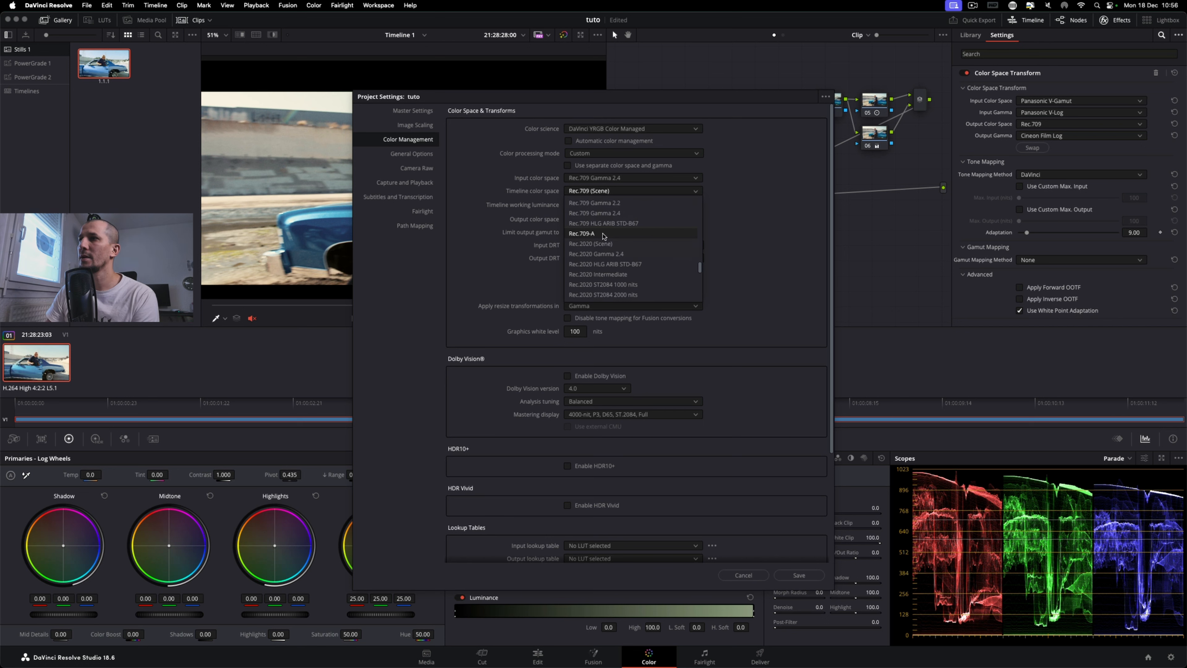
left_click(603, 213)
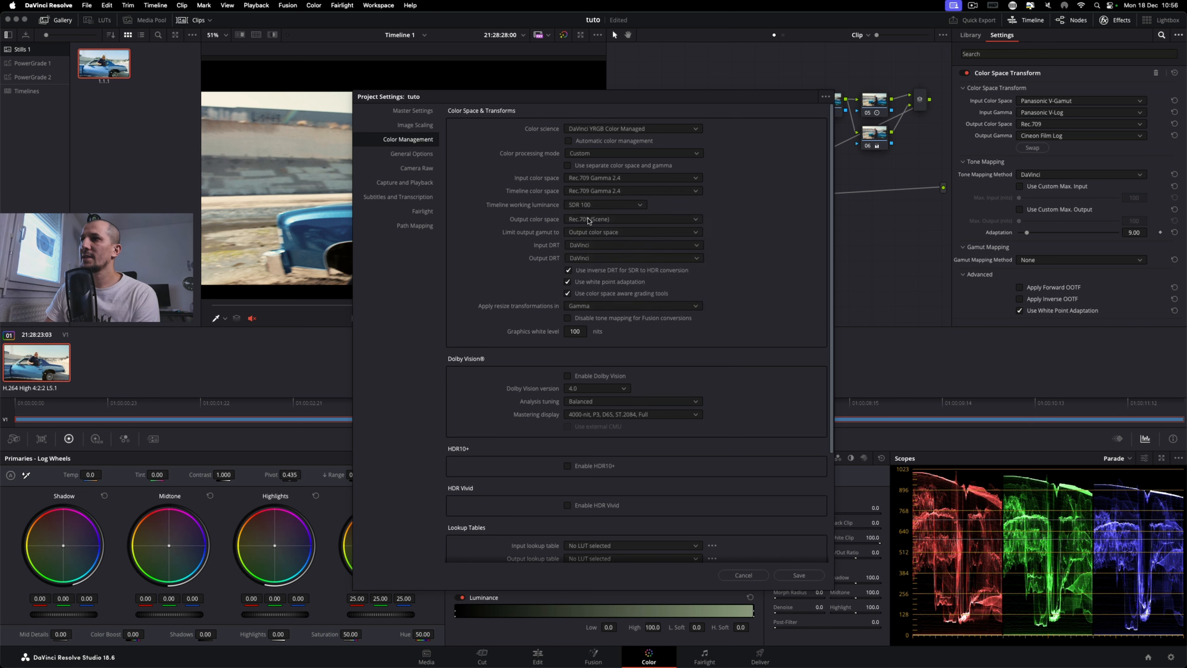
left_click(591, 220)
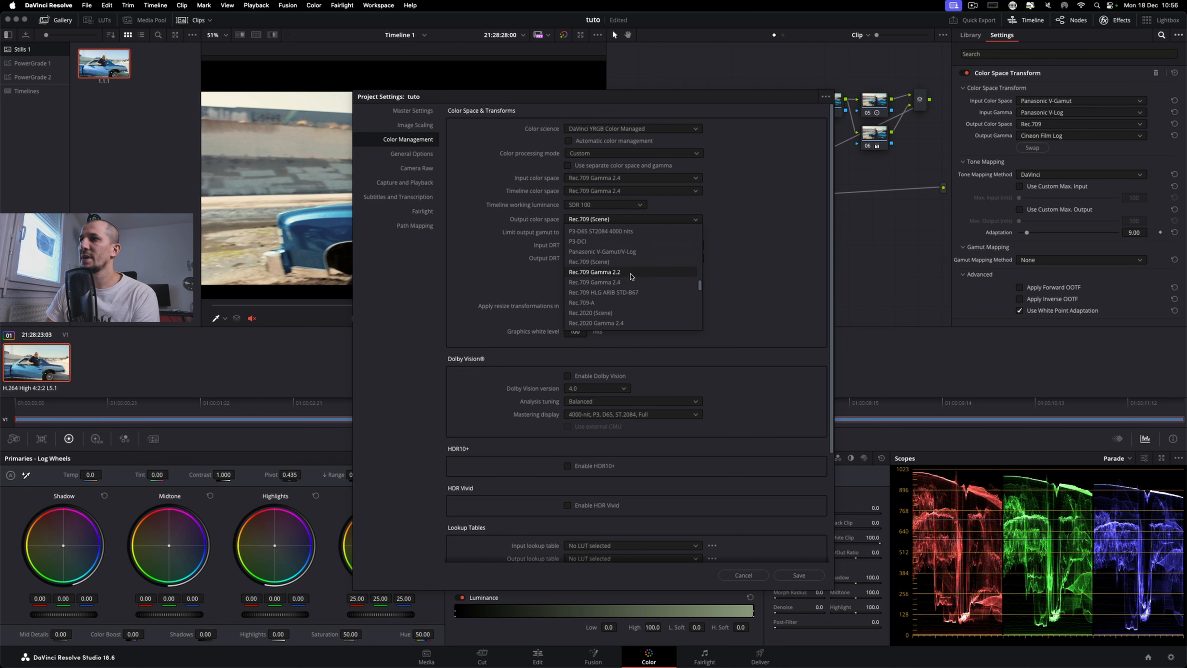
left_click(611, 283)
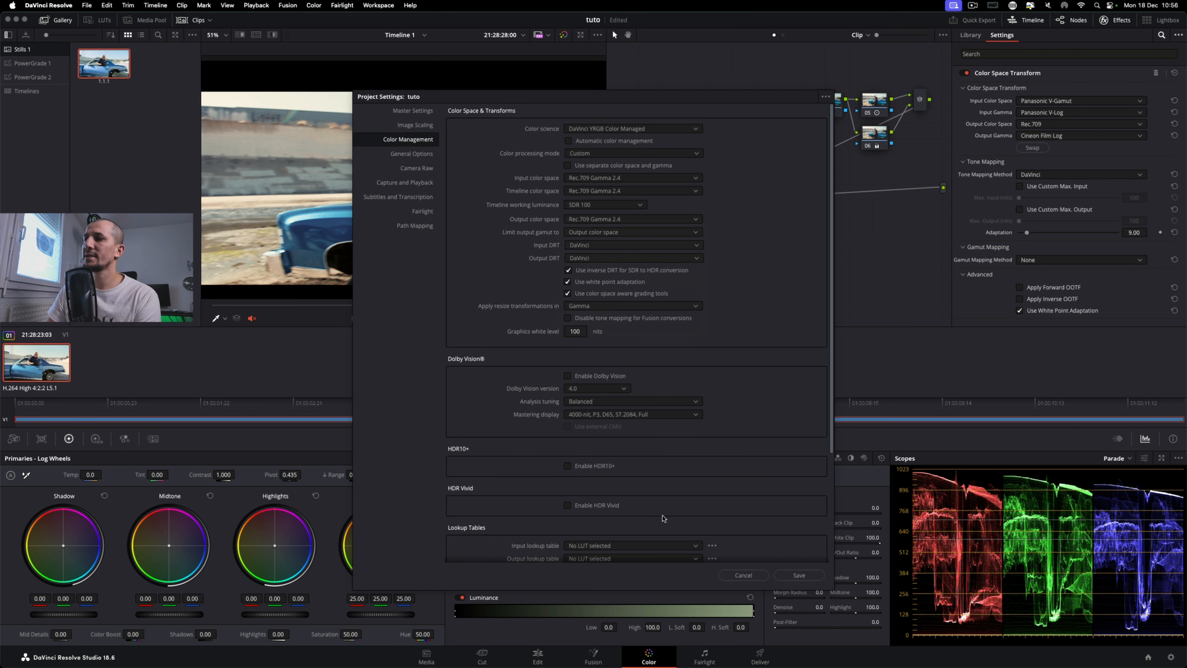
left_click(797, 575)
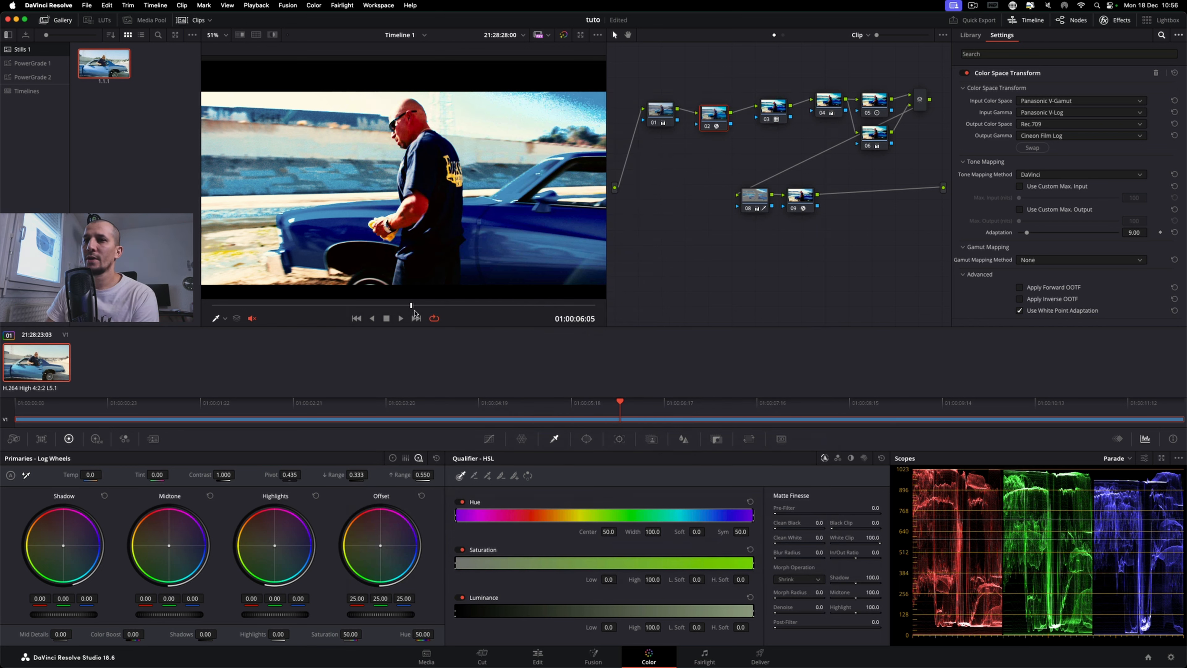
Step: Set both Input Color Space and Input Gamma of node 02's Color Space Transform to Use timeline
left_click_drag(721, 116, 722, 120)
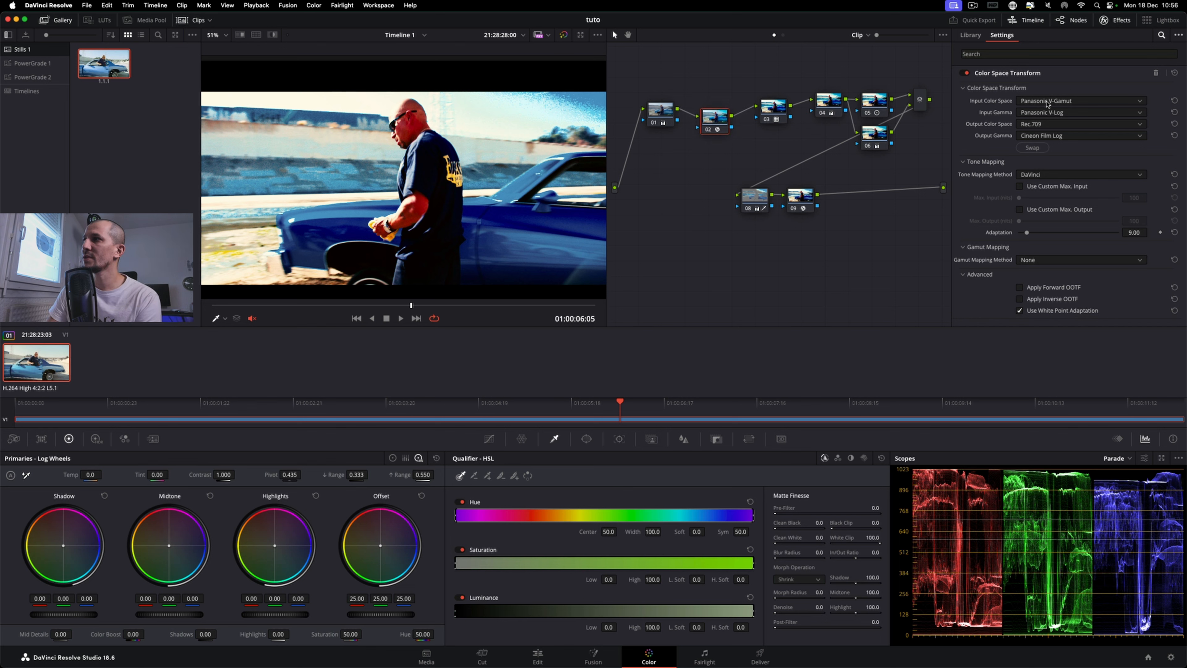
left_click(1046, 101)
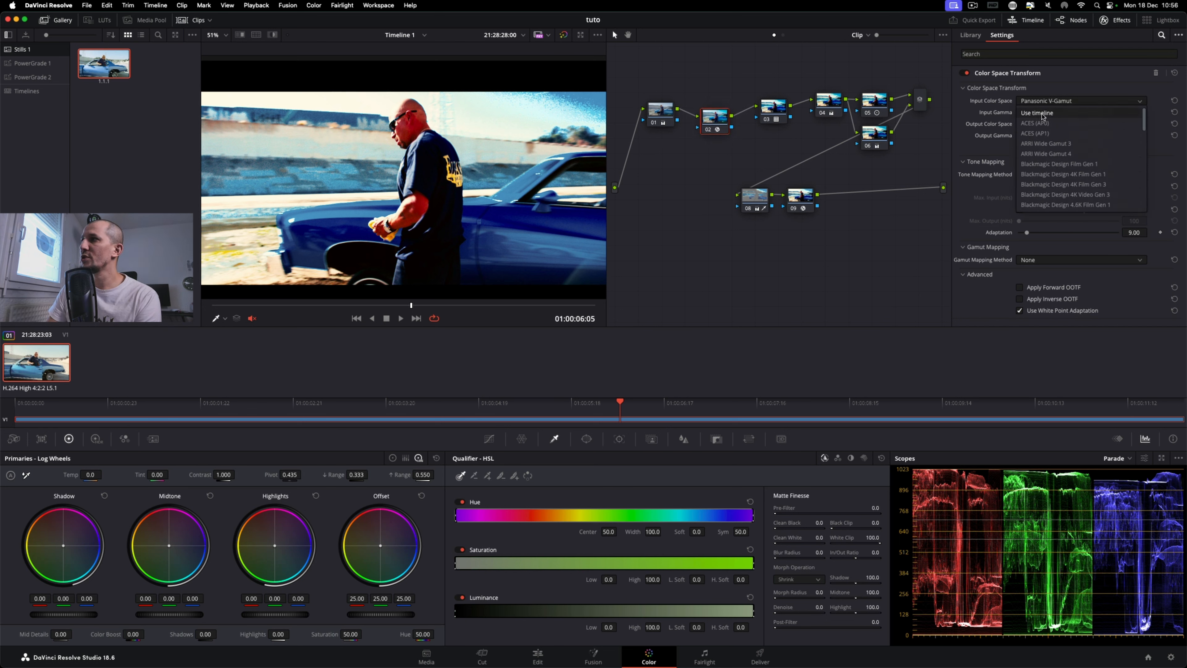
left_click(1038, 114)
left_click(1046, 112)
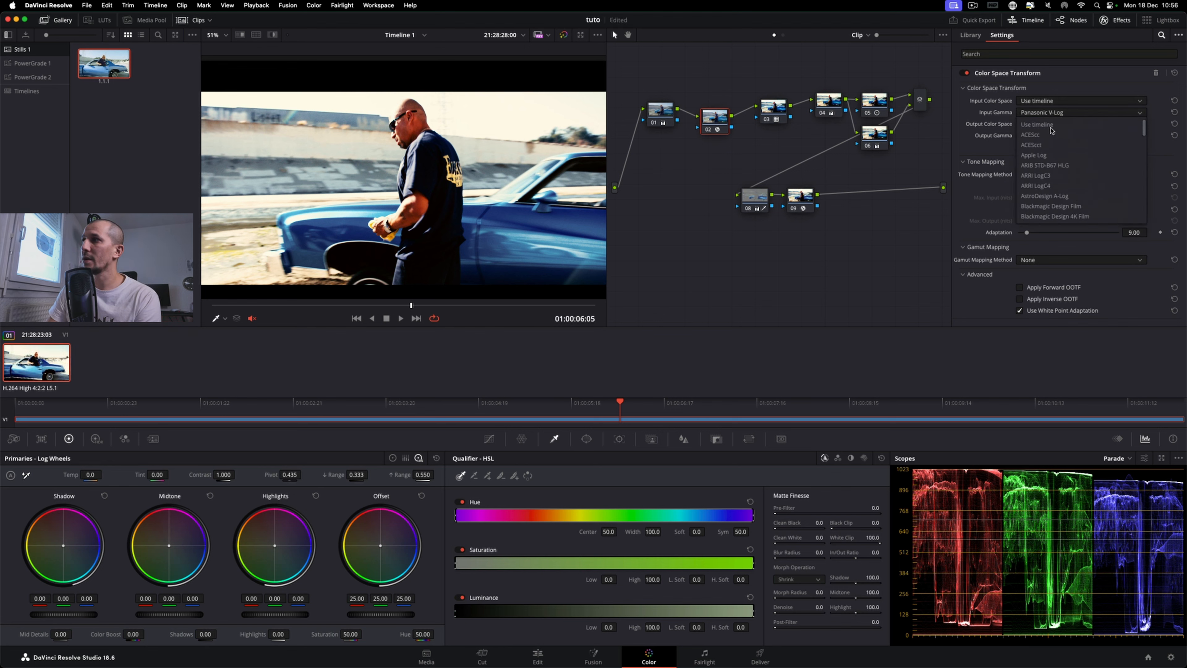
left_click(1049, 125)
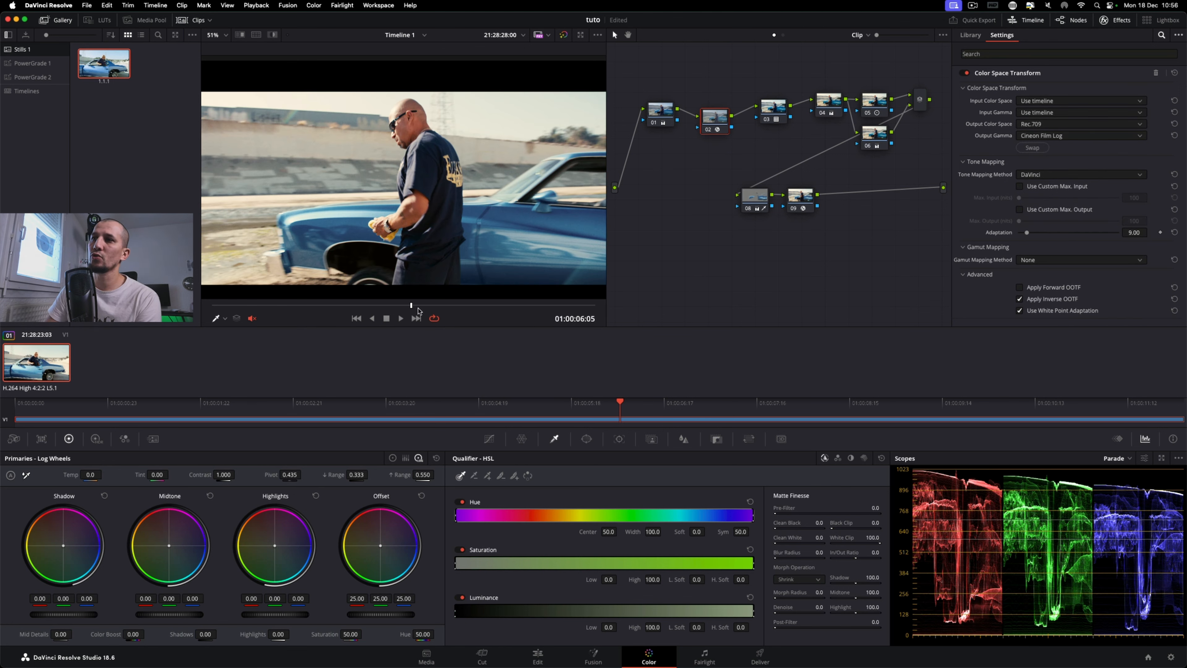
Step: Change how the project's color management interprets the timeline clip's input colors
left_click_drag(411, 305, 337, 307)
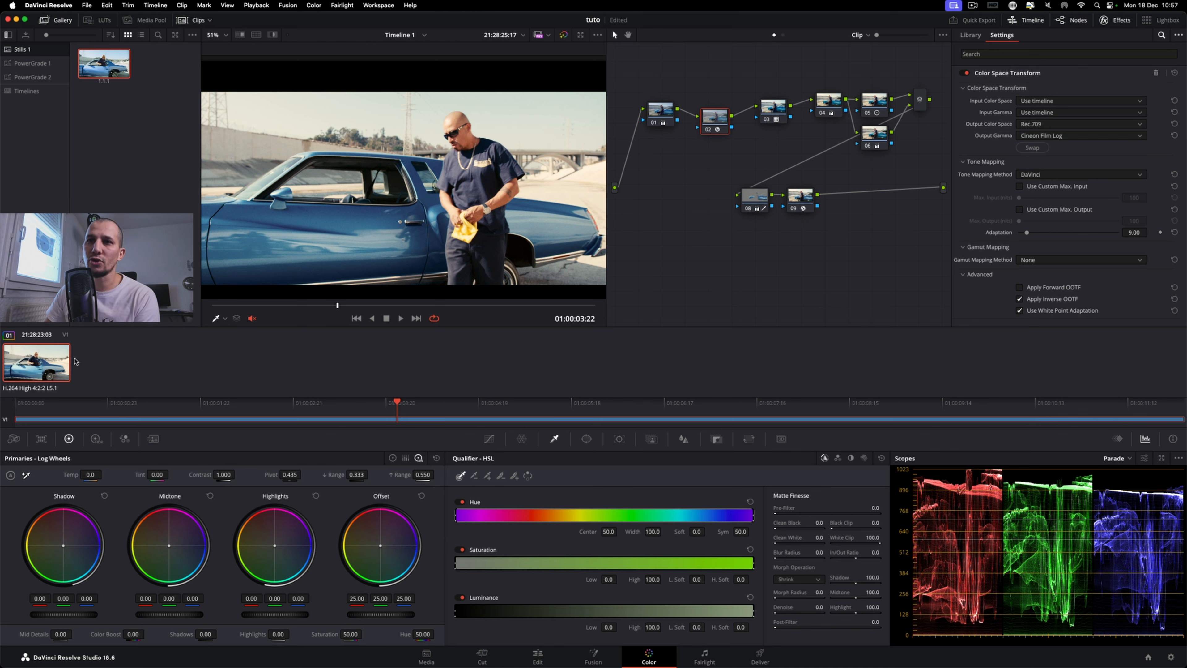
right_click(45, 363)
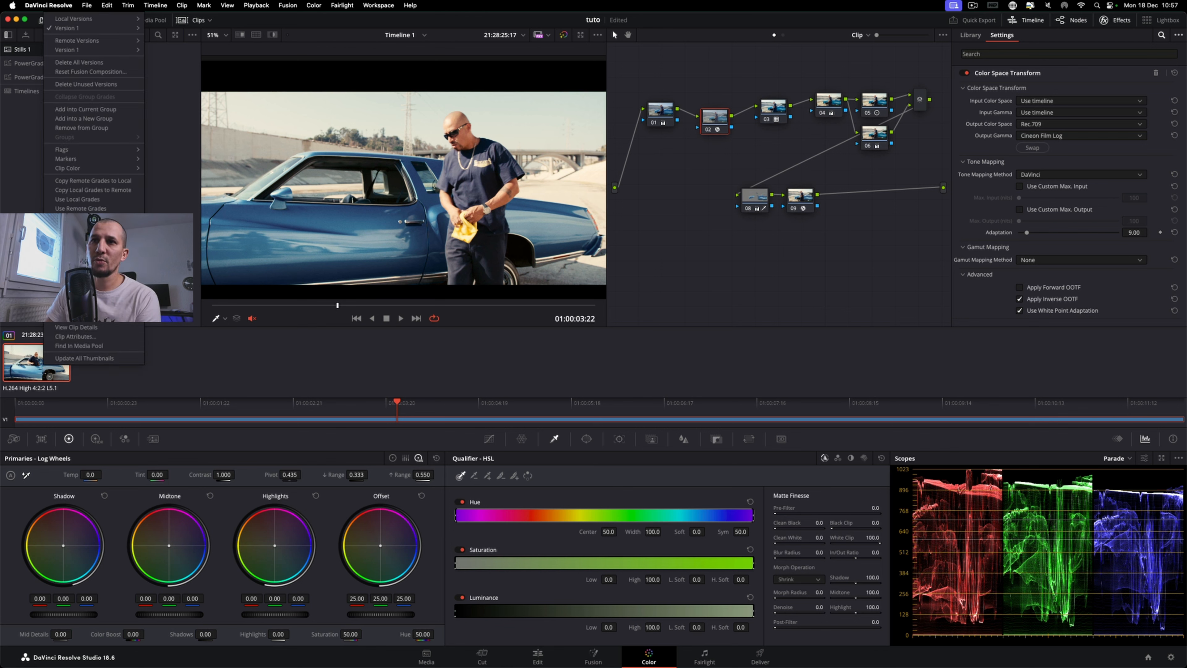
left_click(84, 280)
right_click(46, 362)
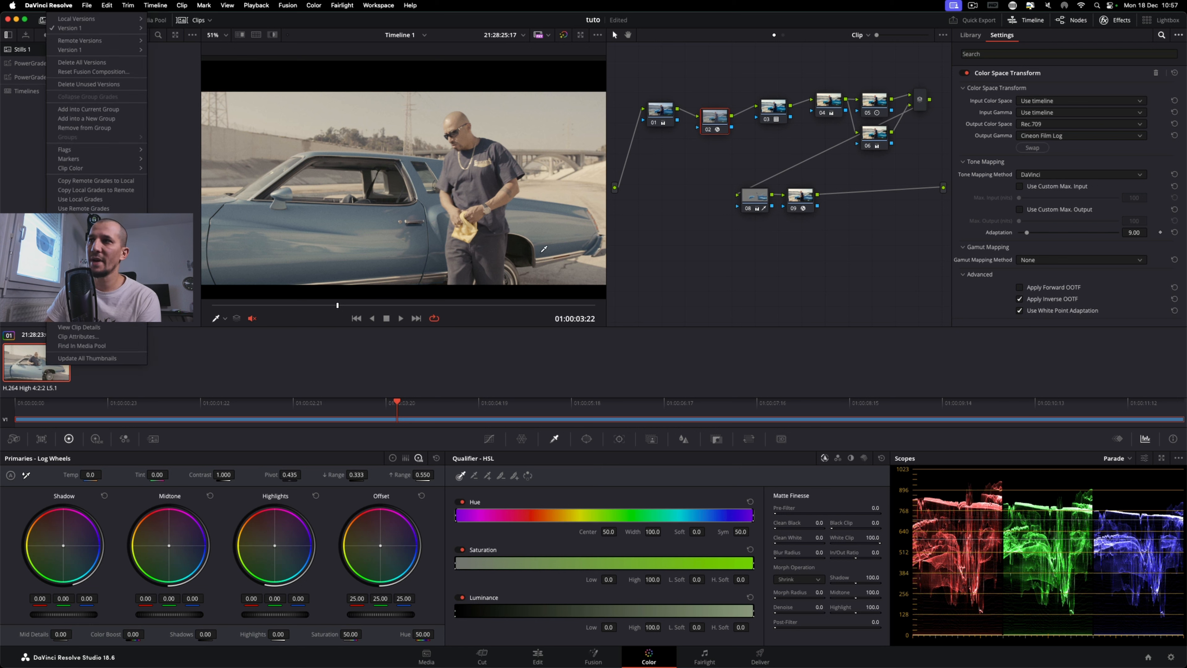
Step: Set node 02's Color Space Transform to Panasonic V-Gamut input color space and Panasonic V-Log input gamma
left_click(718, 118)
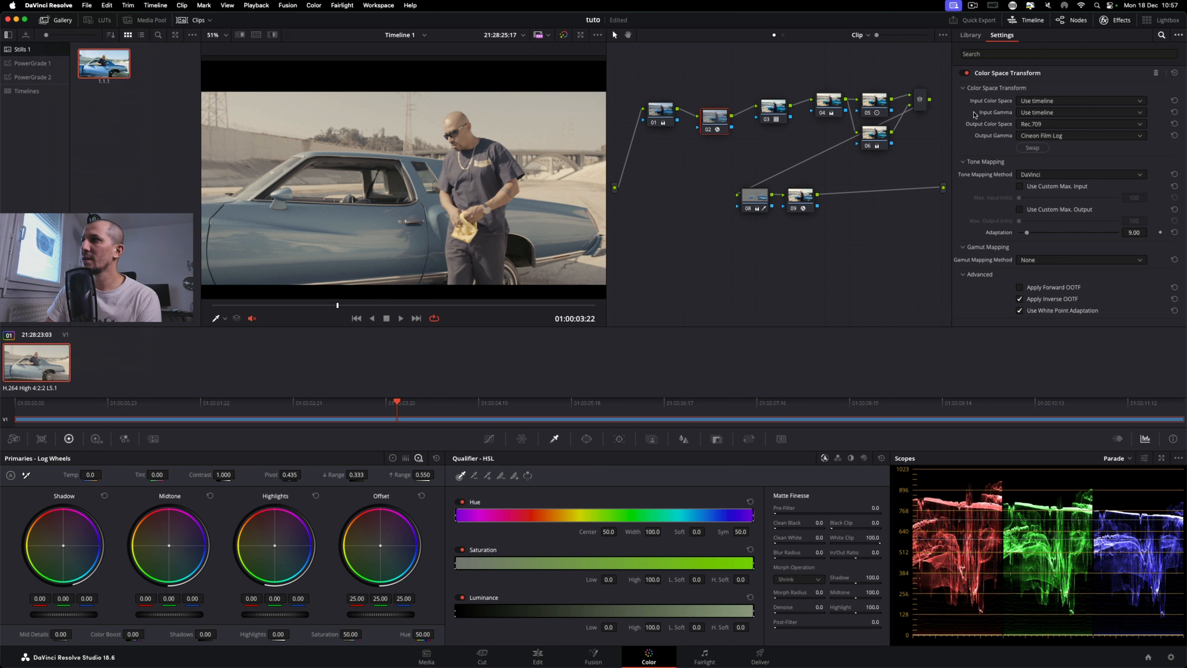
left_click(1042, 102)
scroll(1060, 164, "down", 5)
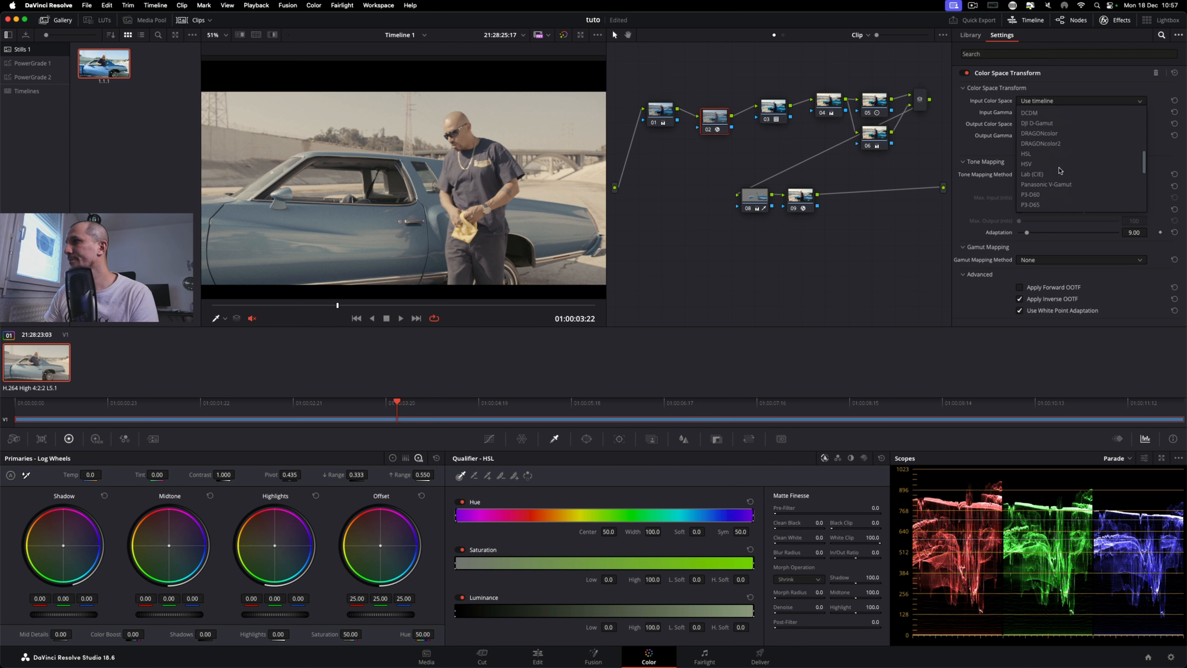
scroll(1060, 168, "up", 3)
scroll(1060, 166, "down", 10)
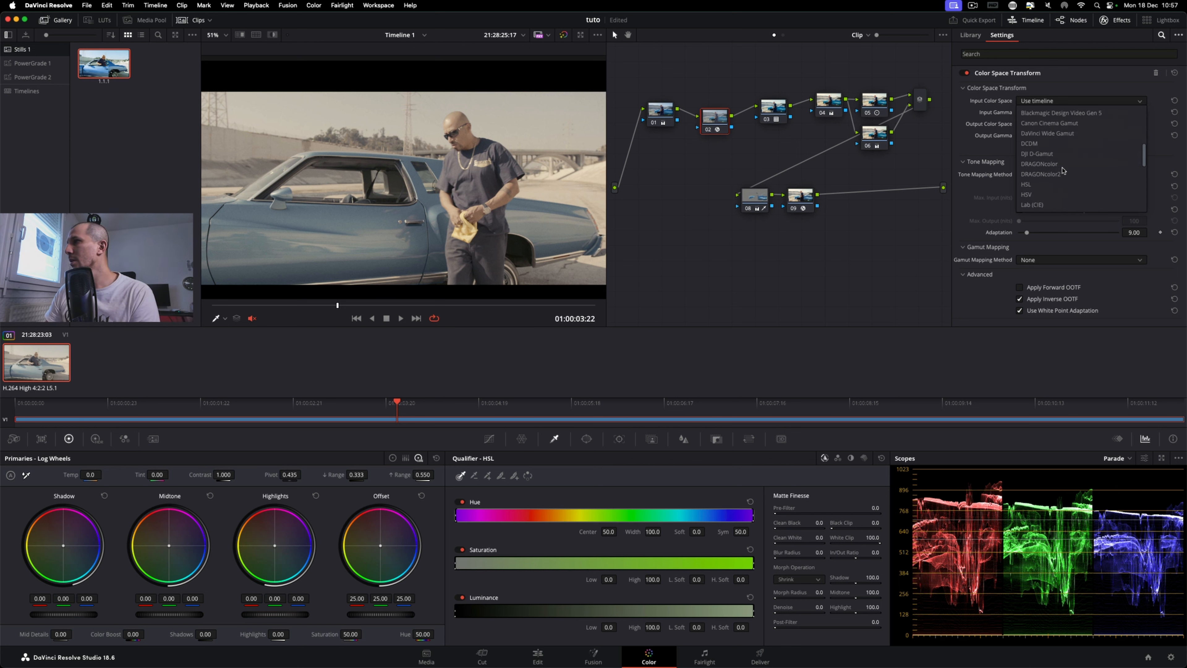
scroll(1060, 171, "up", 5)
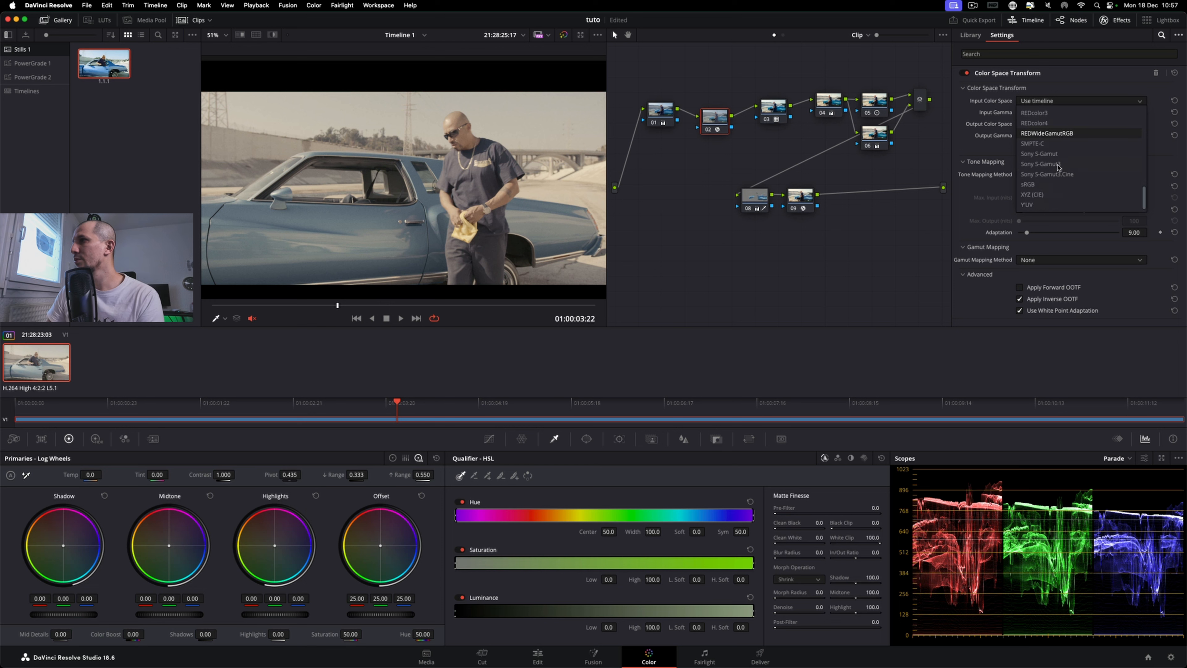
left_click(1051, 154)
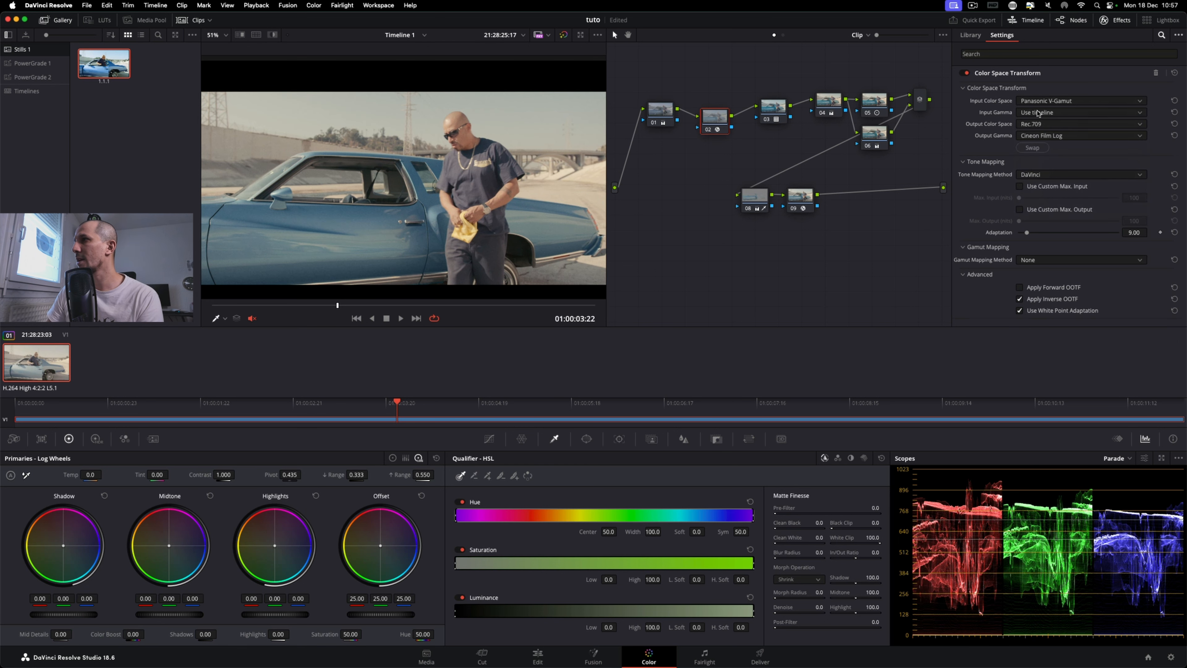
left_click(1038, 113)
scroll(1051, 145, "down", 5)
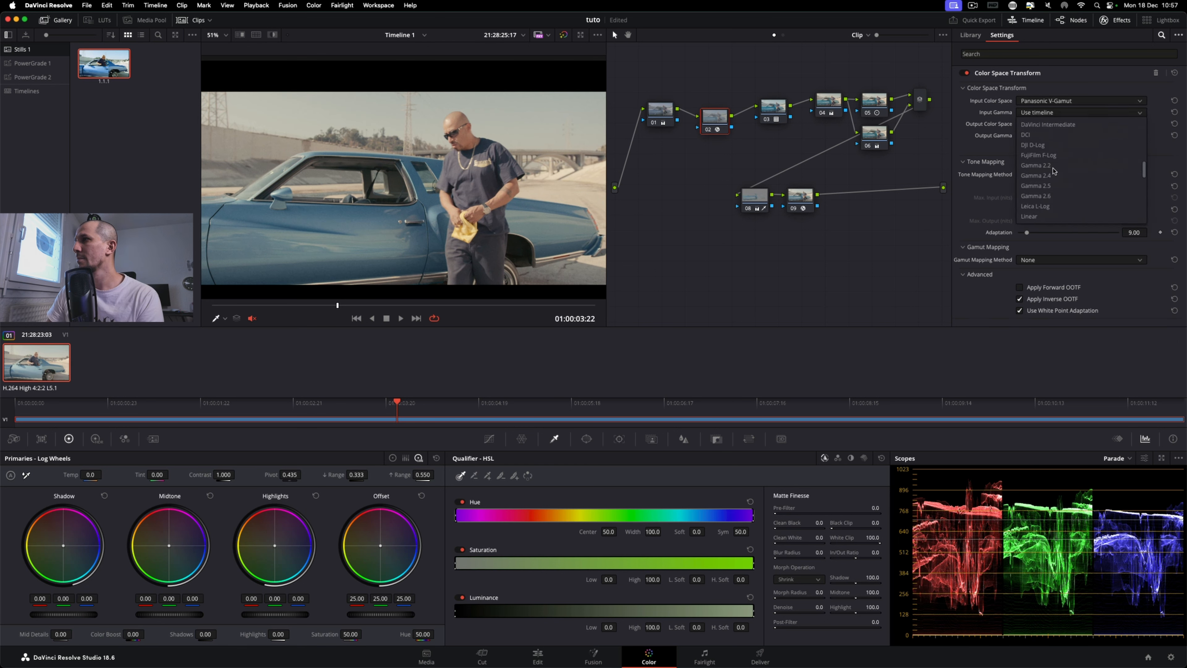
scroll(1053, 164, "down", 5)
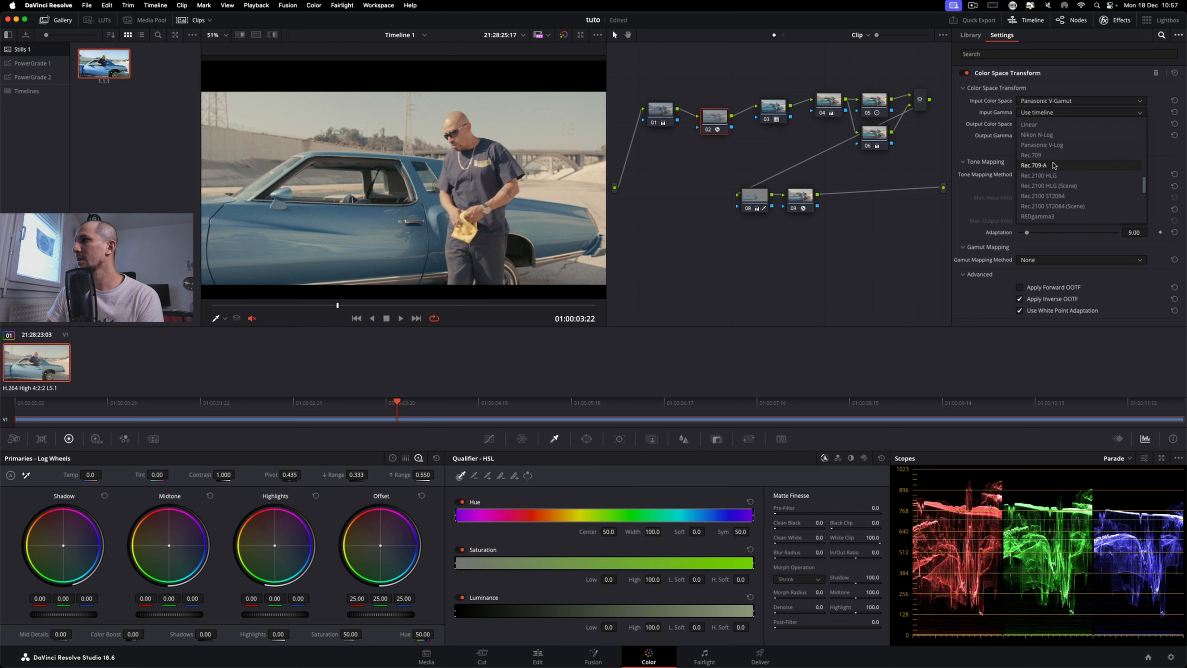
left_click(1041, 145)
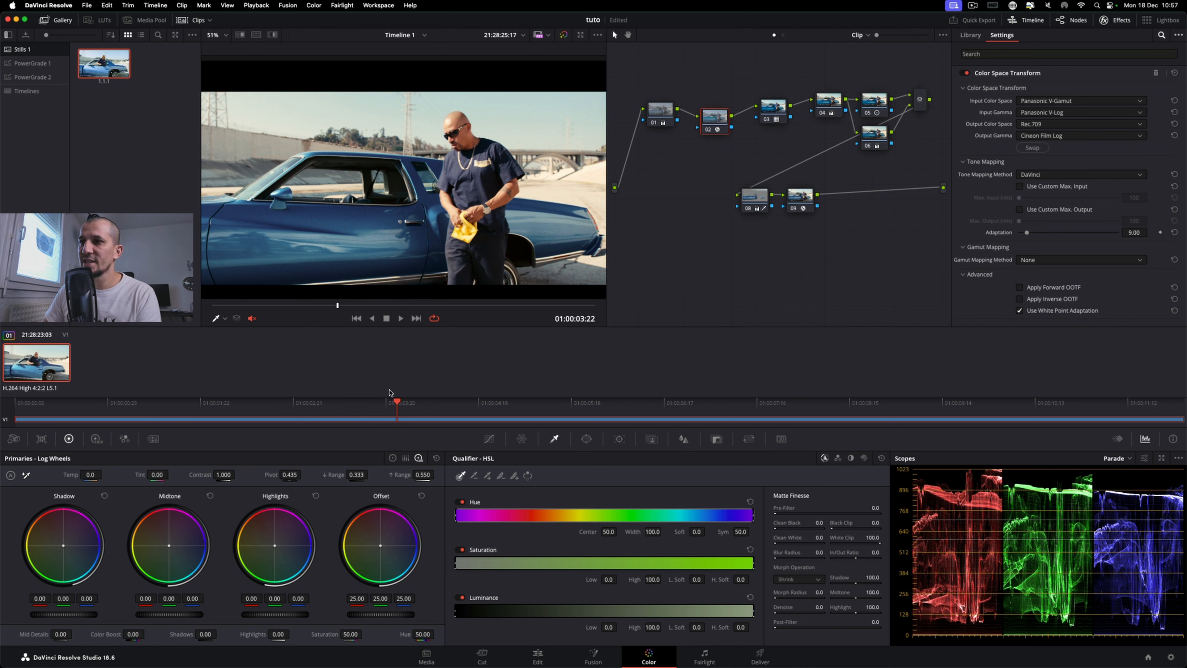
Step: Review the graded clip at several frames and play it full screen
left_click_drag(396, 404, 156, 411)
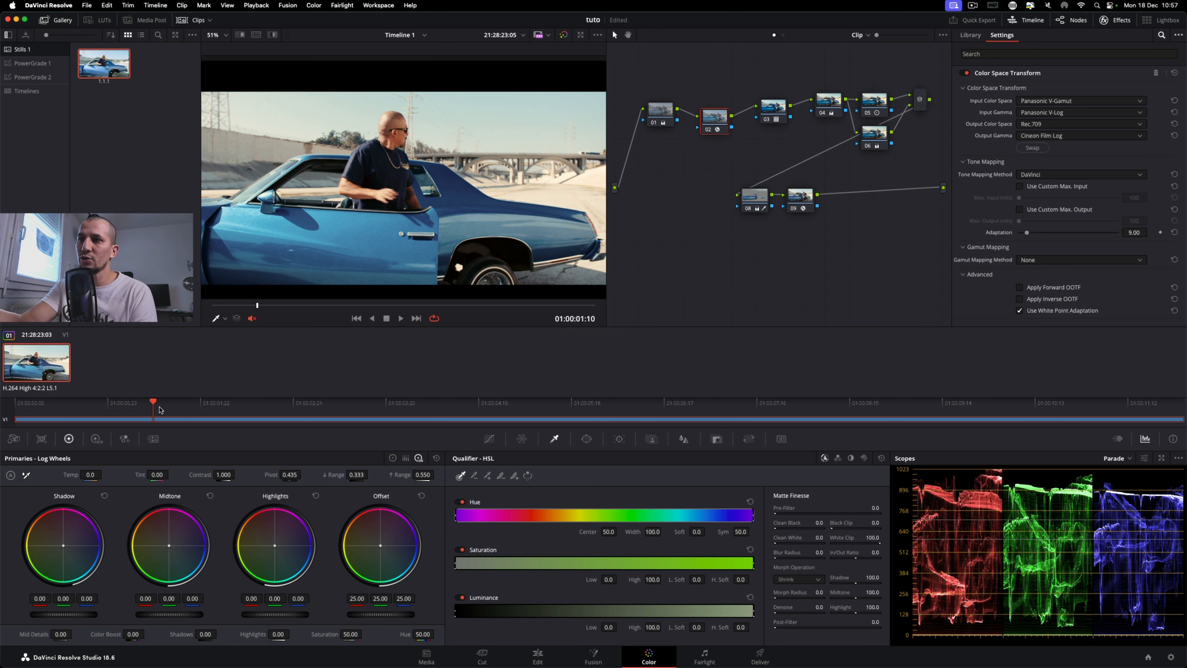
left_click_drag(426, 309, 323, 313)
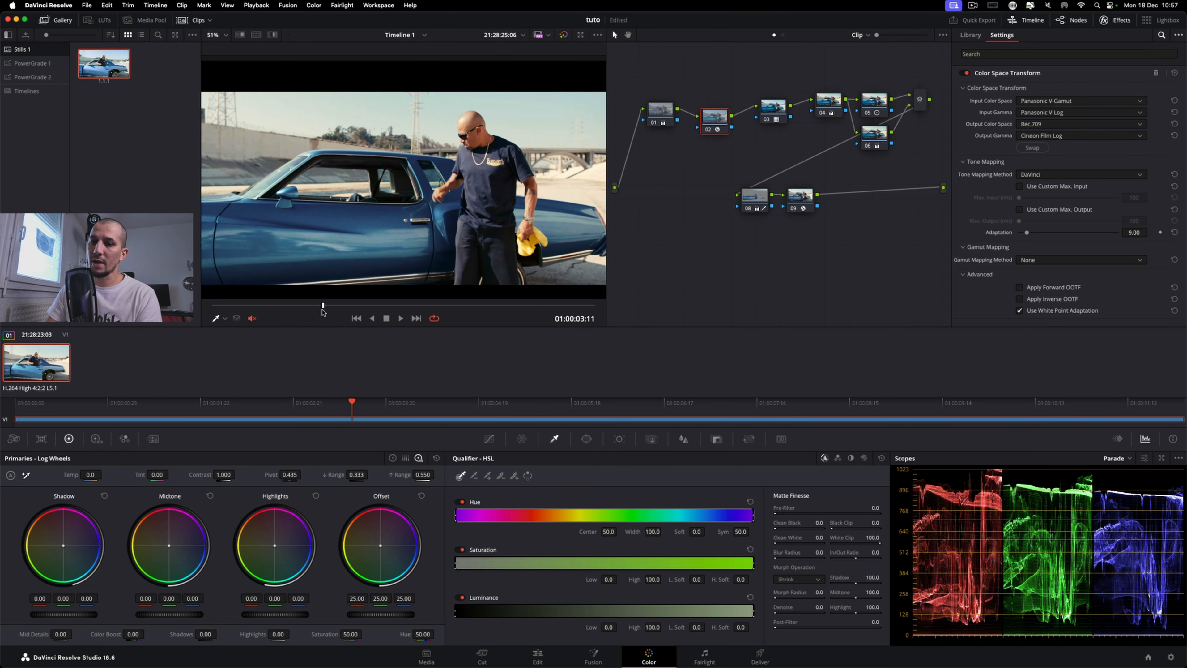
key("super+f")
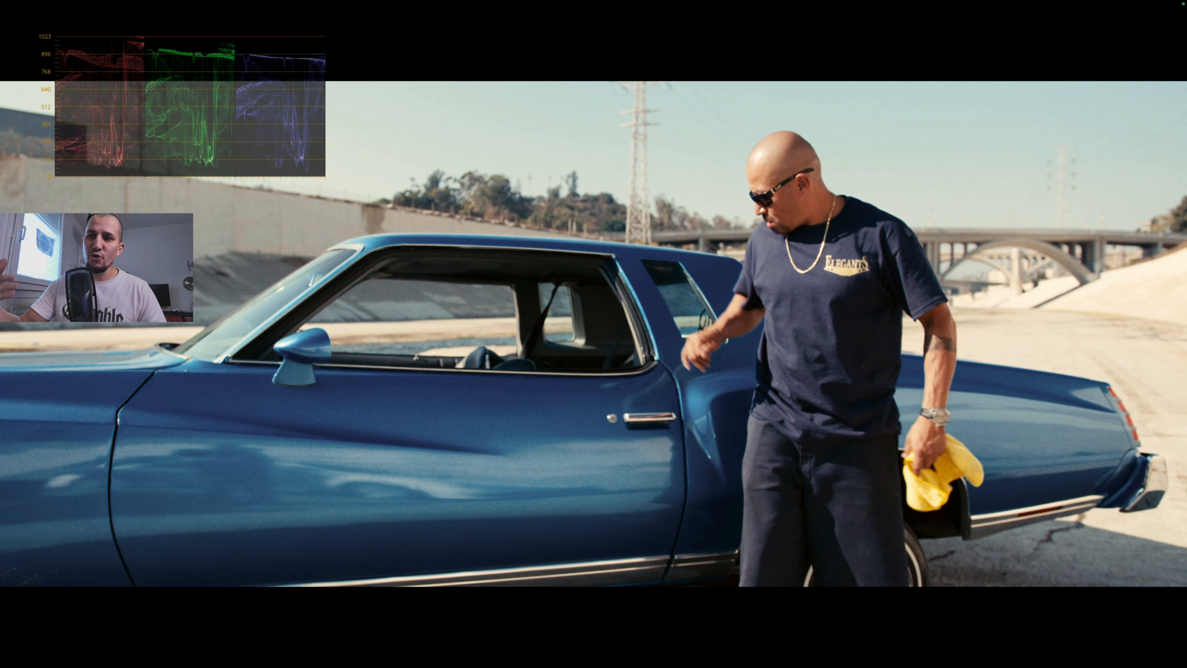
key("space")
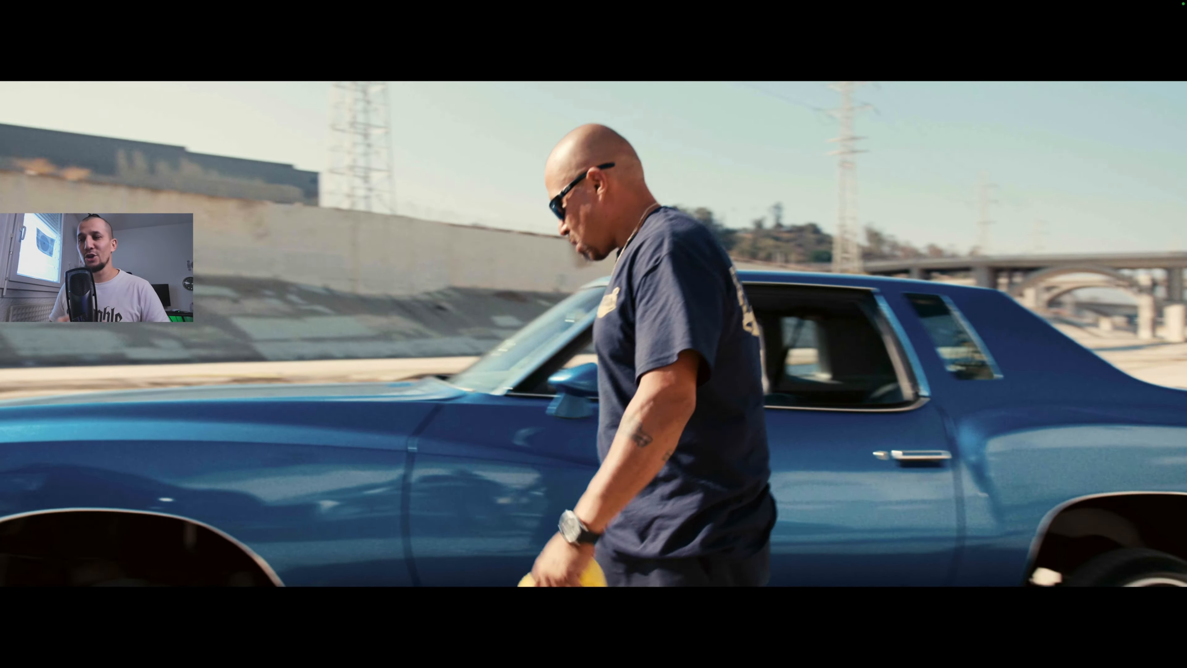